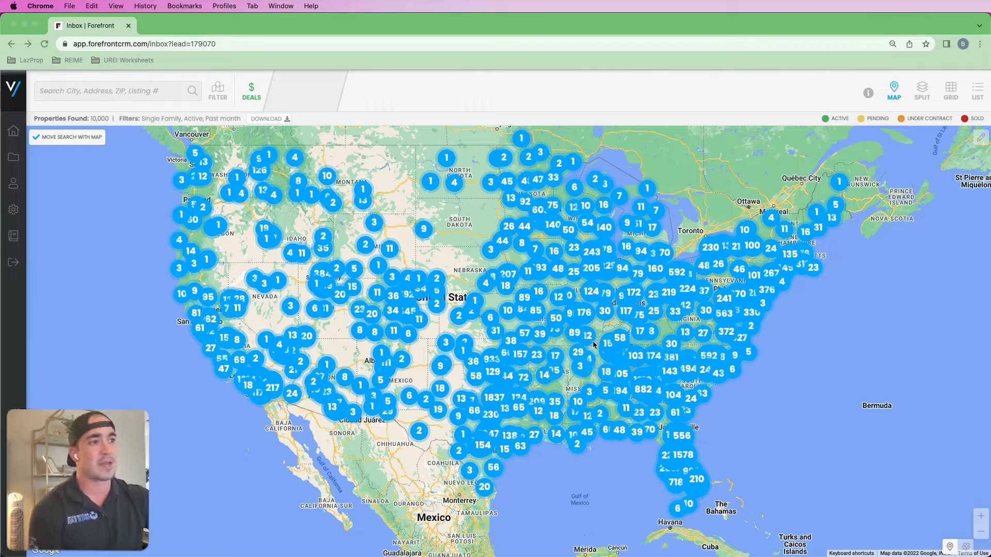
- Zoom and pan the map from the whole US into south Chicago, leaving 1,030 properties found
{"action": "scroll", "coordinate": [620, 372], "scroll_direction": "up", "scroll_amount": 1}
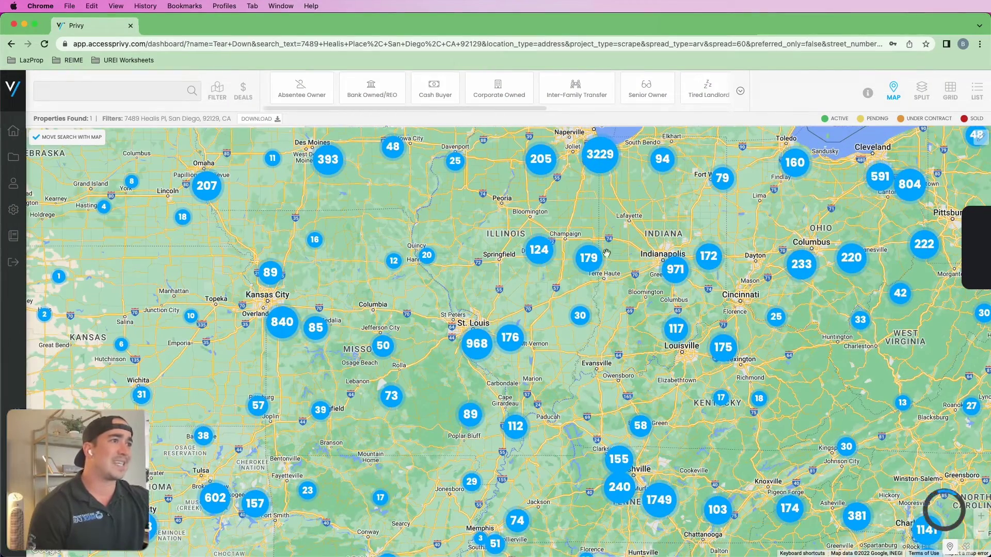
{"action": "left_click_drag", "start_coordinate": [604, 240], "coordinate": [607, 269]}
{"action": "scroll", "coordinate": [603, 232], "scroll_direction": "up", "scroll_amount": 3}
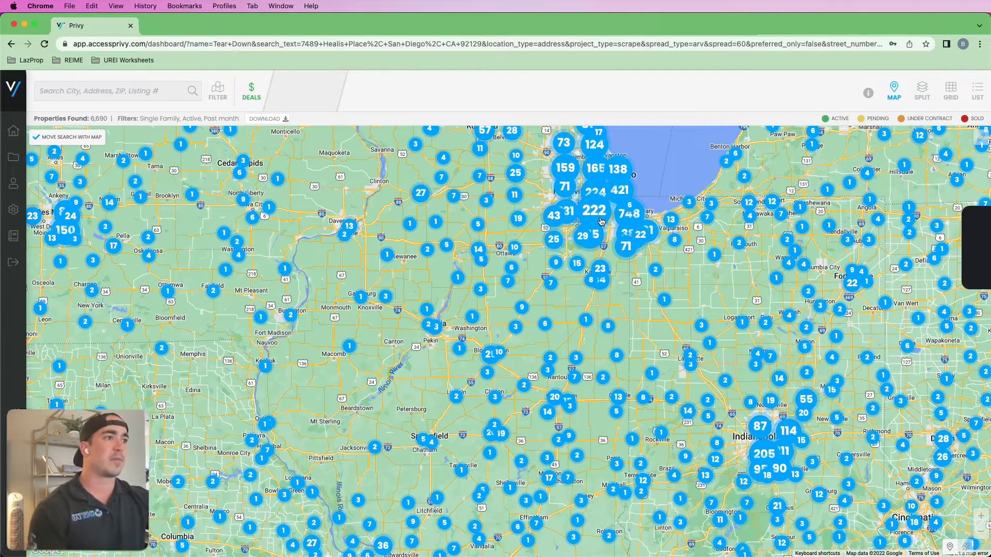
{"action": "scroll", "coordinate": [600, 223], "scroll_direction": "up", "scroll_amount": 4}
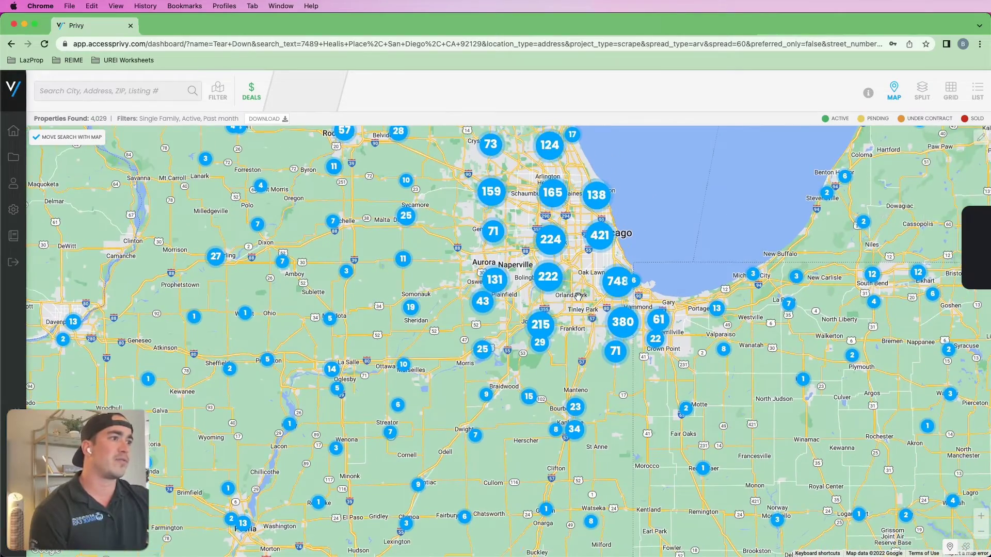
{"action": "scroll", "coordinate": [577, 295], "scroll_direction": "up", "scroll_amount": 2}
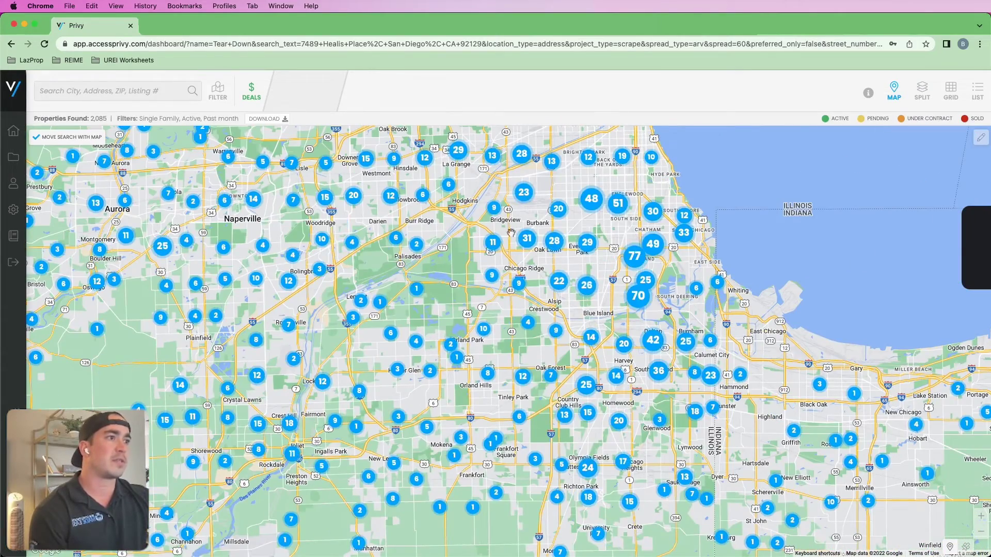
{"action": "scroll", "coordinate": [634, 255], "scroll_direction": "up", "scroll_amount": 1}
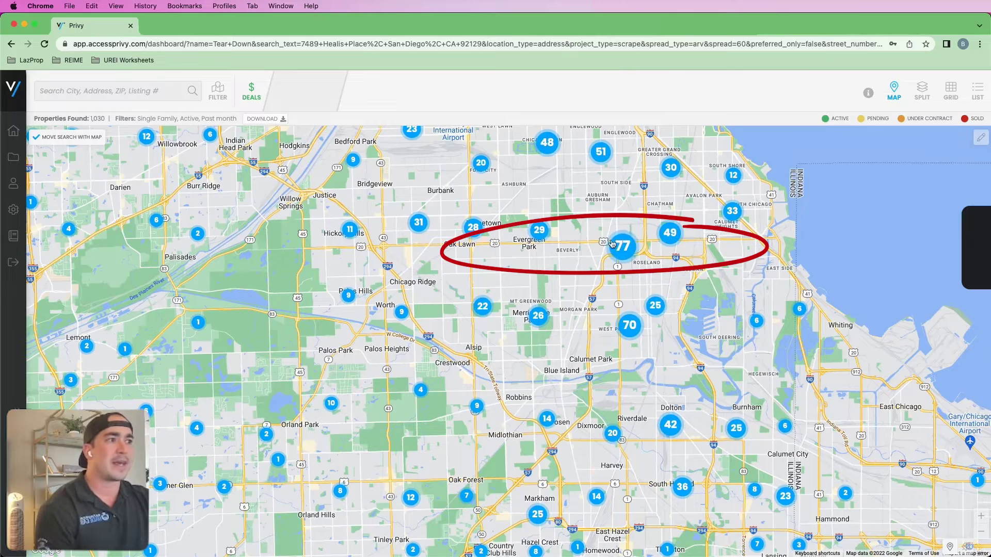
- Open the 77-property map cluster to reveal 243 individually priced listings around Beverly
{"action": "left_click", "coordinate": [614, 245]}
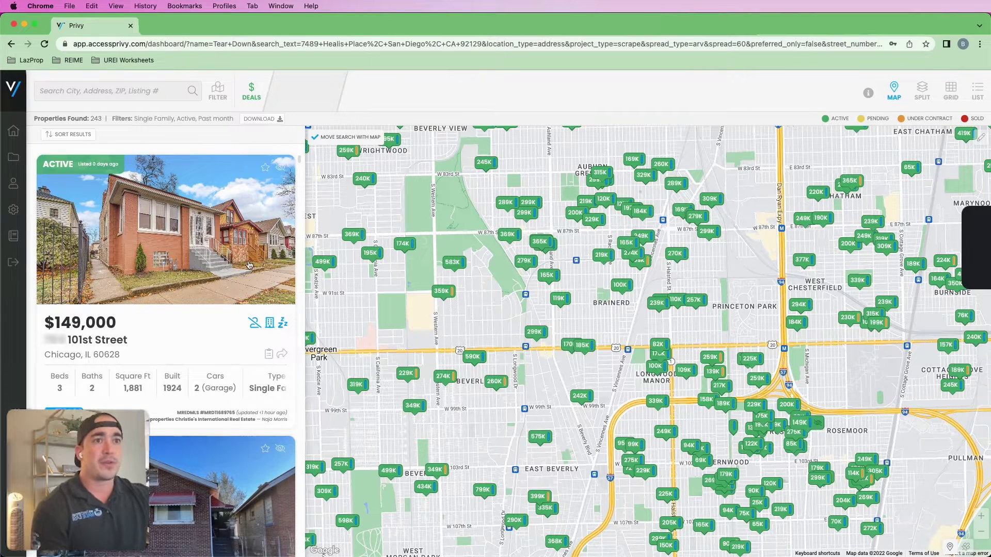
- Scroll the listing cards and show the Deals panel's Investor Activity counts for the area
{"action": "scroll", "coordinate": [248, 266], "scroll_direction": "down", "scroll_amount": 3}
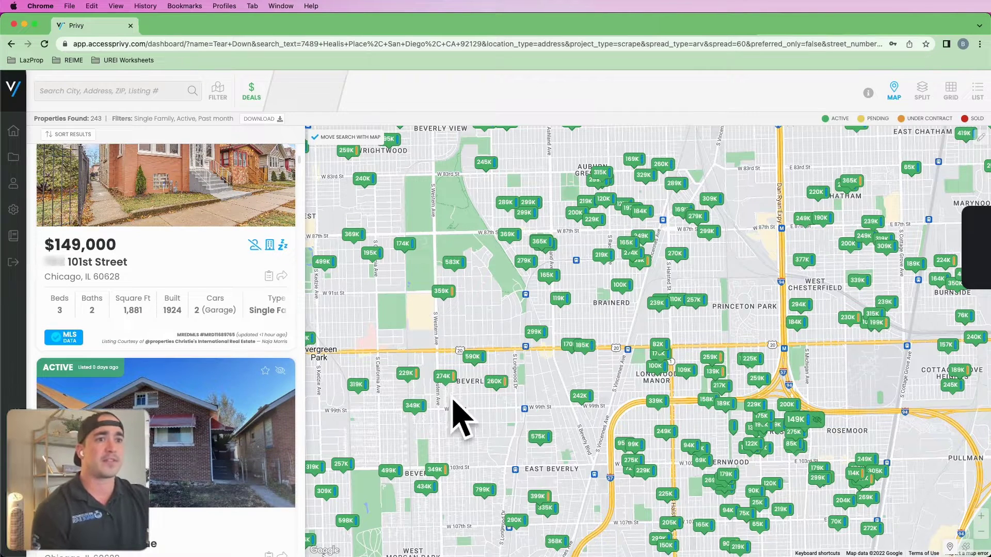
{"action": "scroll", "coordinate": [190, 354], "scroll_direction": "down", "scroll_amount": 5}
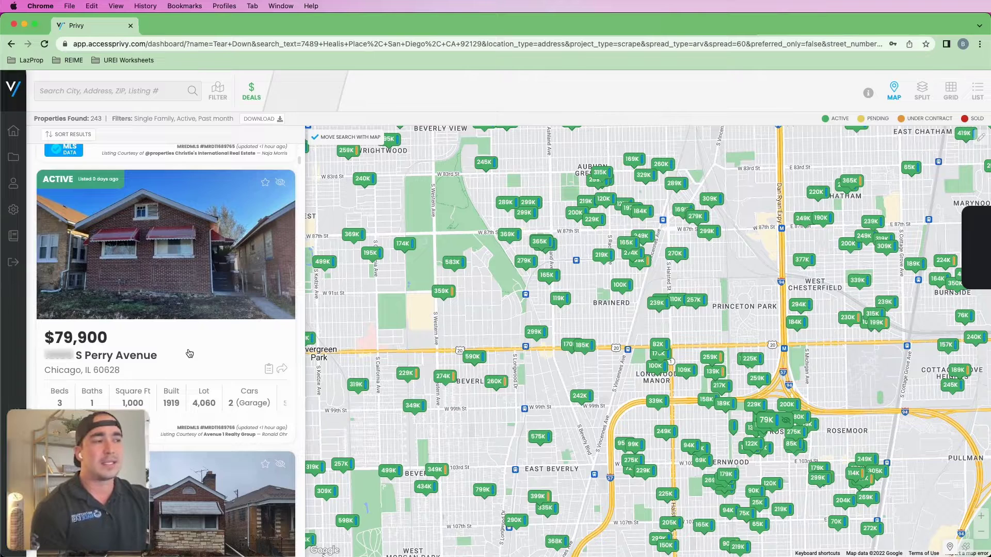
{"action": "scroll", "coordinate": [189, 354], "scroll_direction": "down", "scroll_amount": 5}
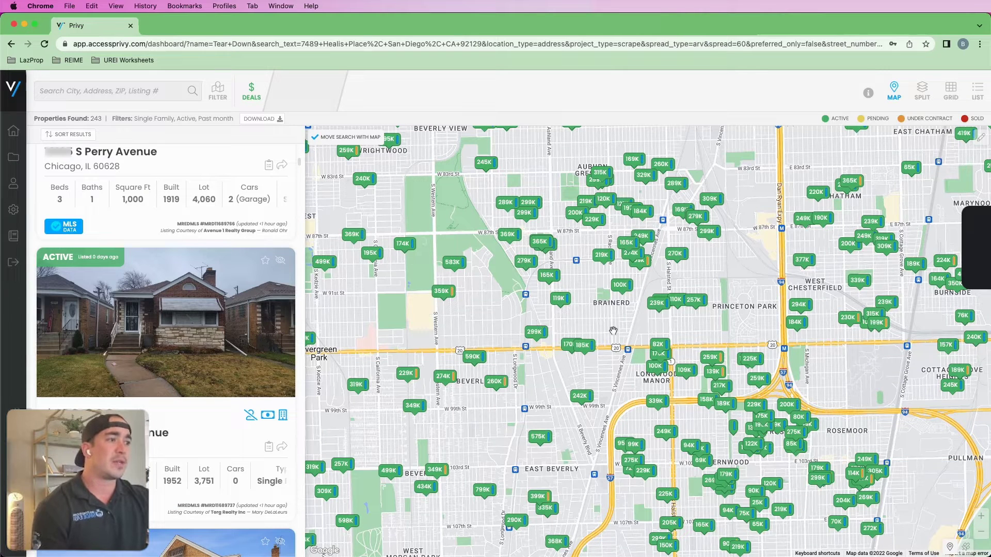
{"action": "left_click", "coordinate": [260, 99]}
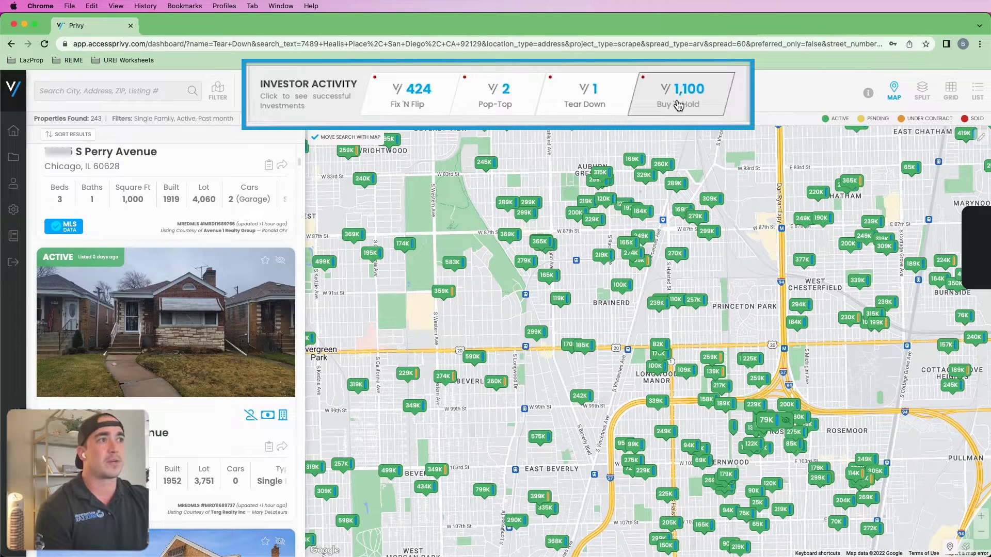
- Choose Fix 'N Flip and find similar active deals, 524 properties at 75% ARV
{"action": "left_click", "coordinate": [395, 112]}
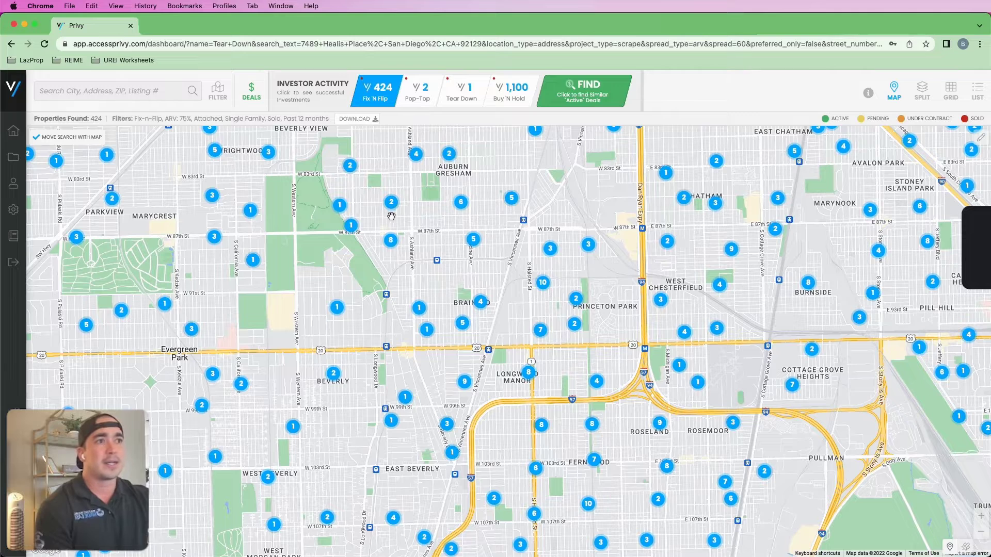
{"action": "left_click", "coordinate": [584, 92]}
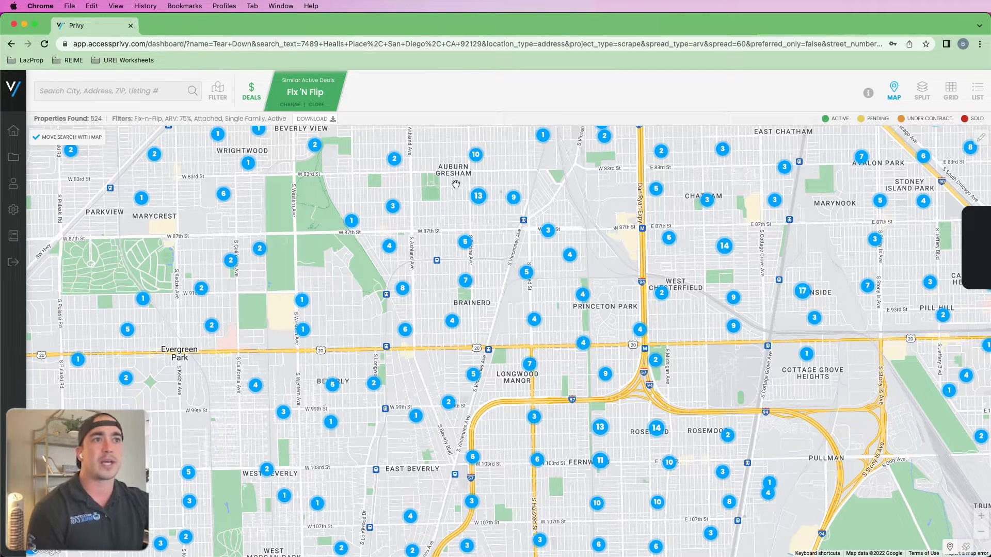
- Drag the Filter's ARV slider to 60% and rerun the search, finding 356 properties
{"action": "left_click", "coordinate": [214, 92]}
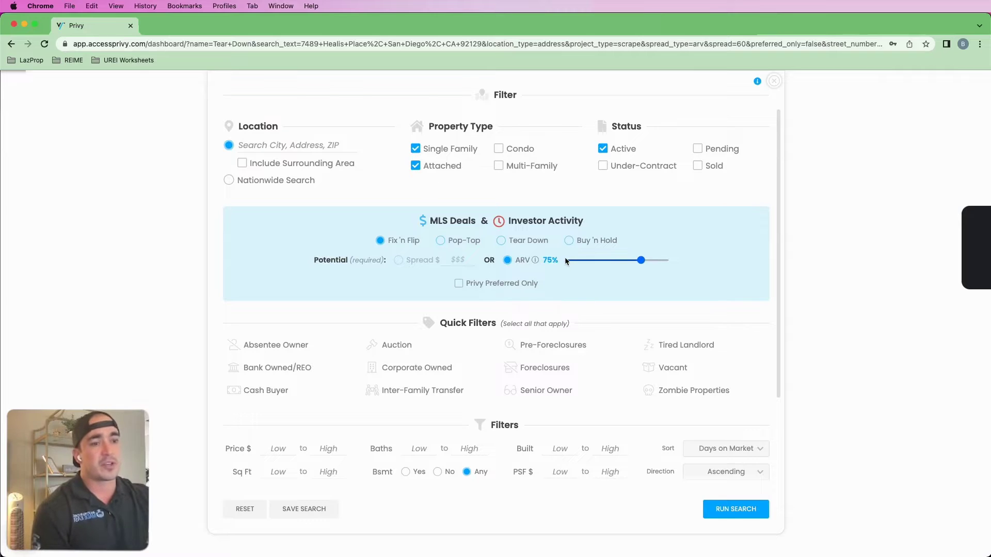
{"action": "mouse_move", "coordinate": [537, 263]}
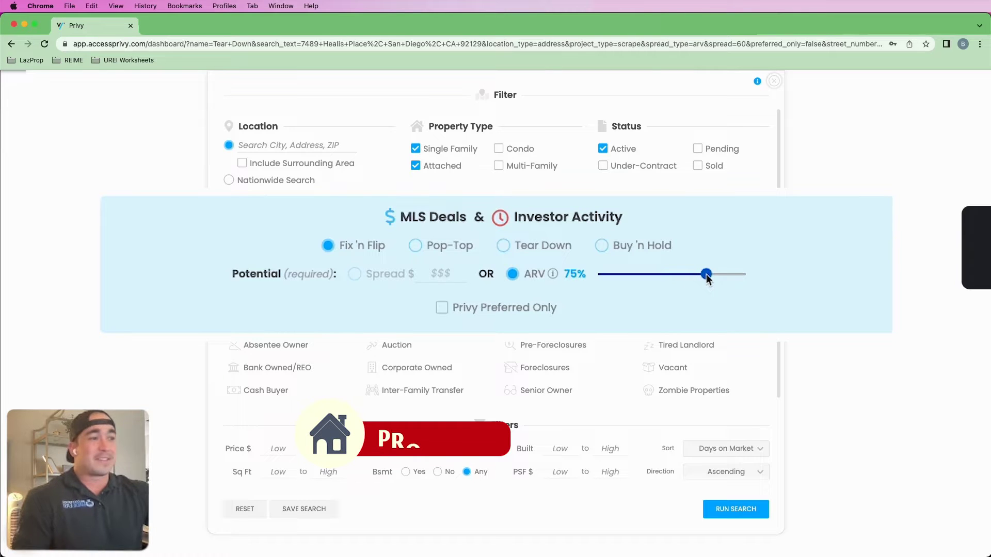
{"action": "left_click_drag", "start_coordinate": [707, 278], "coordinate": [687, 277]}
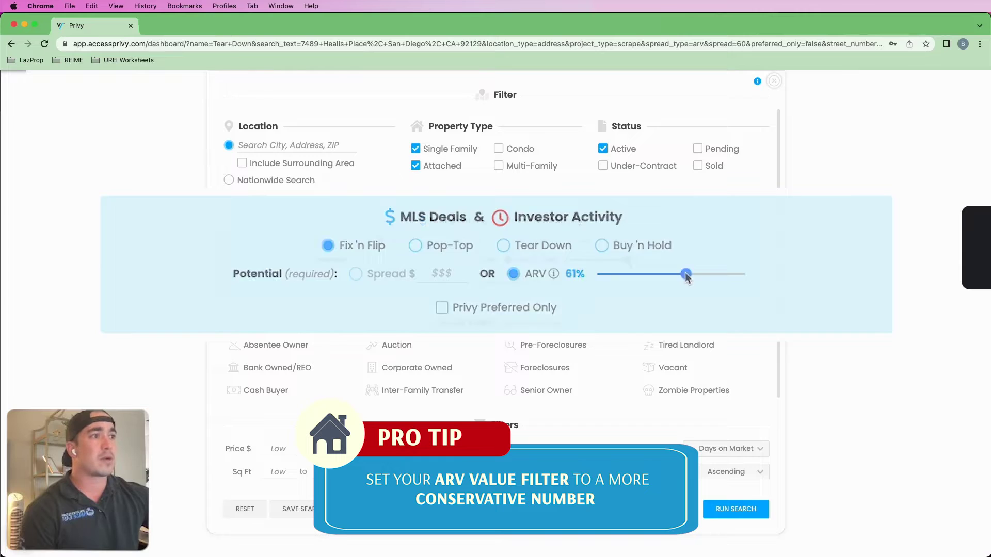
{"action": "left_click_drag", "start_coordinate": [632, 262], "coordinate": [630, 265]}
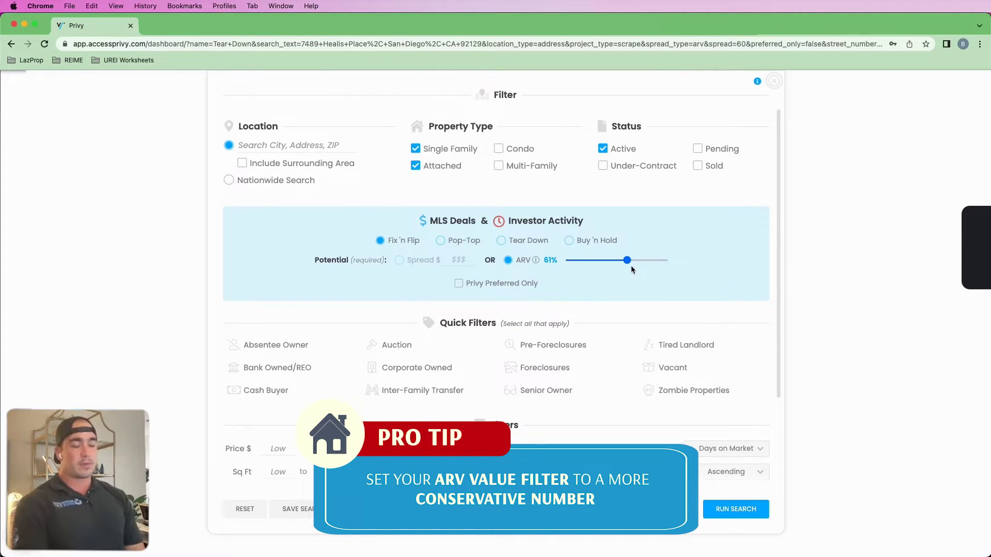
{"action": "left_click_drag", "start_coordinate": [628, 265], "coordinate": [629, 266]}
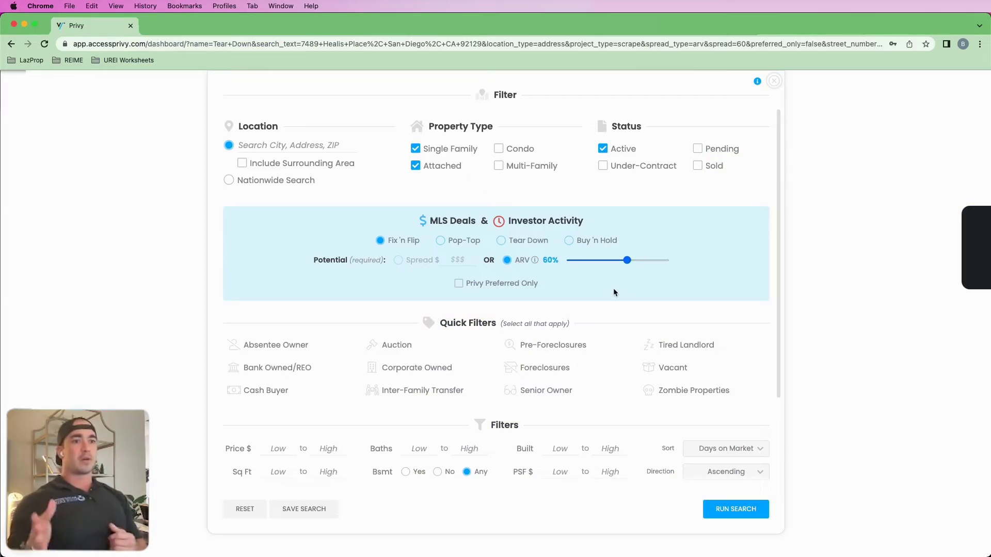
{"action": "left_click", "coordinate": [728, 510]}
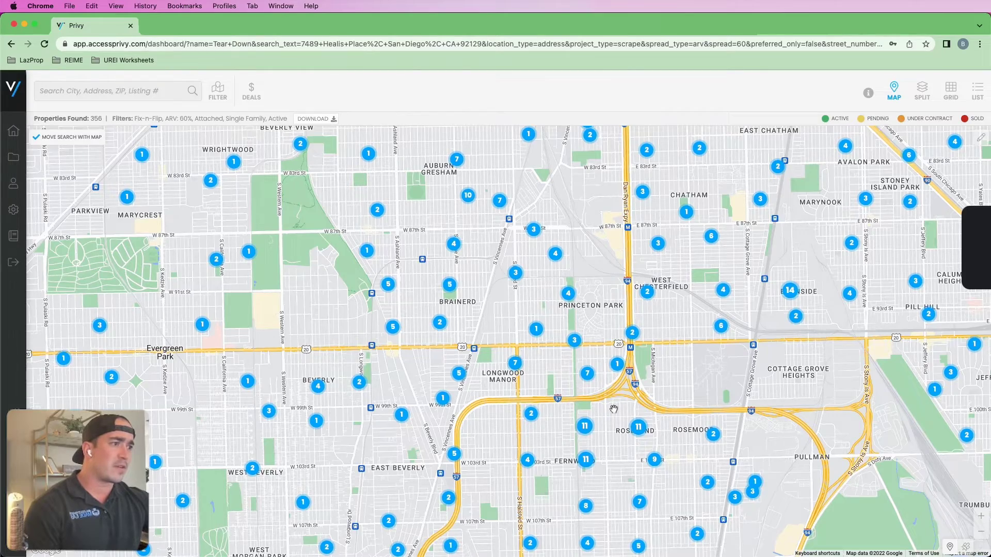
- Adjust the map and open the $79,900 S Perry Avenue 3-bed, 1-bath listing
{"action": "scroll", "coordinate": [614, 410], "scroll_direction": "down", "scroll_amount": 5}
{"action": "scroll", "coordinate": [614, 409], "scroll_direction": "up", "scroll_amount": 8}
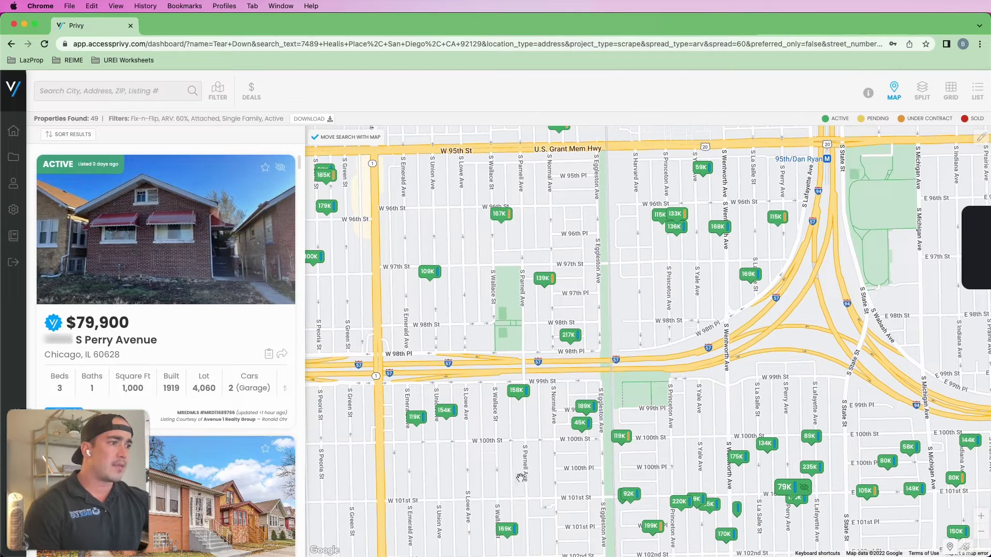
{"action": "left_click_drag", "start_coordinate": [649, 473], "coordinate": [609, 463]}
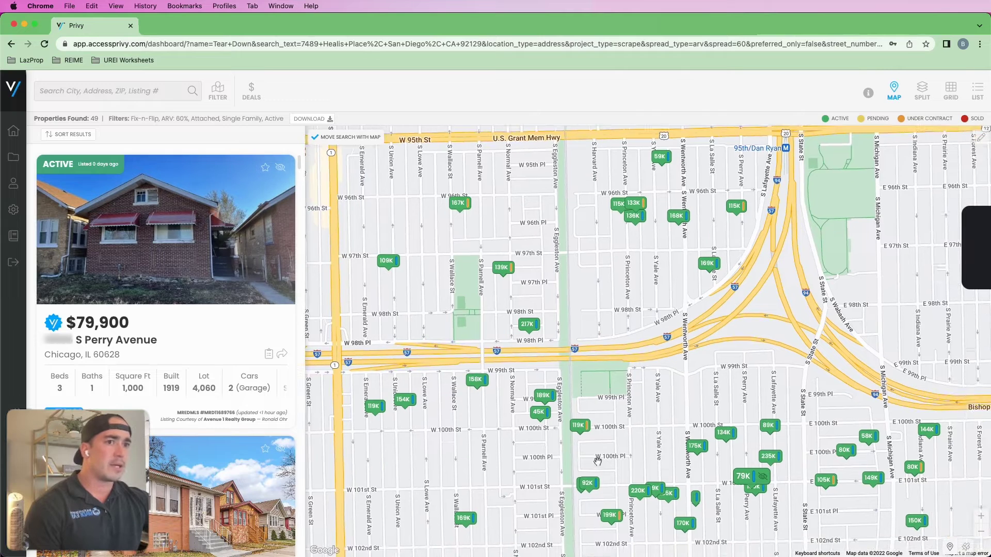
{"action": "left_click", "coordinate": [217, 264]}
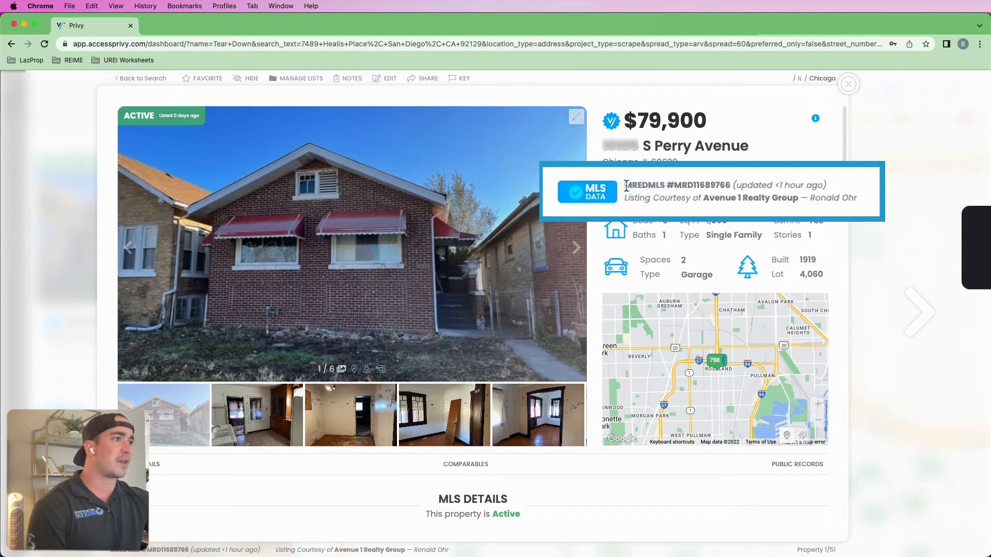
- Highlight the listing's MLS number, brokerage and agent fields, then clear the highlight
{"action": "left_click_drag", "start_coordinate": [649, 182], "coordinate": [740, 199]}
{"action": "left_click", "coordinate": [750, 198]}
{"action": "mouse_move", "coordinate": [810, 199]}
{"action": "left_mouse_down"}
{"action": "mouse_move", "coordinate": [857, 199]}
{"action": "mouse_move", "coordinate": [796, 200]}
{"action": "left_mouse_up"}
{"action": "left_click", "coordinate": [778, 209]}
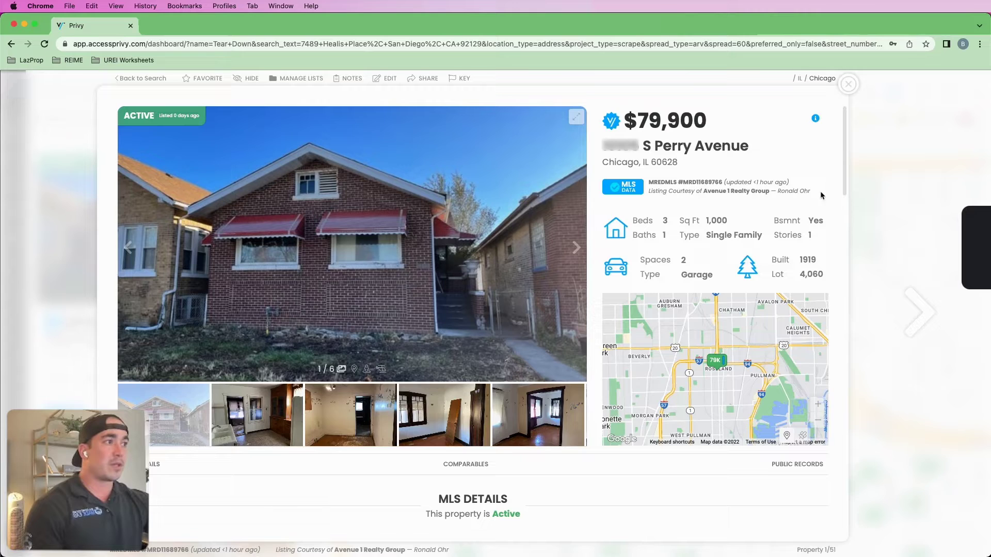
{"action": "left_click", "coordinate": [791, 193]}
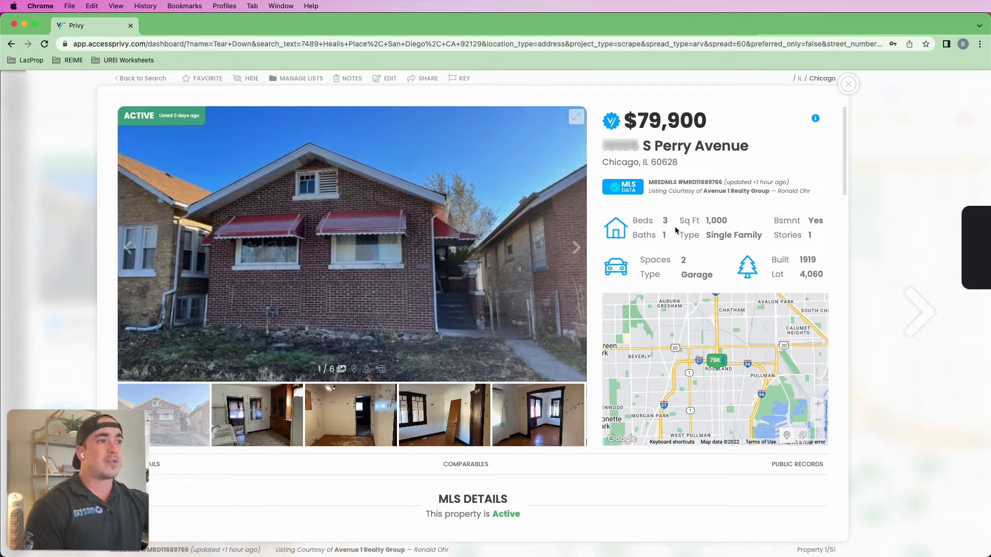
- Page through the listing's photos, cycling past the exterior to the final interior picture
{"action": "left_click", "coordinate": [575, 248]}
{"action": "left_click", "coordinate": [576, 248]}
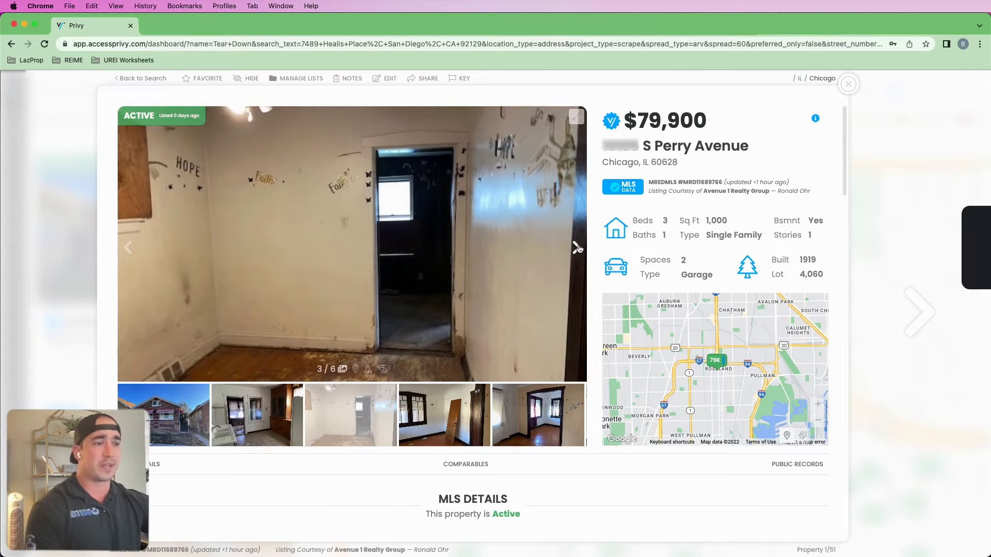
{"action": "left_click", "coordinate": [576, 248]}
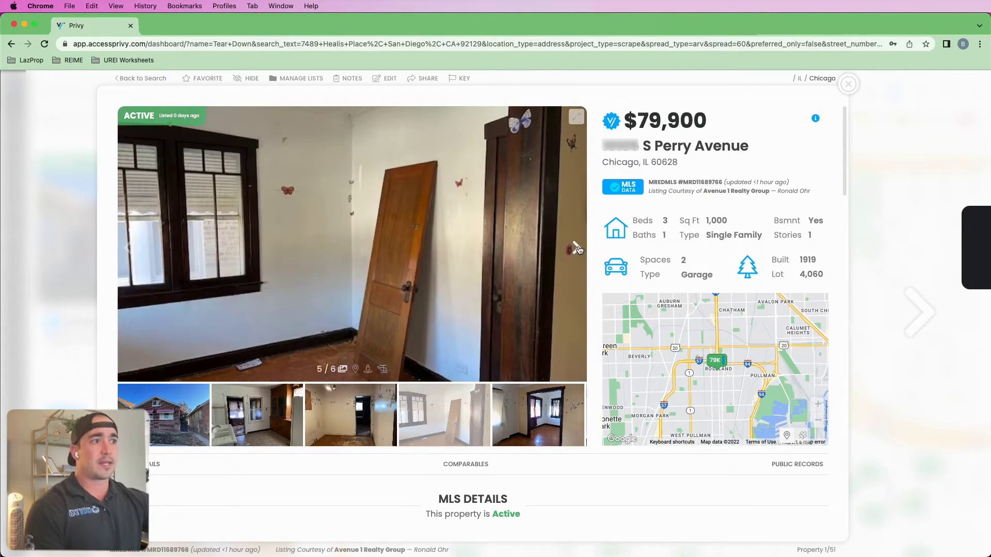
{"action": "left_click", "coordinate": [577, 248]}
{"action": "left_click", "coordinate": [576, 248]}
{"action": "left_click", "coordinate": [576, 248]}
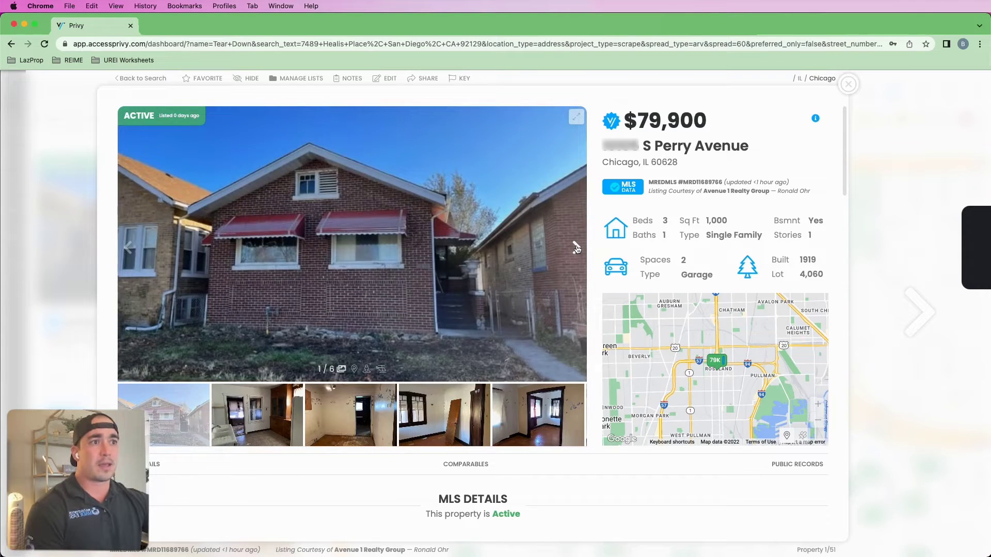
{"action": "left_click", "coordinate": [576, 249]}
{"action": "left_click", "coordinate": [577, 248]}
{"action": "left_click", "coordinate": [576, 248]}
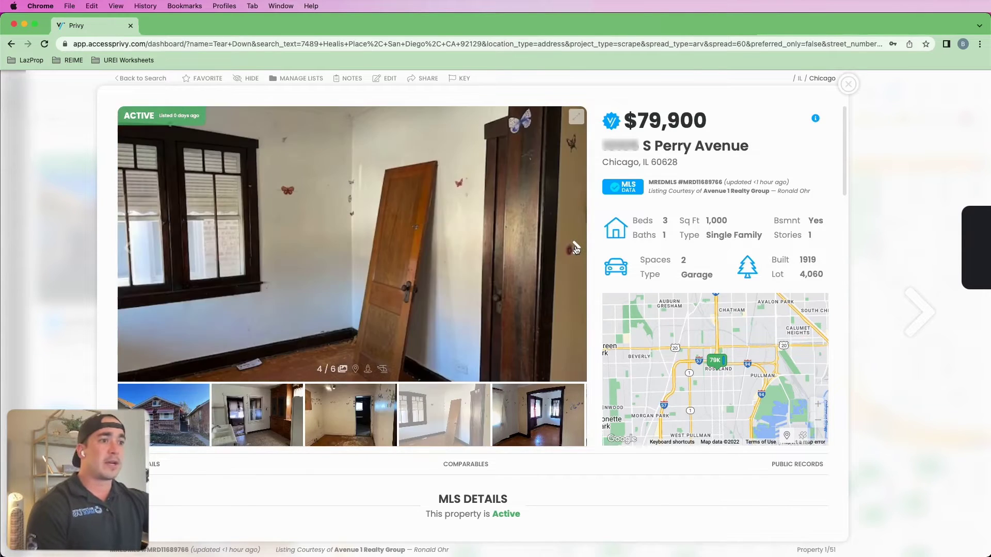
{"action": "left_click", "coordinate": [577, 248]}
{"action": "left_click", "coordinate": [576, 248]}
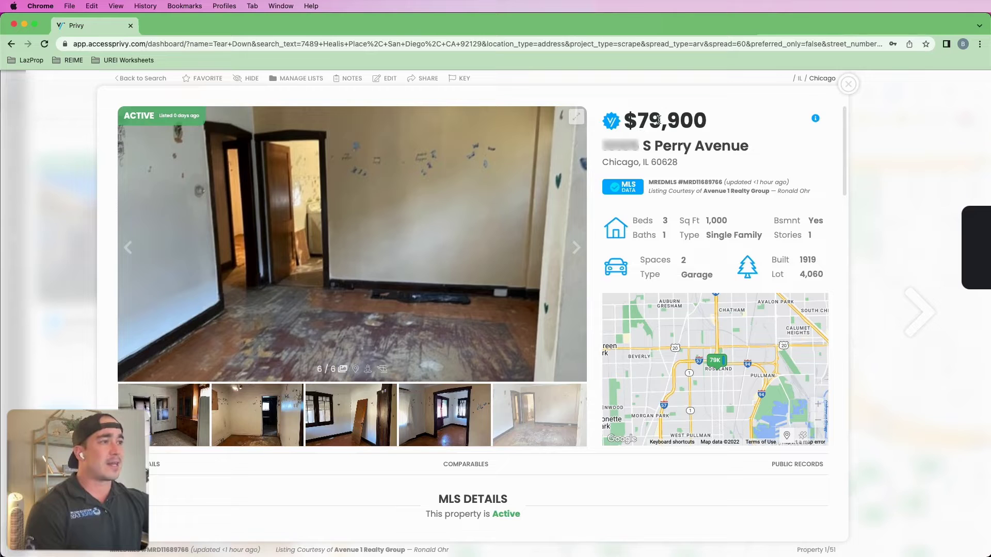
- Scroll down the property panel, highlighting and then clearing text in the property remarks
{"action": "scroll", "coordinate": [592, 311], "scroll_direction": "down", "scroll_amount": 4}
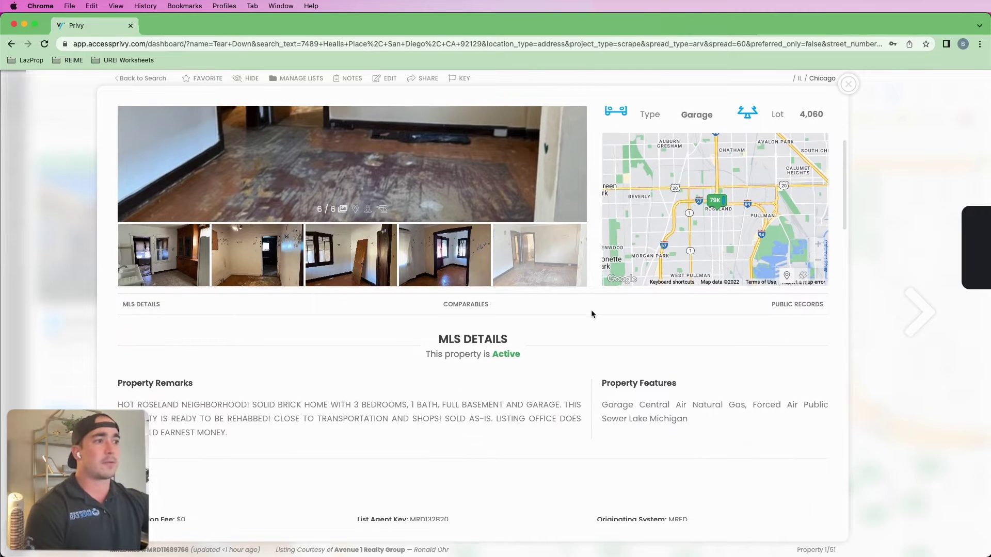
{"action": "scroll", "coordinate": [591, 314], "scroll_direction": "down", "scroll_amount": 1}
{"action": "left_click_drag", "start_coordinate": [143, 320], "coordinate": [317, 320]}
{"action": "left_click_drag", "start_coordinate": [456, 321], "coordinate": [461, 321]}
{"action": "left_click_drag", "start_coordinate": [549, 321], "coordinate": [417, 318]}
{"action": "left_click", "coordinate": [403, 316]}
- Scroll to the Comparables investor table and highlight the subject property's year built
{"action": "scroll", "coordinate": [497, 338], "scroll_direction": "down", "scroll_amount": 1}
{"action": "scroll", "coordinate": [535, 322], "scroll_direction": "down", "scroll_amount": 5}
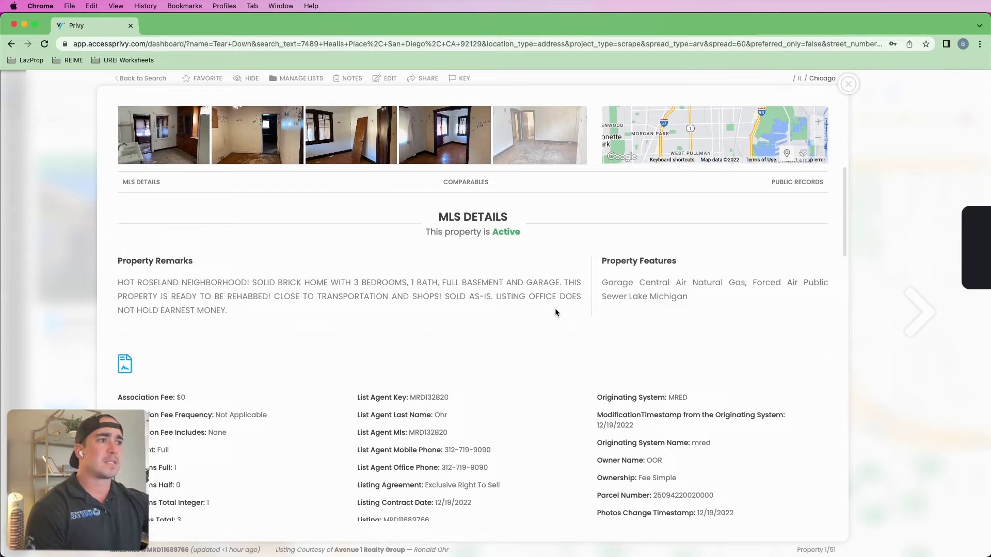
{"action": "scroll", "coordinate": [583, 292], "scroll_direction": "down", "scroll_amount": 15}
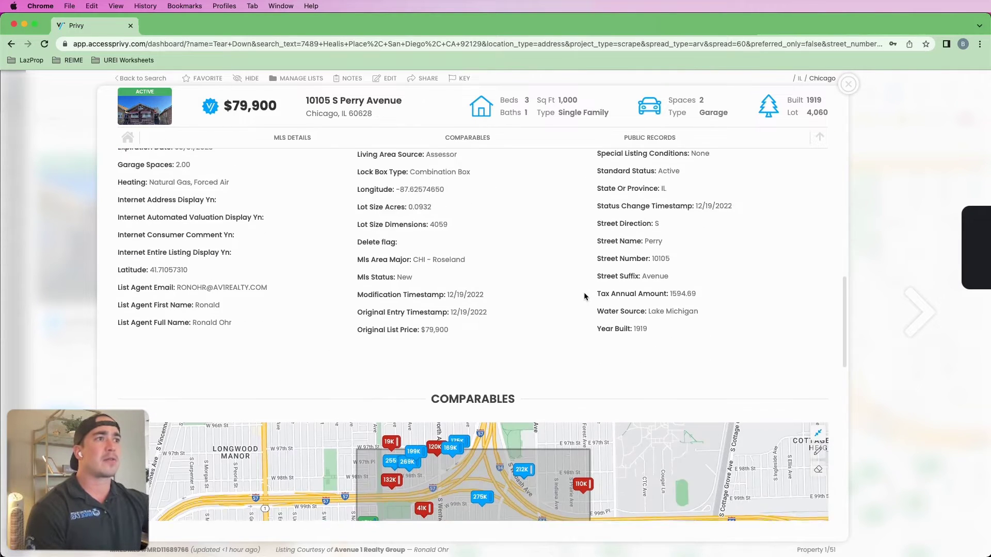
{"action": "scroll", "coordinate": [592, 258], "scroll_direction": "down", "scroll_amount": 9}
{"action": "scroll", "coordinate": [594, 320], "scroll_direction": "up", "scroll_amount": 4}
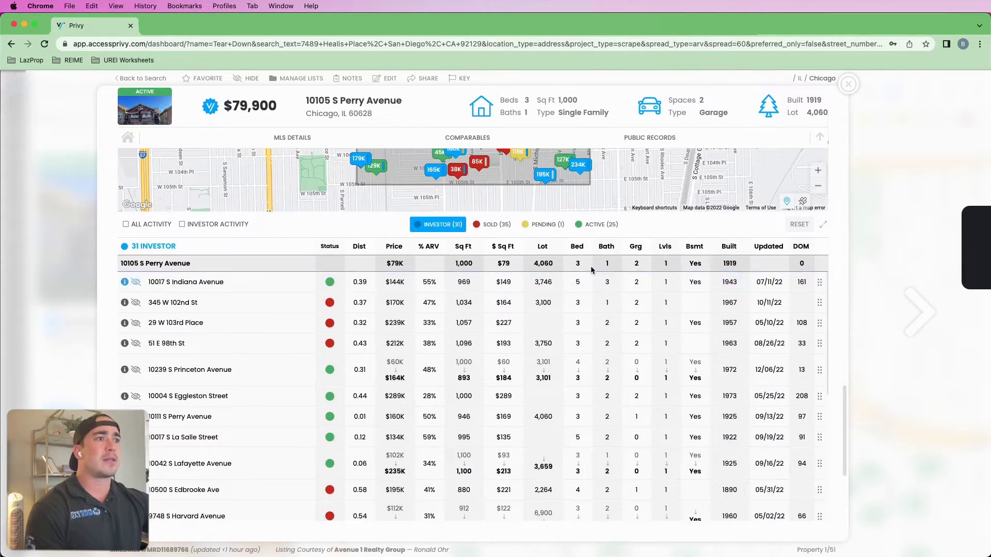
{"action": "scroll", "coordinate": [601, 386], "scroll_direction": "up", "scroll_amount": 1}
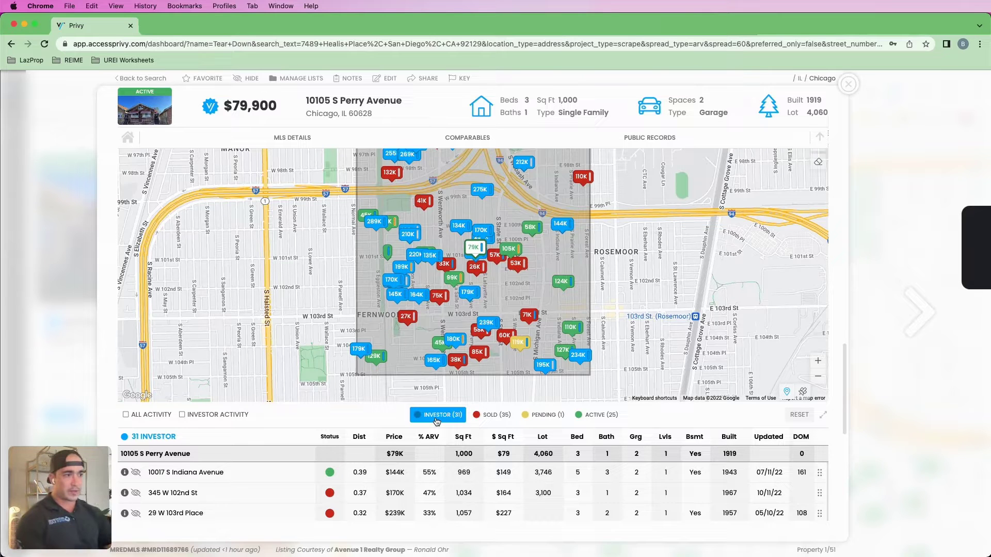
{"action": "scroll", "coordinate": [437, 421], "scroll_direction": "down", "scroll_amount": 5}
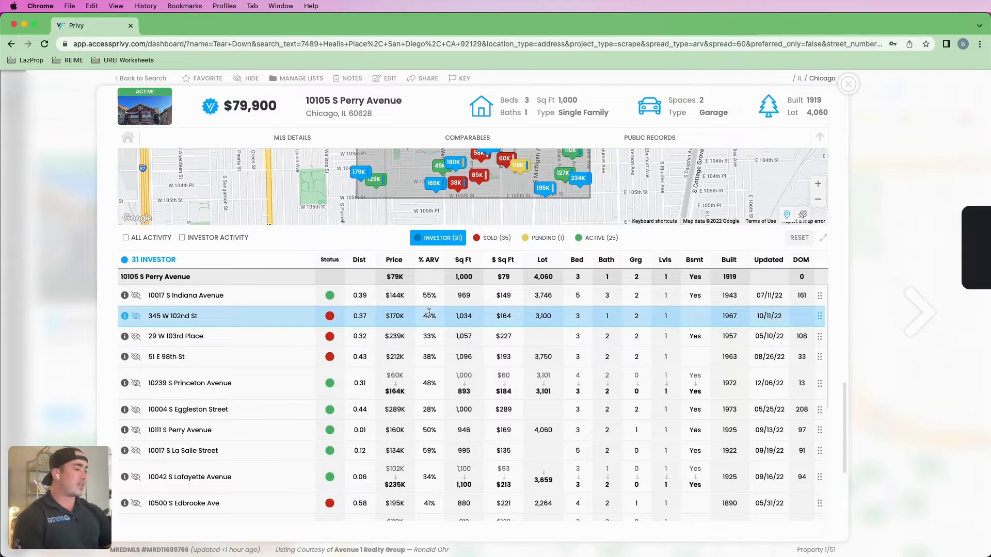
{"action": "scroll", "coordinate": [430, 315], "scroll_direction": "up", "scroll_amount": 1}
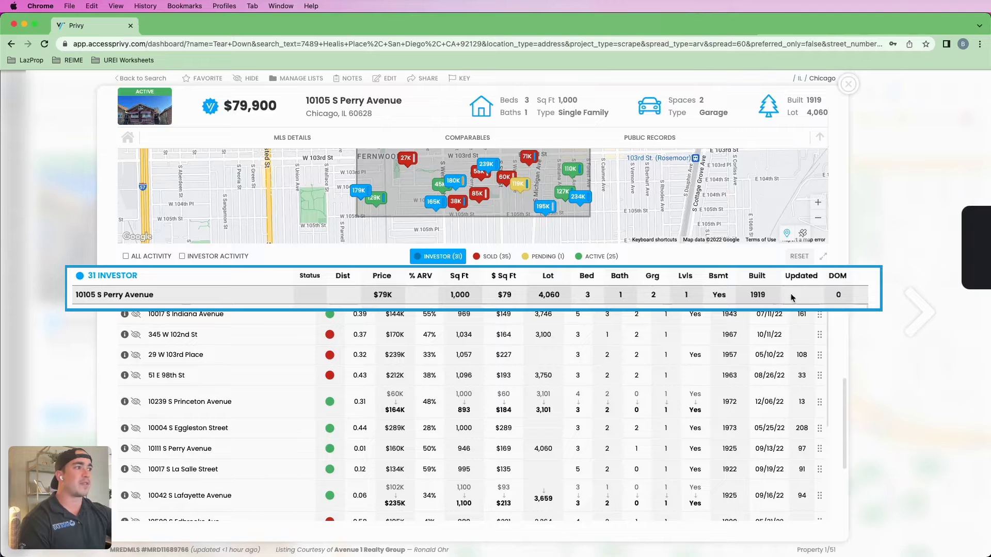
{"action": "left_click_drag", "start_coordinate": [764, 297], "coordinate": [771, 301]}
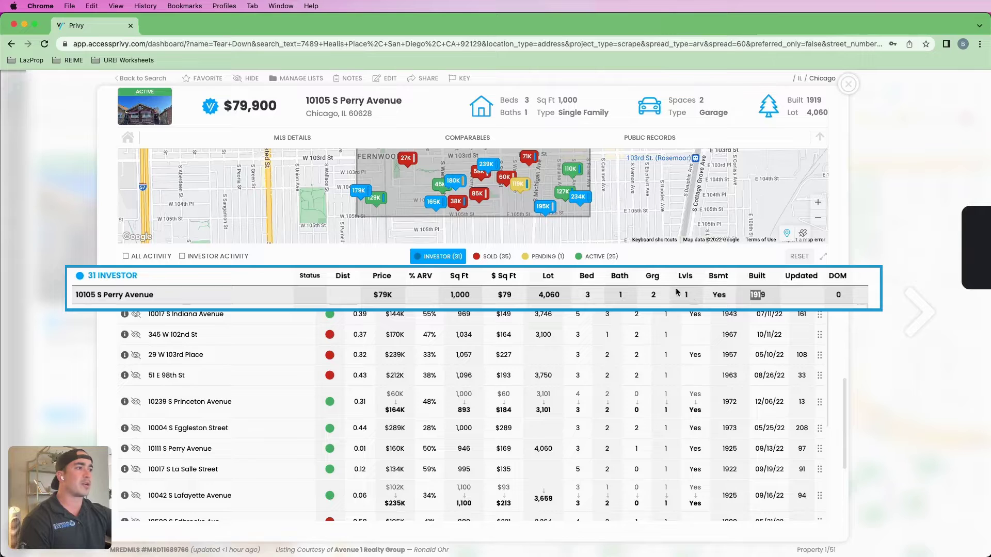
{"action": "left_click", "coordinate": [718, 295]}
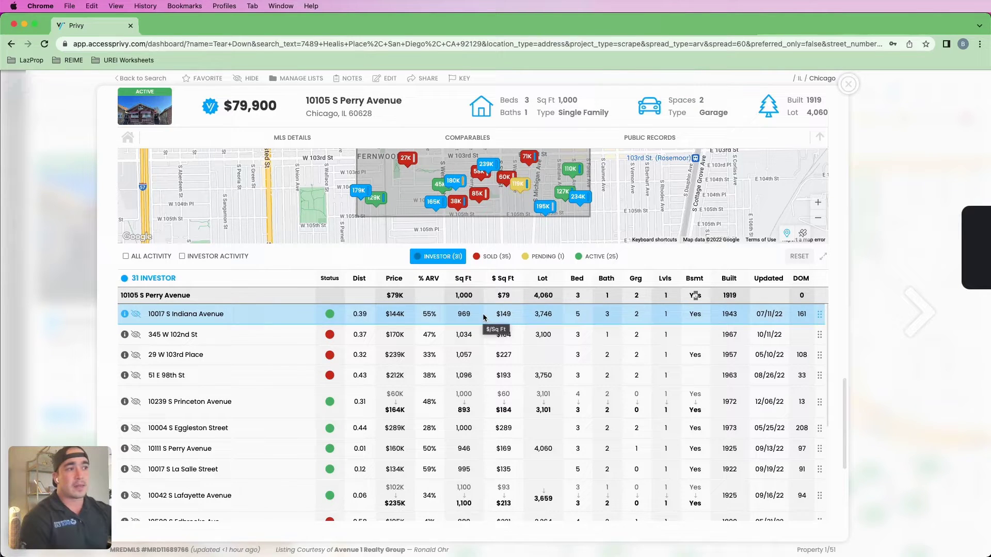
{"action": "left_click_drag", "start_coordinate": [455, 295], "coordinate": [469, 294]}
{"action": "left_click", "coordinate": [478, 297]}
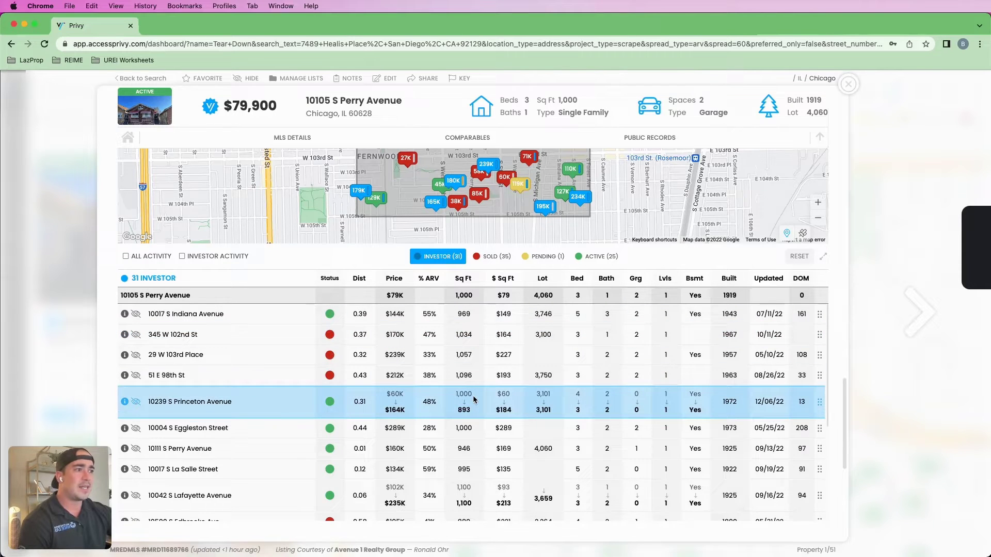
{"action": "scroll", "coordinate": [467, 381], "scroll_direction": "down", "scroll_amount": 2}
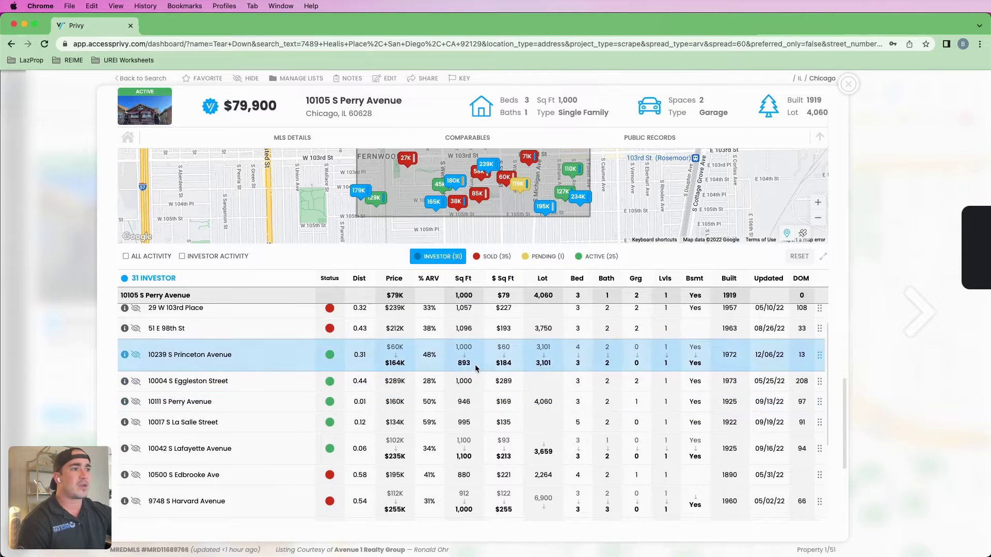
{"action": "scroll", "coordinate": [473, 368], "scroll_direction": "up", "scroll_amount": 1}
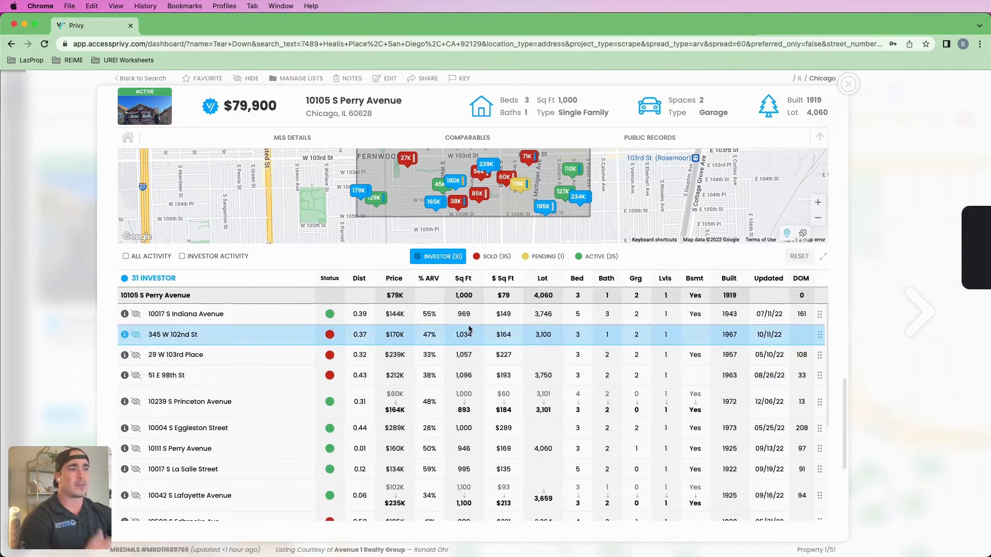
{"action": "left_click", "coordinate": [465, 402]}
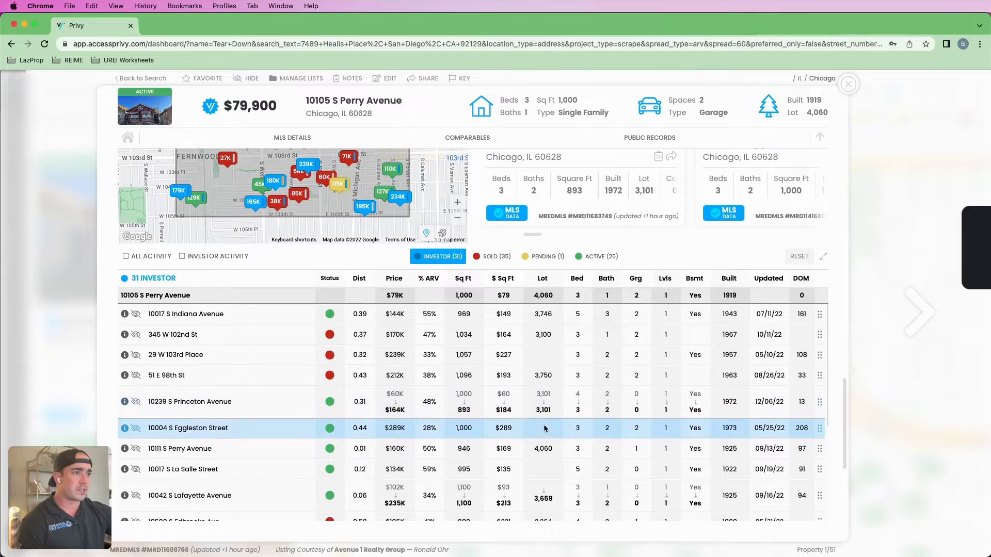
{"action": "double_click", "coordinate": [467, 410]}
{"action": "left_click", "coordinate": [397, 411]}
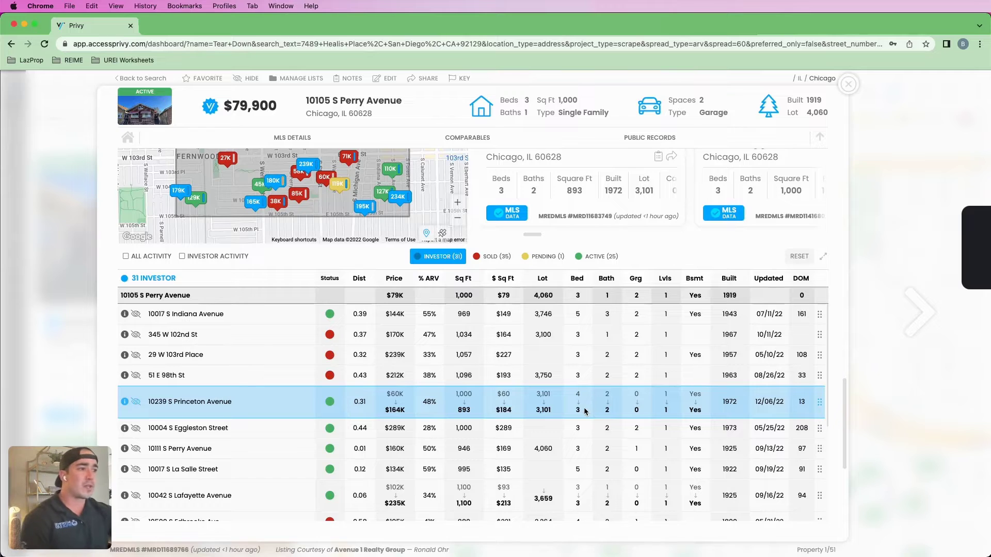
{"action": "left_click", "coordinate": [548, 422]}
{"action": "left_click", "coordinate": [547, 421]}
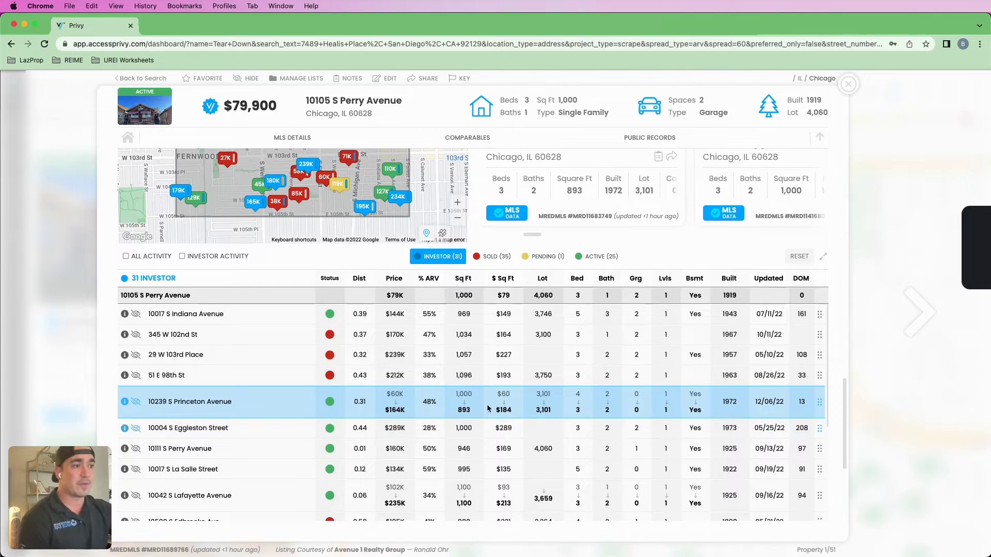
{"action": "left_click_drag", "start_coordinate": [760, 400], "coordinate": [781, 400]}
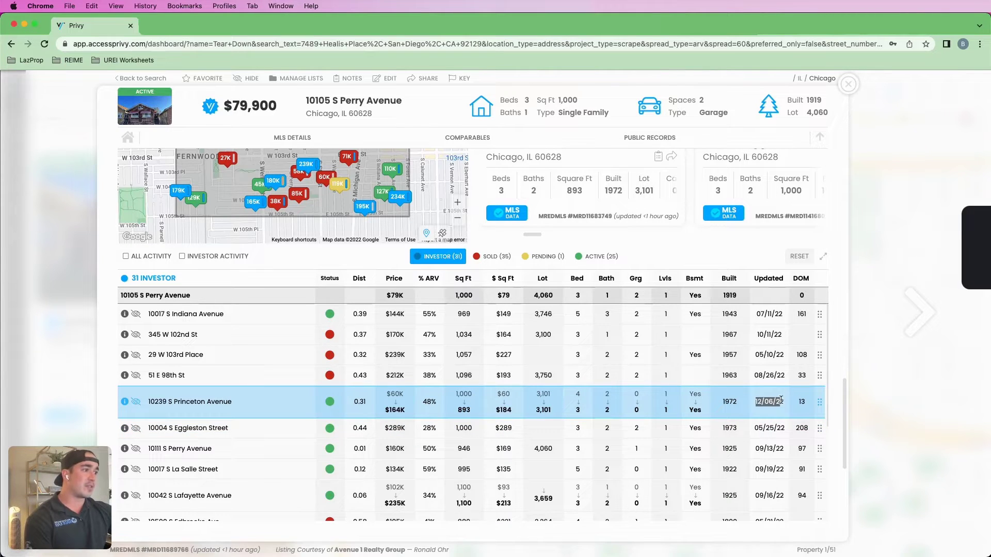
{"action": "left_click", "coordinate": [761, 405]}
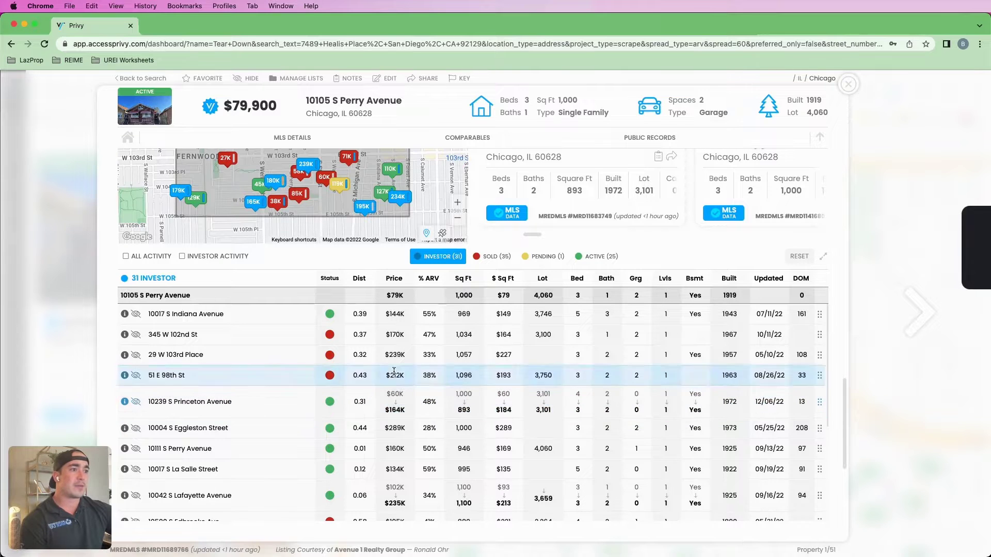
{"action": "left_click", "coordinate": [463, 353]}
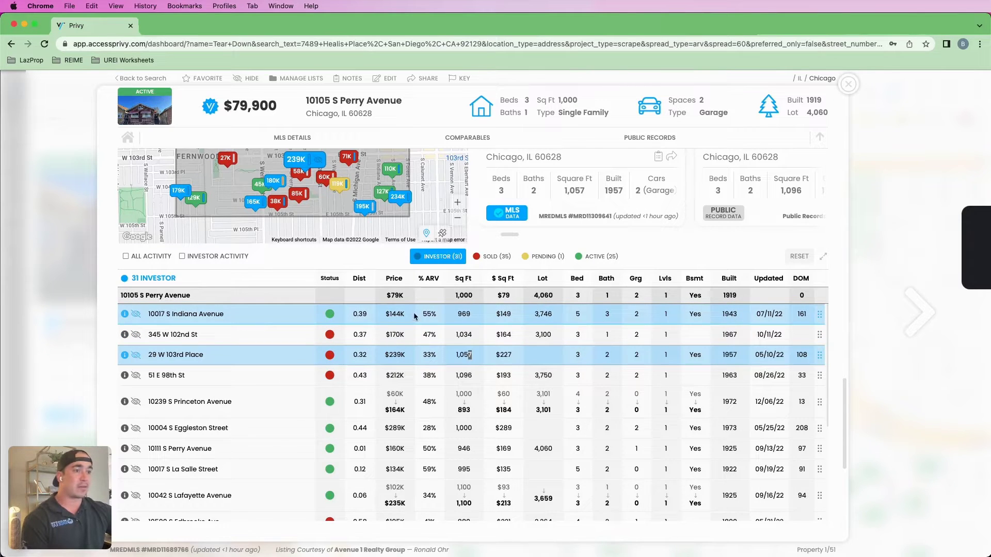
{"action": "left_click", "coordinate": [137, 314]}
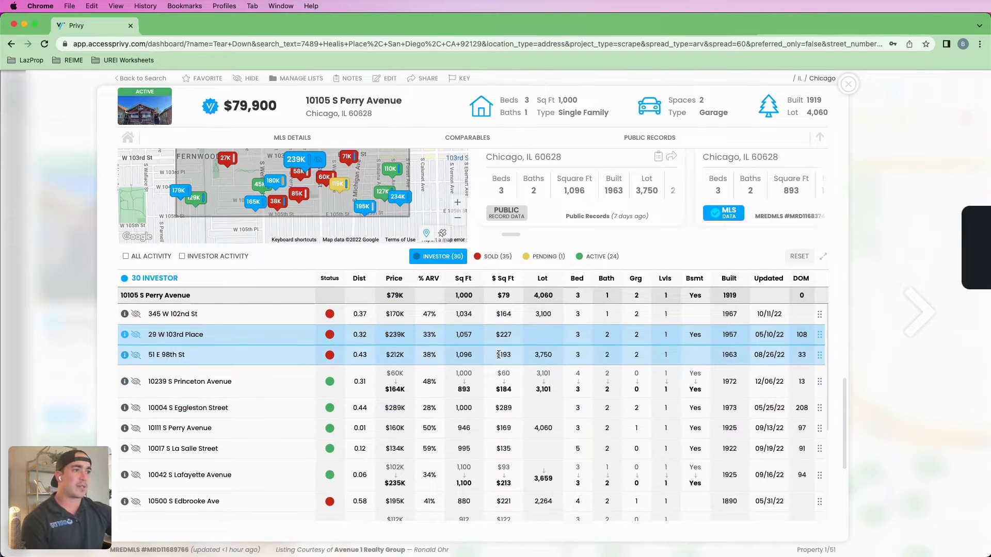
{"action": "scroll", "coordinate": [500, 356], "scroll_direction": "down", "scroll_amount": 3}
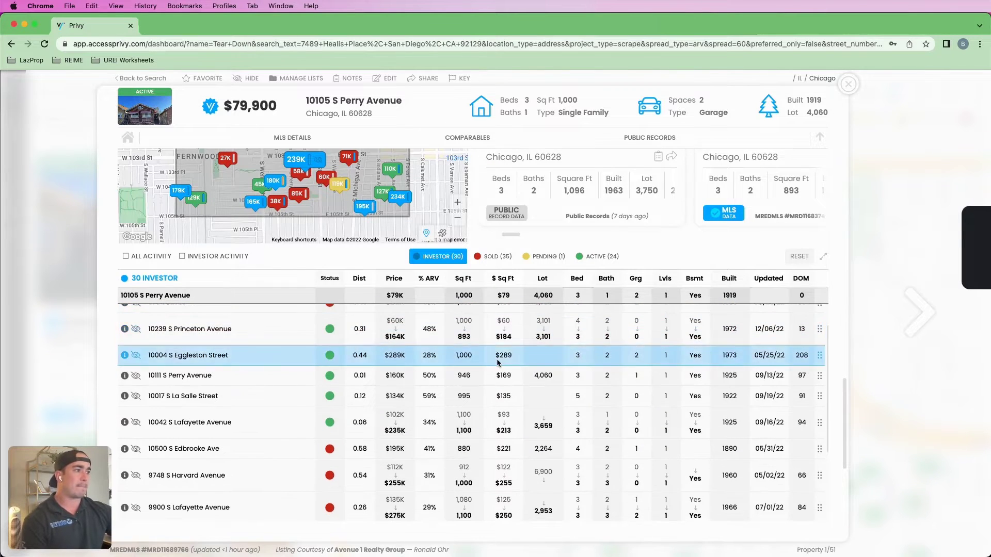
{"action": "scroll", "coordinate": [776, 436], "scroll_direction": "up", "scroll_amount": 2}
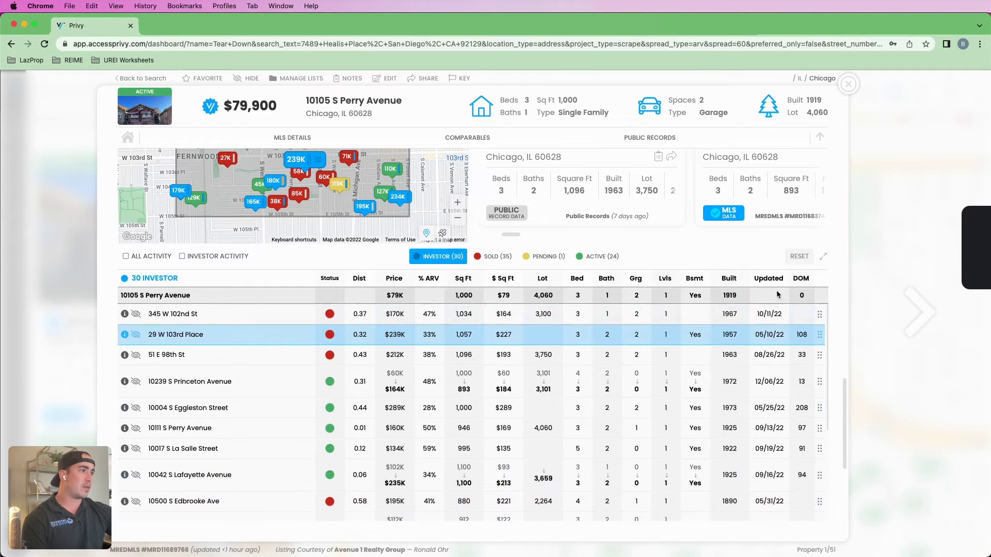
{"action": "left_click", "coordinate": [774, 281]}
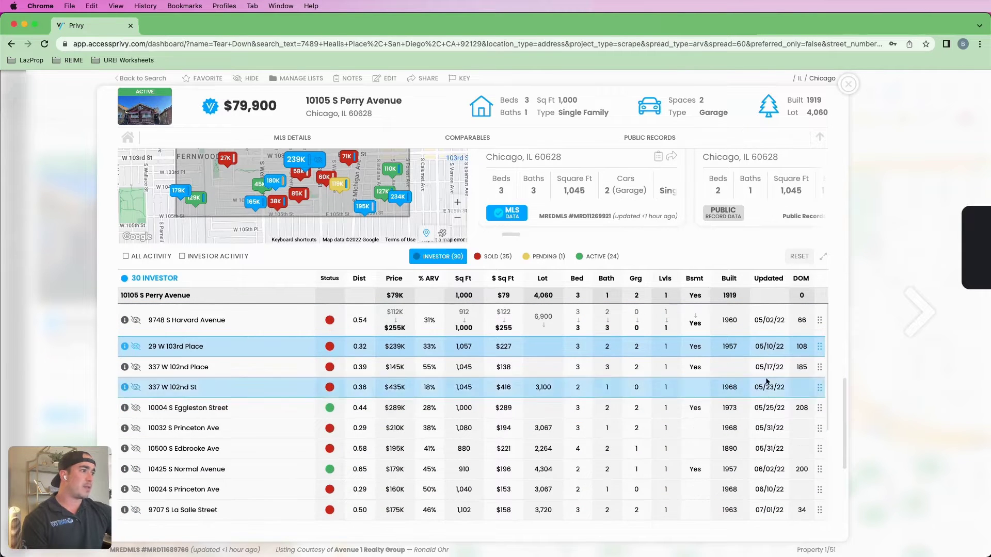
{"action": "scroll", "coordinate": [765, 405], "scroll_direction": "down", "scroll_amount": 10}
{"action": "scroll", "coordinate": [765, 405], "scroll_direction": "down", "scroll_amount": 1}
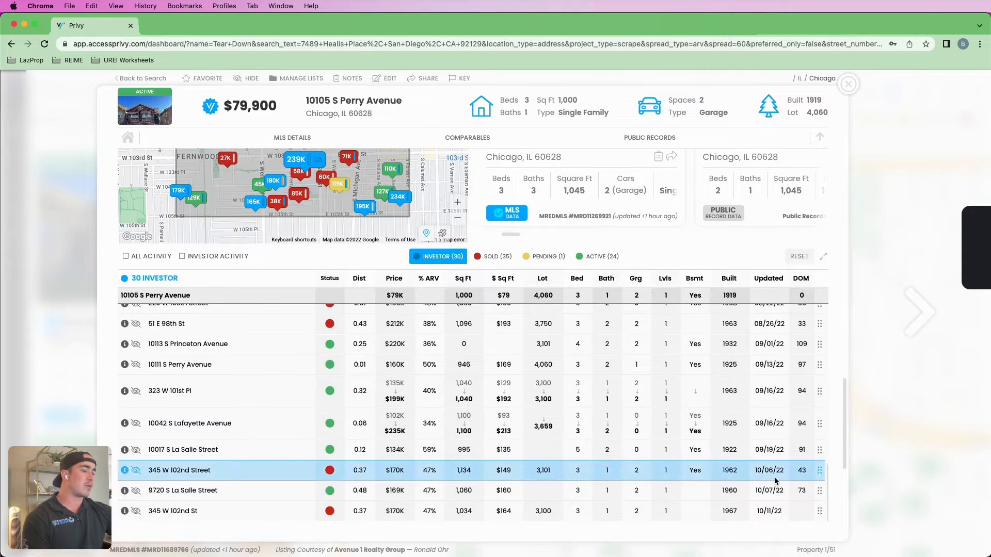
{"action": "scroll", "coordinate": [774, 477], "scroll_direction": "up", "scroll_amount": 2}
{"action": "scroll", "coordinate": [769, 416], "scroll_direction": "up", "scroll_amount": 4}
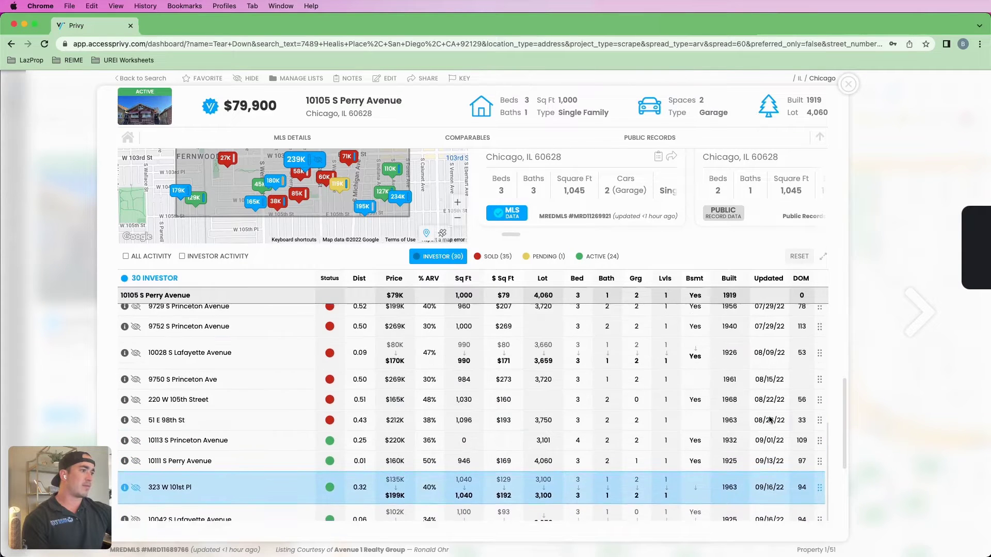
{"action": "left_click", "coordinate": [136, 428]}
{"action": "left_click", "coordinate": [137, 409]}
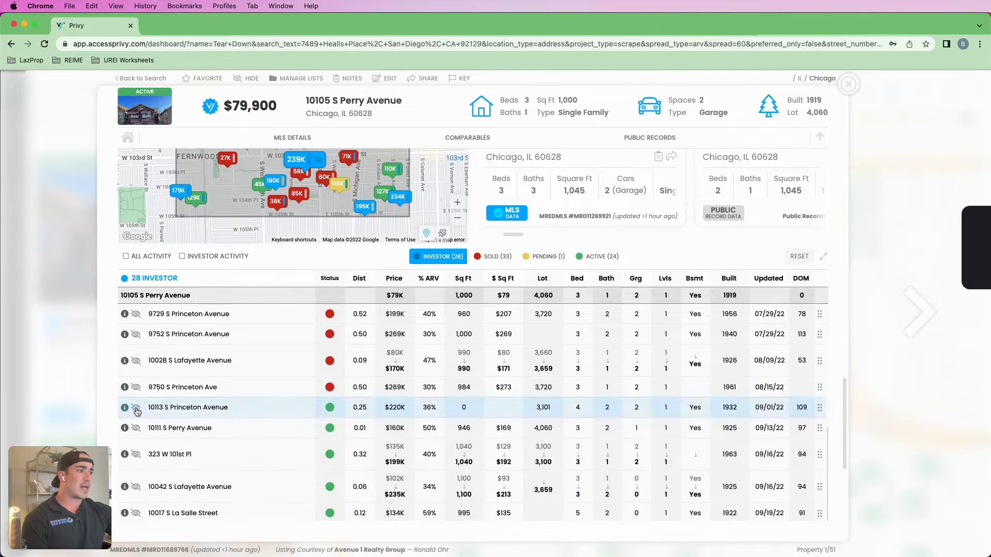
{"action": "left_click", "coordinate": [138, 388]}
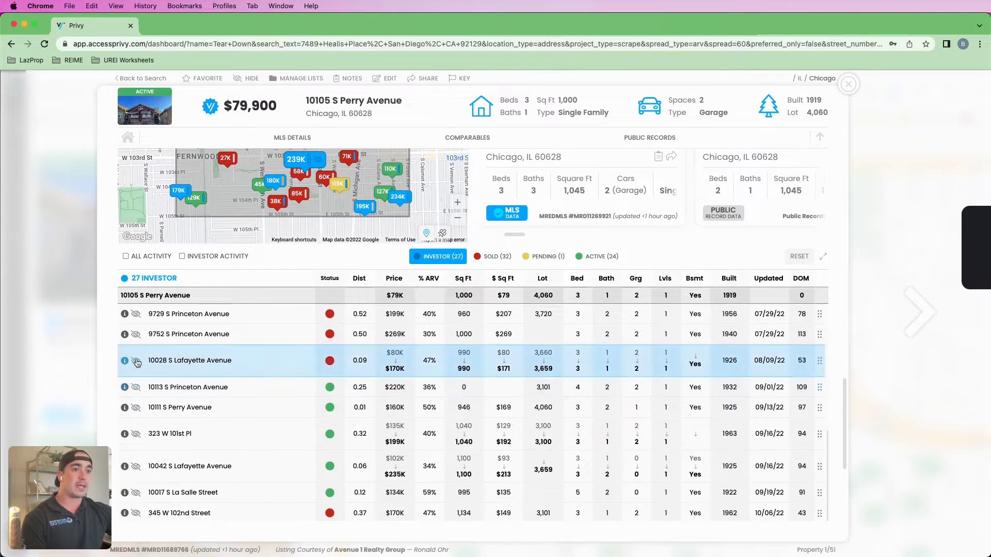
{"action": "left_click", "coordinate": [137, 360]}
{"action": "left_click", "coordinate": [135, 337]}
{"action": "scroll", "coordinate": [143, 349], "scroll_direction": "up", "scroll_amount": 2}
{"action": "left_click", "coordinate": [136, 393]}
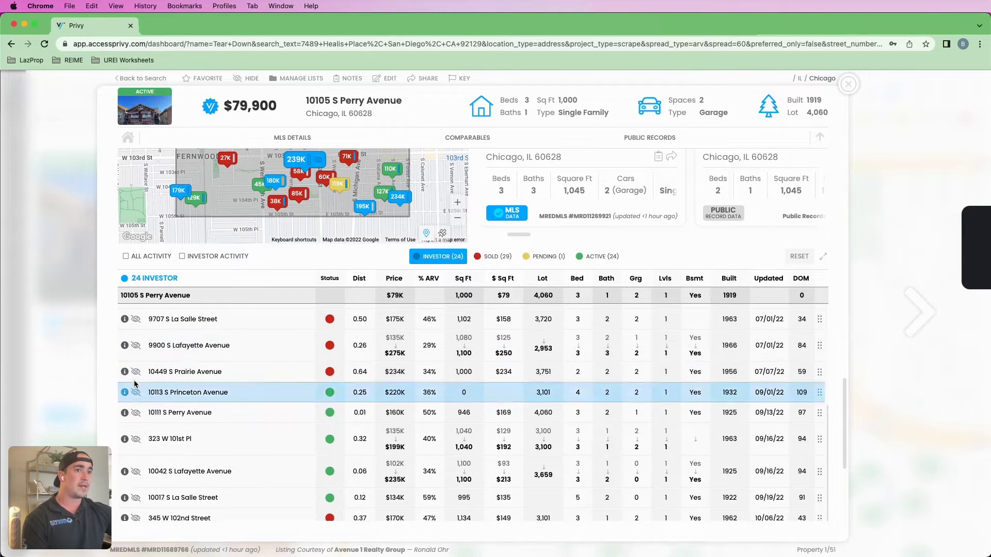
{"action": "left_click", "coordinate": [136, 372]}
{"action": "scroll", "coordinate": [137, 373], "scroll_direction": "up", "scroll_amount": 1}
{"action": "left_click", "coordinate": [136, 373]}
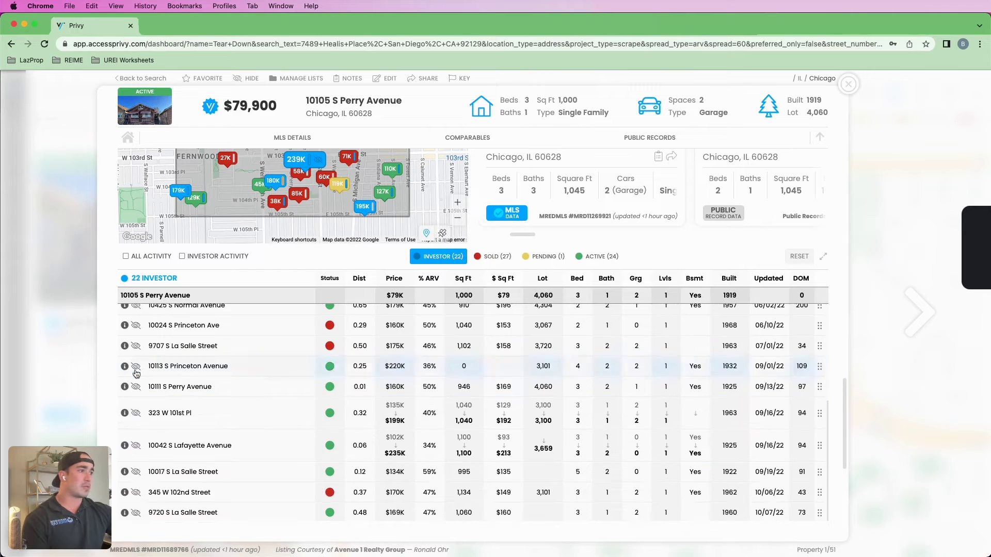
{"action": "left_click", "coordinate": [135, 346]}
{"action": "scroll", "coordinate": [142, 382], "scroll_direction": "up", "scroll_amount": 4}
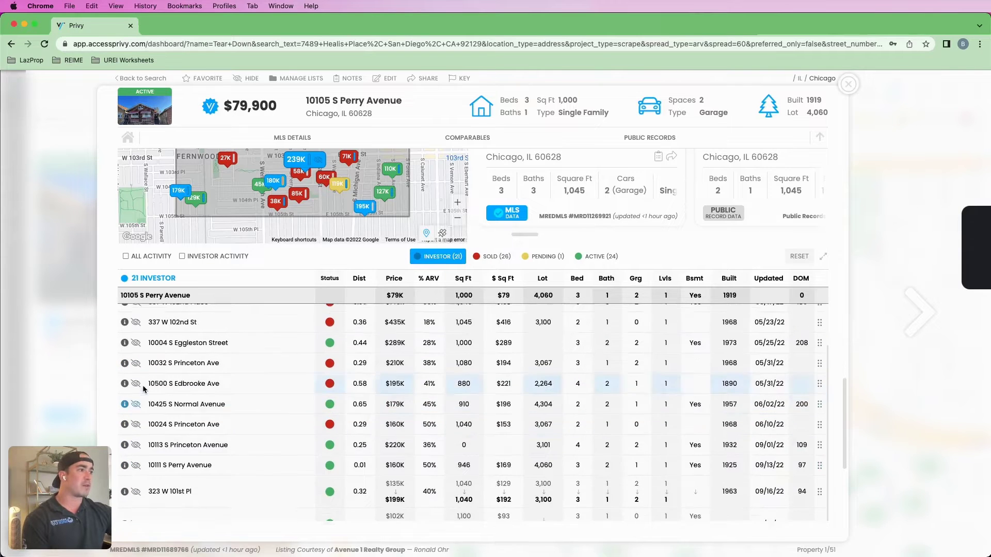
{"action": "left_click", "coordinate": [135, 428]}
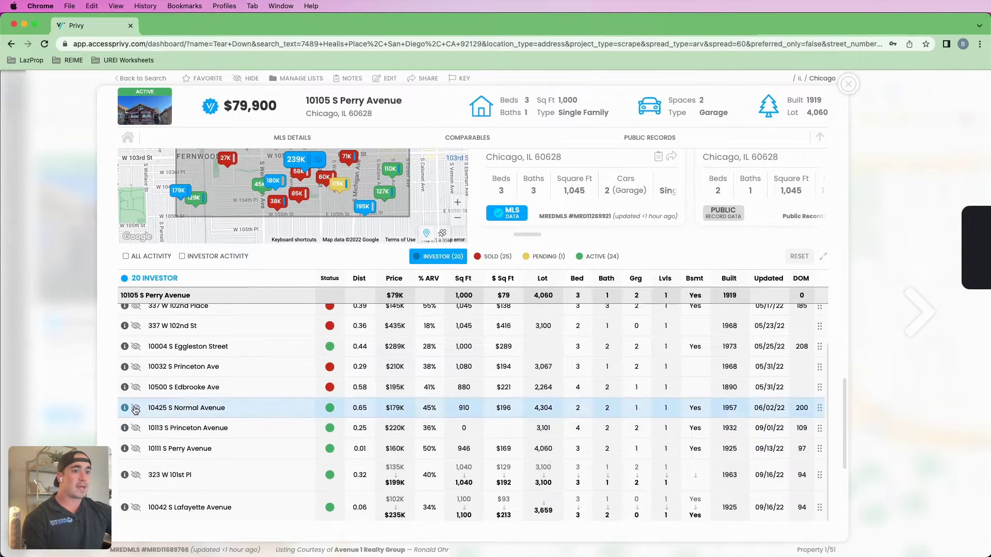
{"action": "left_click", "coordinate": [136, 407]}
{"action": "left_click", "coordinate": [136, 388]}
{"action": "left_click", "coordinate": [136, 366]}
{"action": "scroll", "coordinate": [140, 398], "scroll_direction": "up", "scroll_amount": 3}
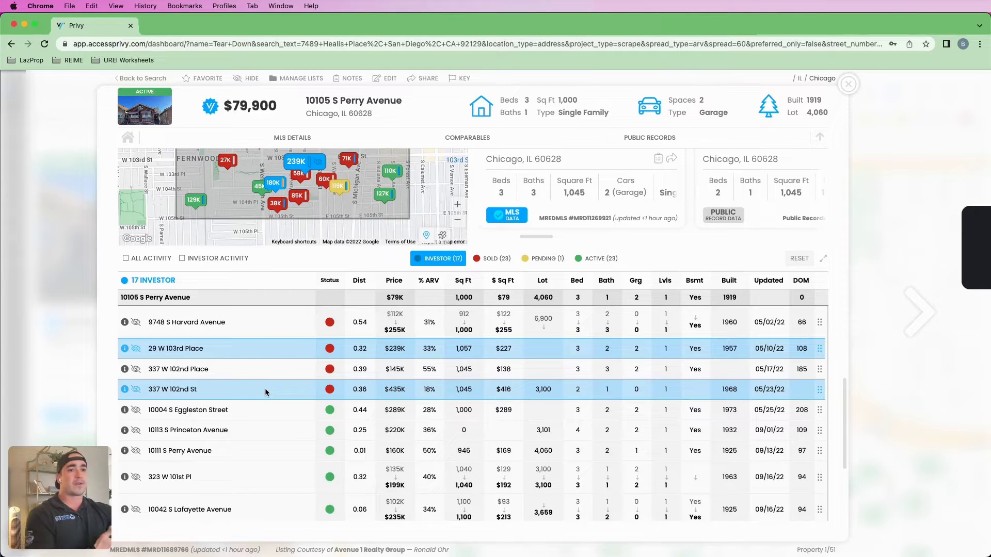
{"action": "scroll", "coordinate": [275, 394], "scroll_direction": "up", "scroll_amount": 3}
{"action": "scroll", "coordinate": [442, 442], "scroll_direction": "up", "scroll_amount": 1}
{"action": "scroll", "coordinate": [595, 283], "scroll_direction": "down", "scroll_amount": 4}
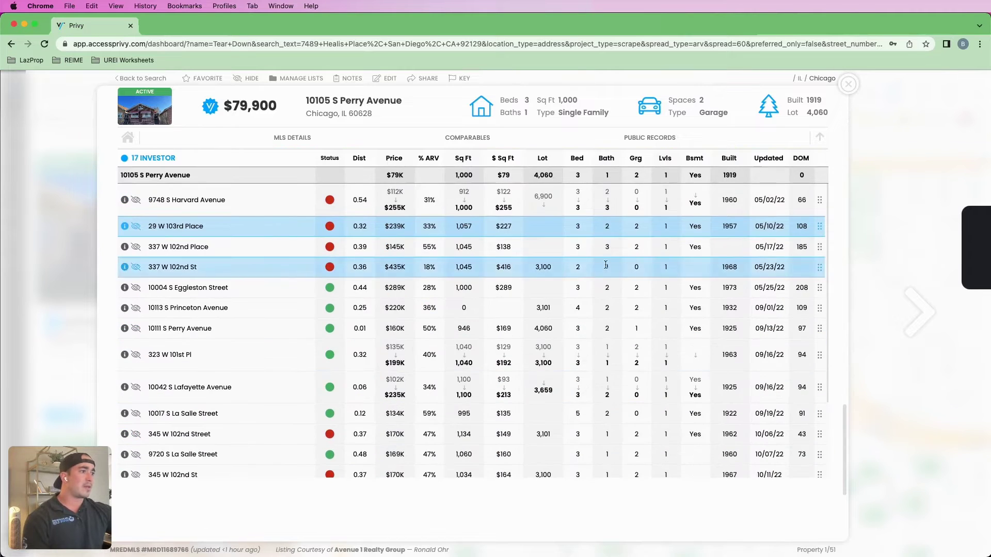
{"action": "left_click", "coordinate": [136, 289]}
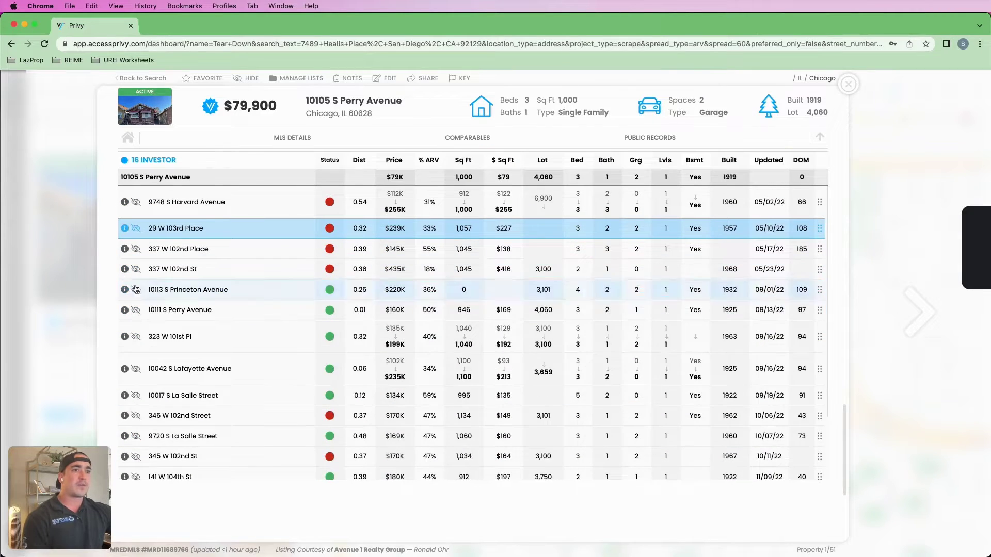
{"action": "left_click", "coordinate": [136, 269]}
{"action": "left_click", "coordinate": [136, 249]}
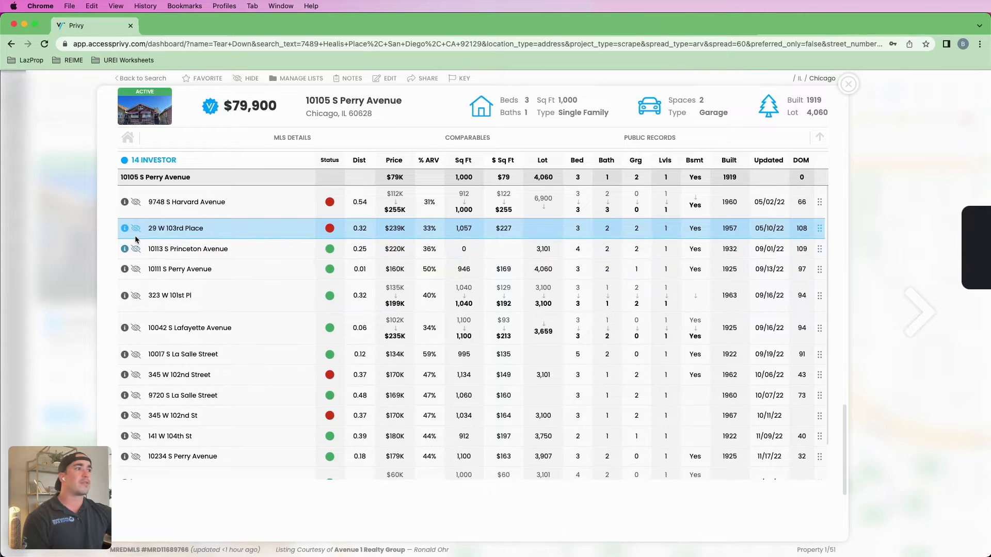
{"action": "left_click", "coordinate": [136, 229]}
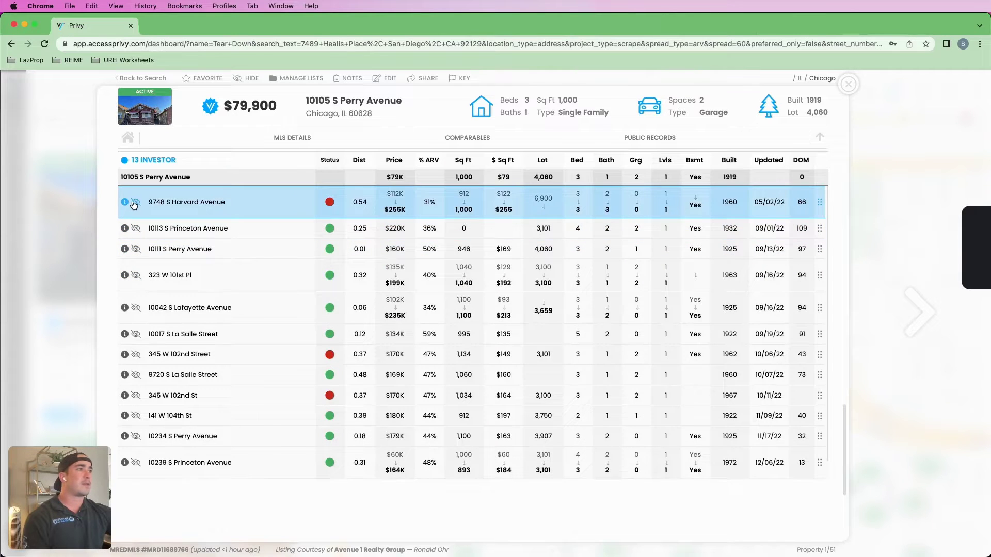
{"action": "left_click", "coordinate": [135, 202]}
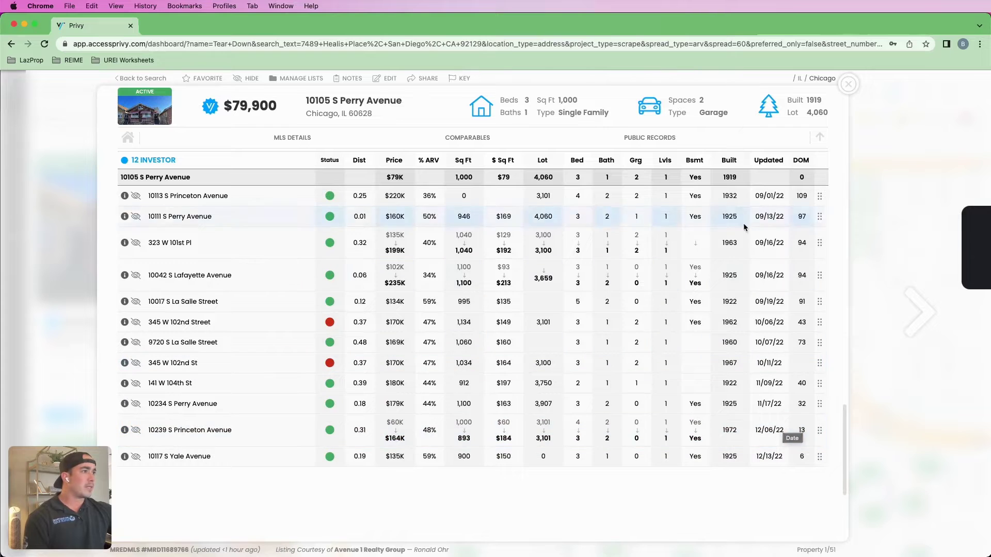
{"action": "left_click_drag", "start_coordinate": [810, 197], "coordinate": [785, 196]}
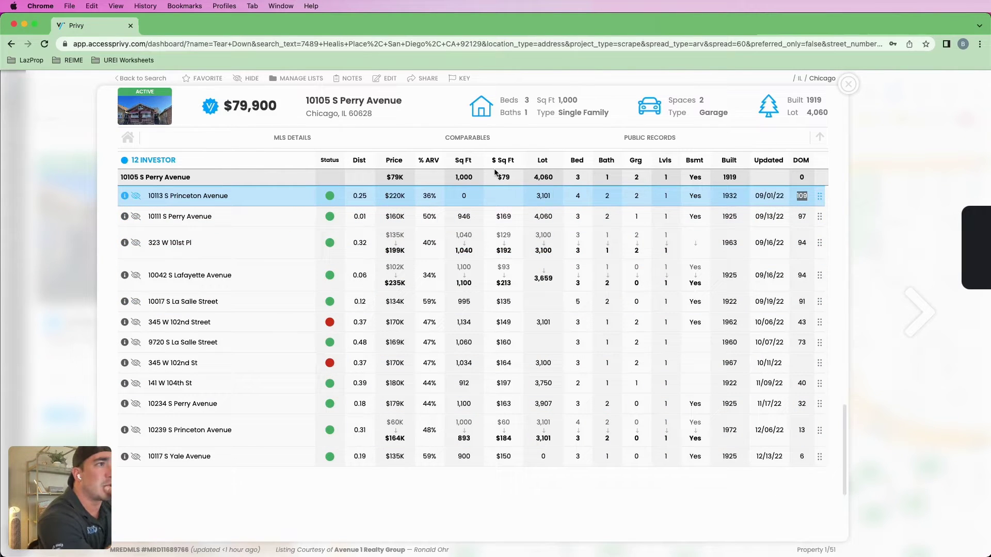
- Sort the comps table by Sq Ft with the largest homes first
{"action": "left_click", "coordinate": [462, 162]}
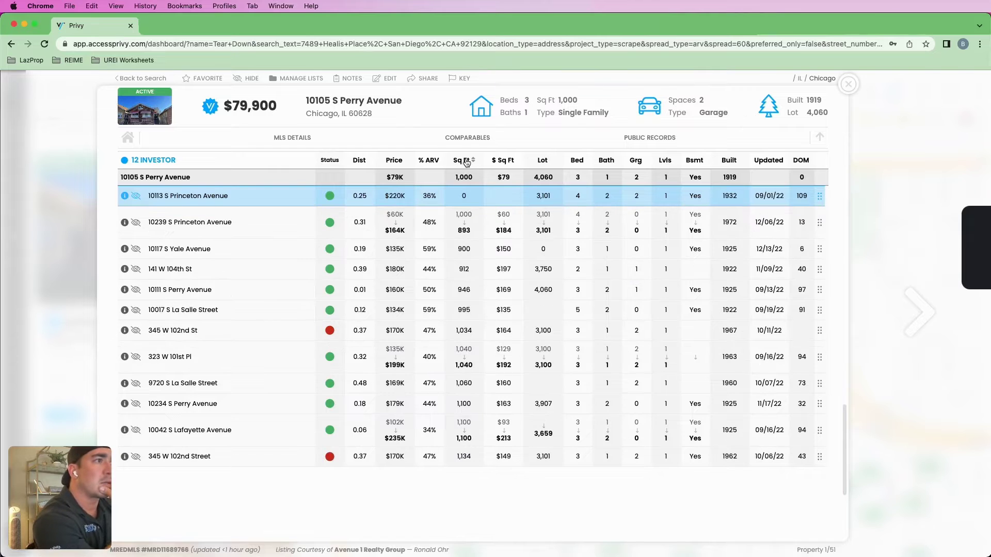
{"action": "left_click", "coordinate": [466, 162]}
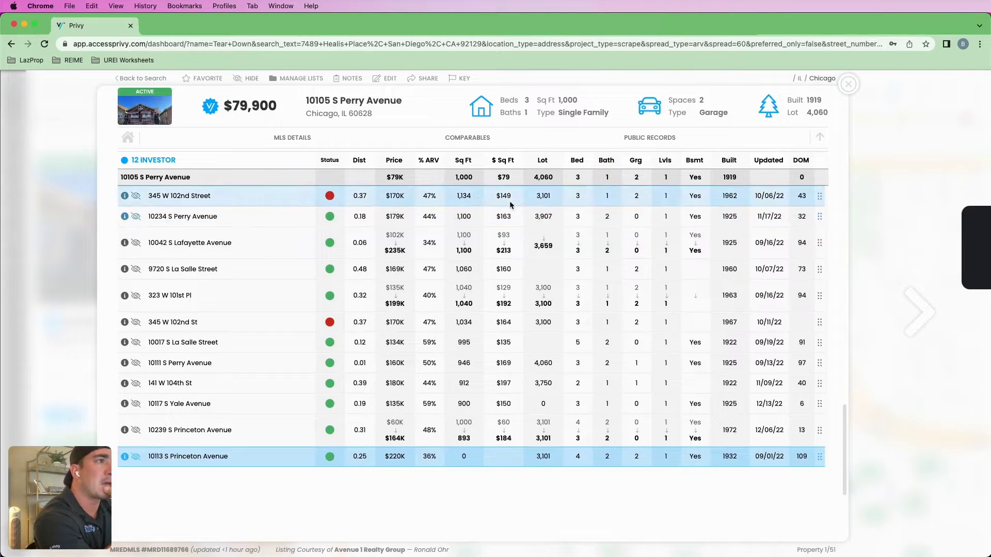
{"action": "left_click", "coordinate": [471, 162]}
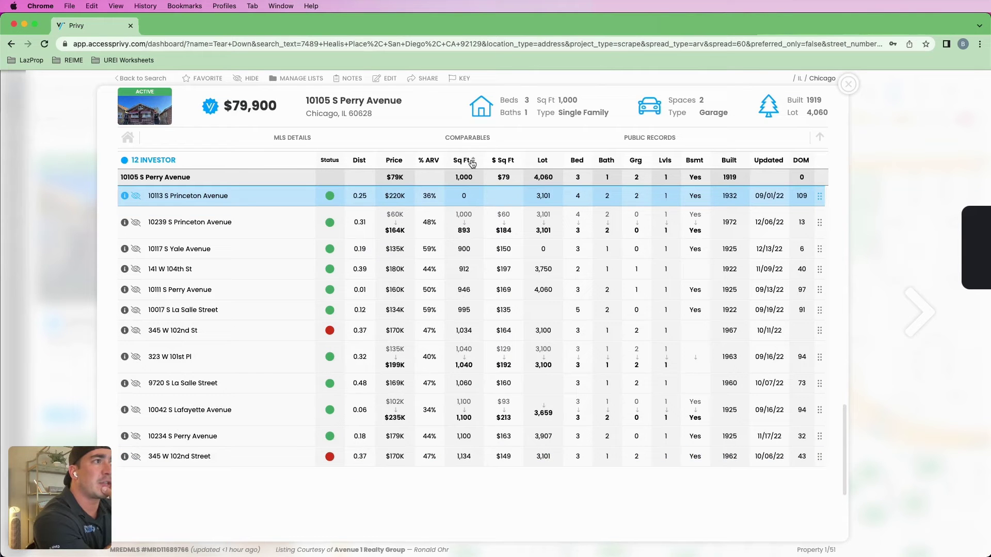
{"action": "left_click", "coordinate": [471, 162]}
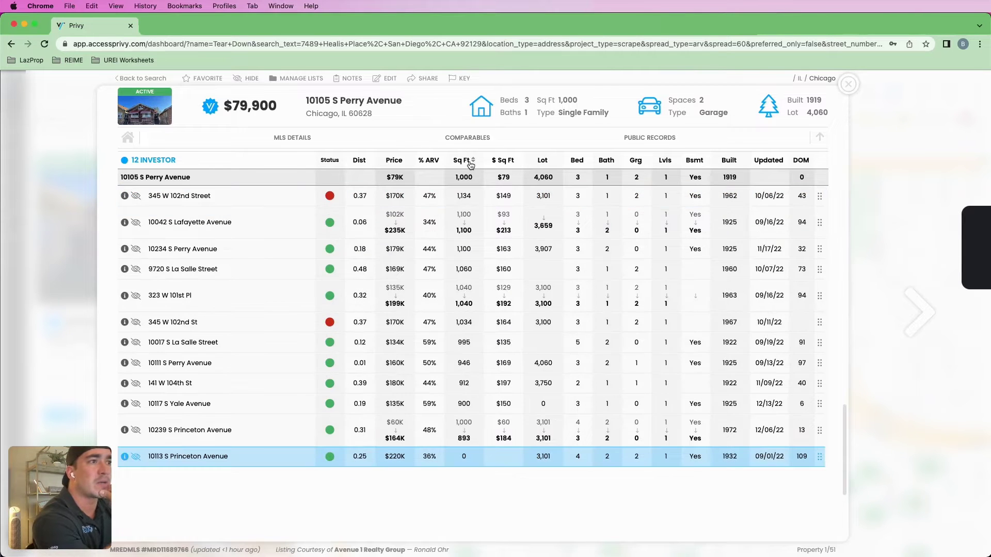
{"action": "left_click_drag", "start_coordinate": [476, 199], "coordinate": [461, 197]}
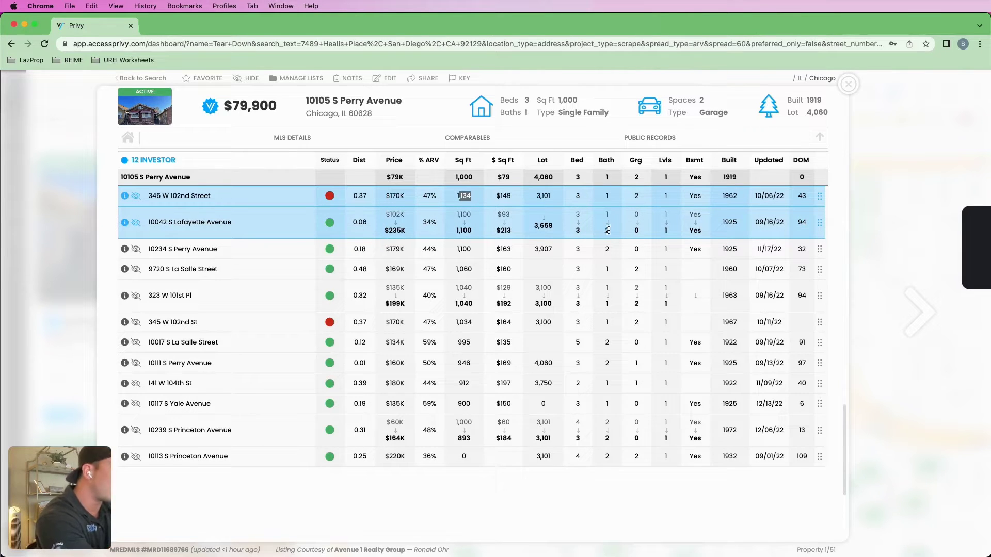
{"action": "left_click_drag", "start_coordinate": [406, 231], "coordinate": [384, 231]}
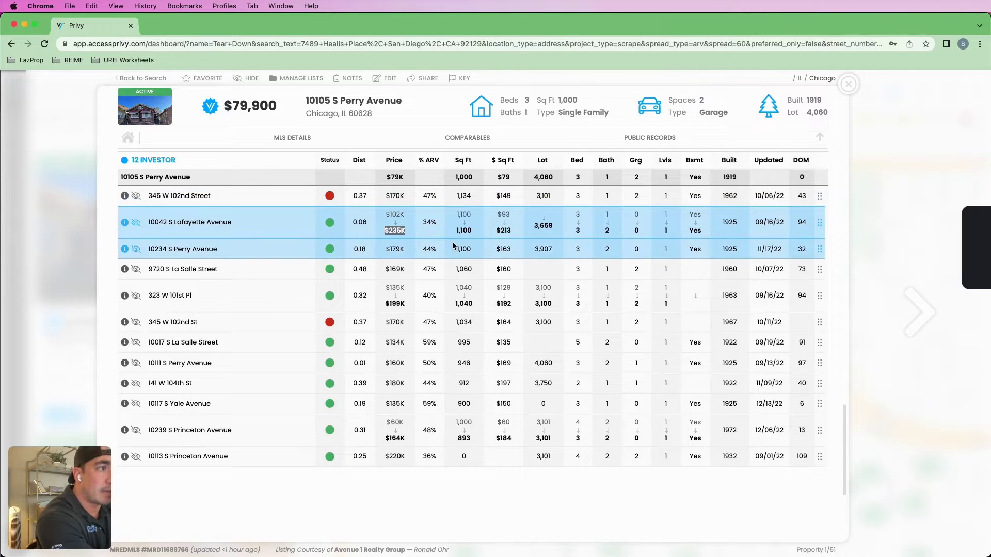
{"action": "double_click", "coordinate": [633, 303]}
{"action": "left_click_drag", "start_coordinate": [406, 303], "coordinate": [385, 303]}
{"action": "left_click_drag", "start_coordinate": [406, 231], "coordinate": [388, 230]}
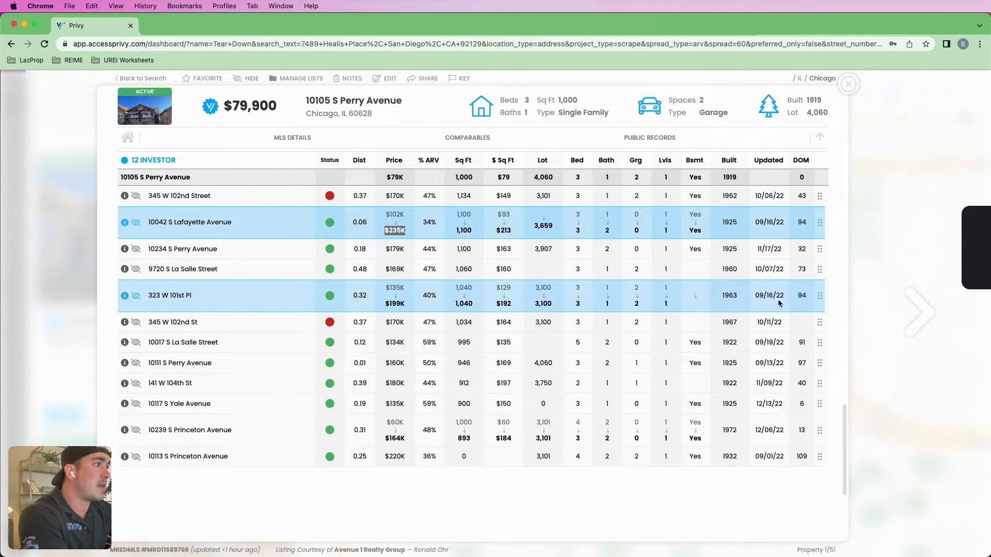
{"action": "left_click_drag", "start_coordinate": [534, 178], "coordinate": [561, 179]}
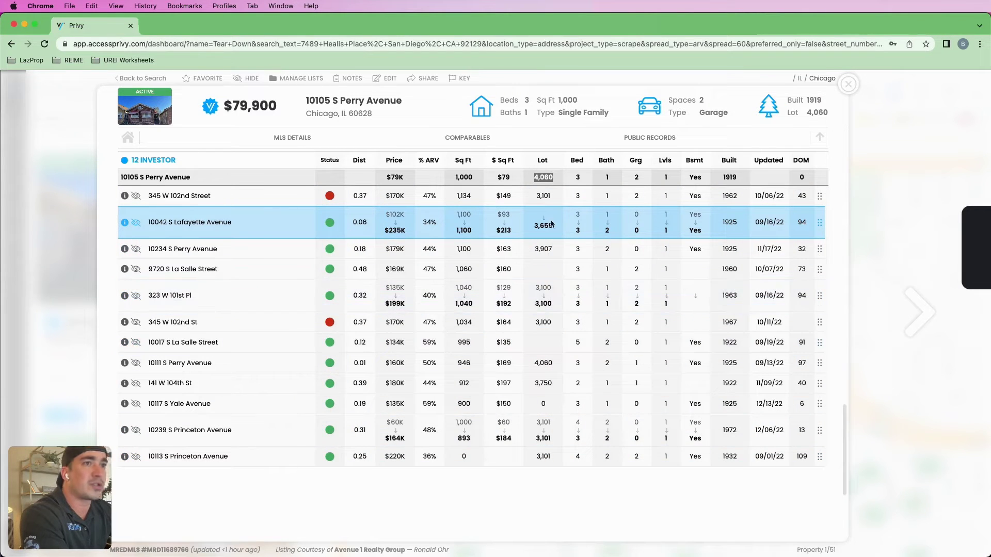
{"action": "left_click", "coordinate": [534, 364]}
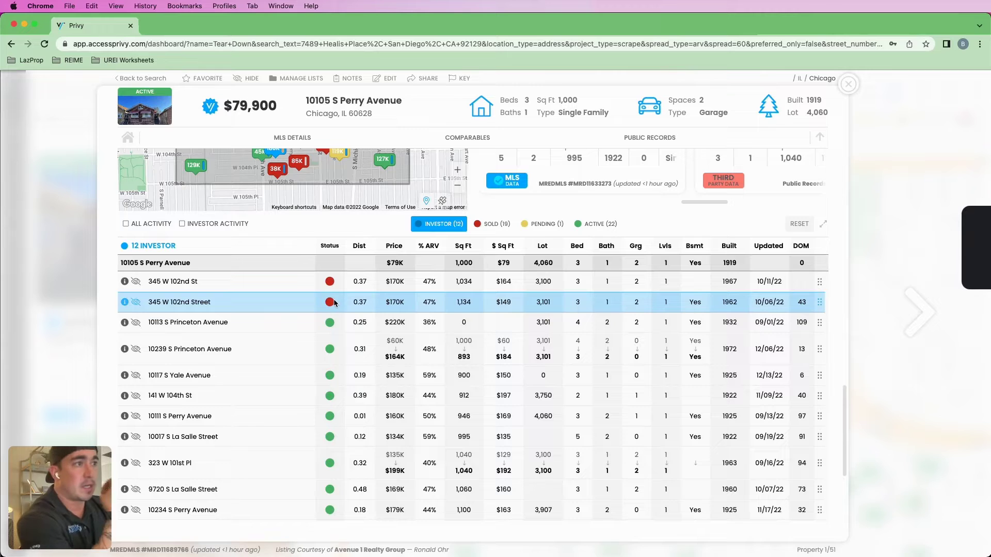
{"action": "left_click", "coordinate": [494, 225]}
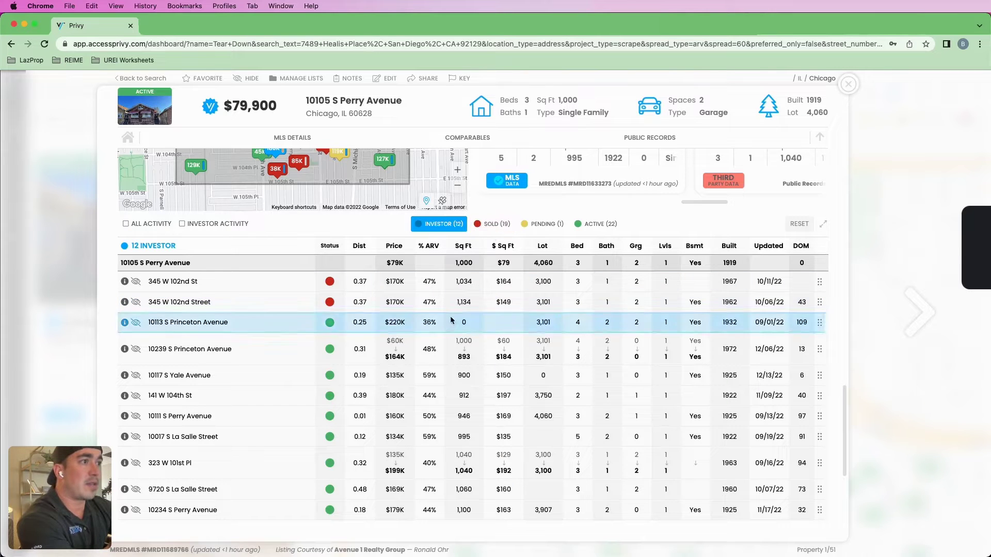
{"action": "scroll", "coordinate": [485, 330], "scroll_direction": "down", "scroll_amount": 1}
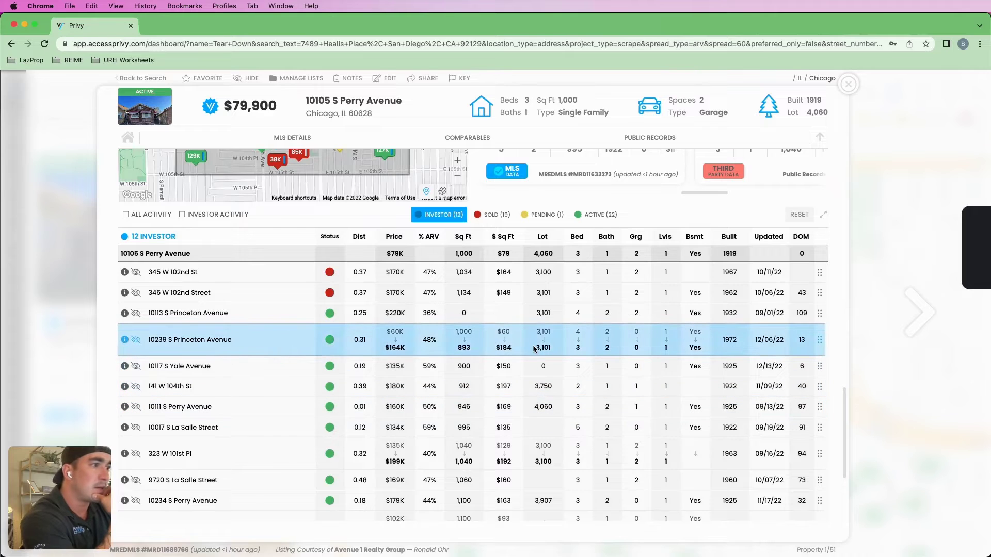
{"action": "double_click", "coordinate": [395, 347]}
{"action": "scroll", "coordinate": [496, 345], "scroll_direction": "up", "scroll_amount": 5}
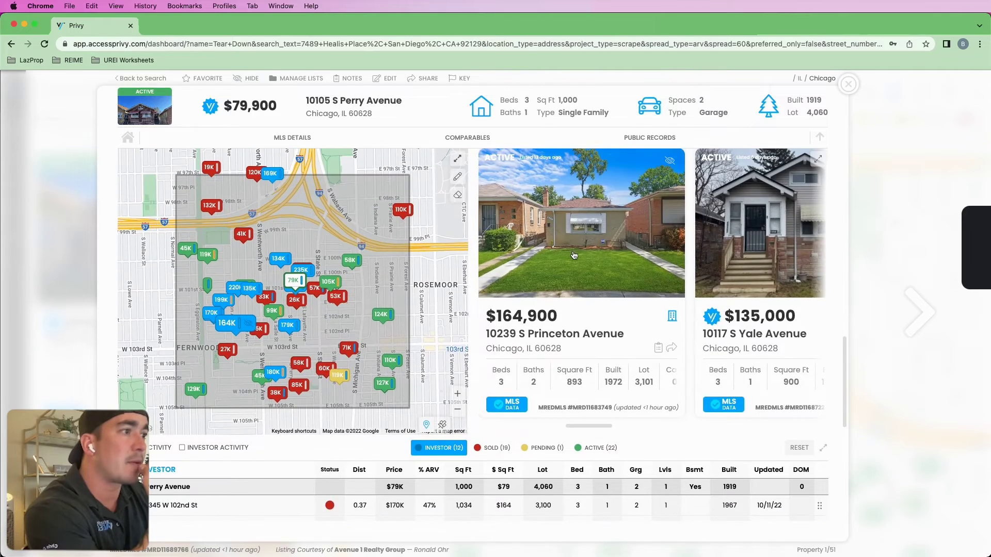
{"action": "left_click", "coordinate": [574, 255]}
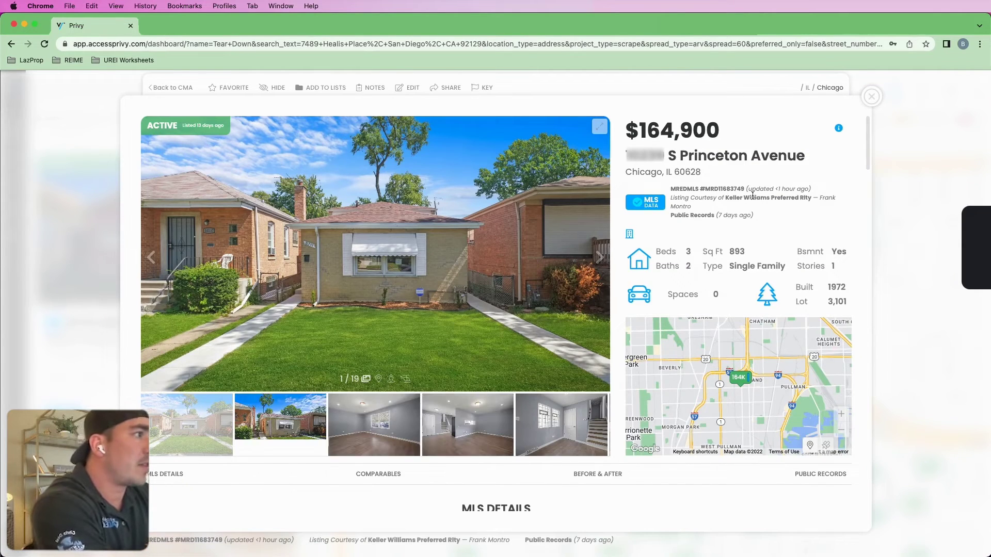
{"action": "scroll", "coordinate": [587, 313], "scroll_direction": "down", "scroll_amount": 4}
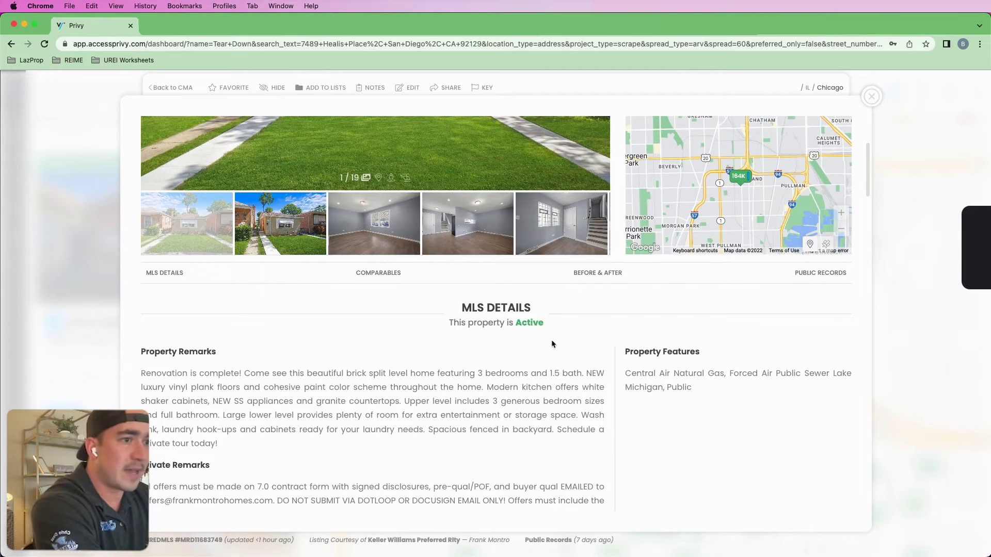
{"action": "scroll", "coordinate": [551, 340], "scroll_direction": "down", "scroll_amount": 5}
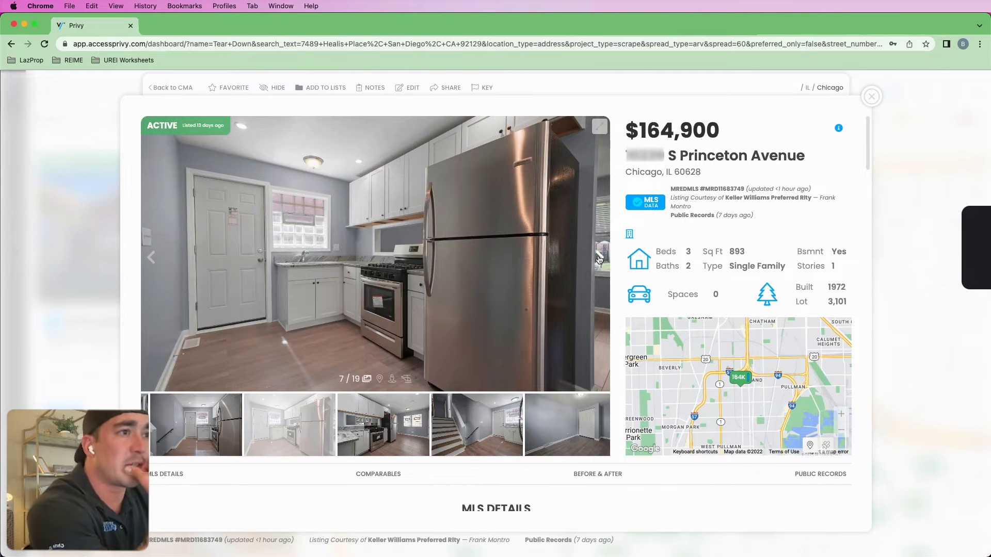
{"action": "left_click", "coordinate": [598, 258]}
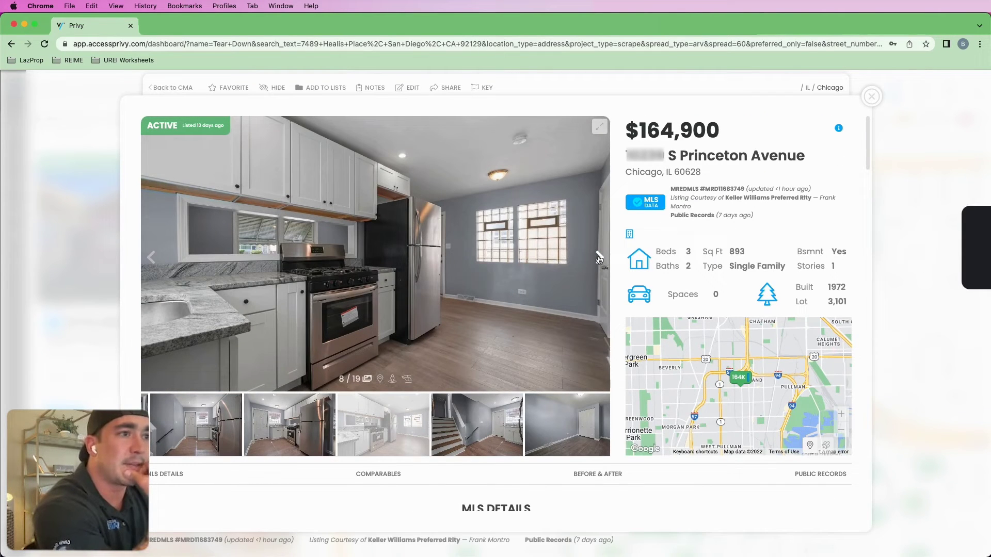
{"action": "left_click", "coordinate": [599, 259]}
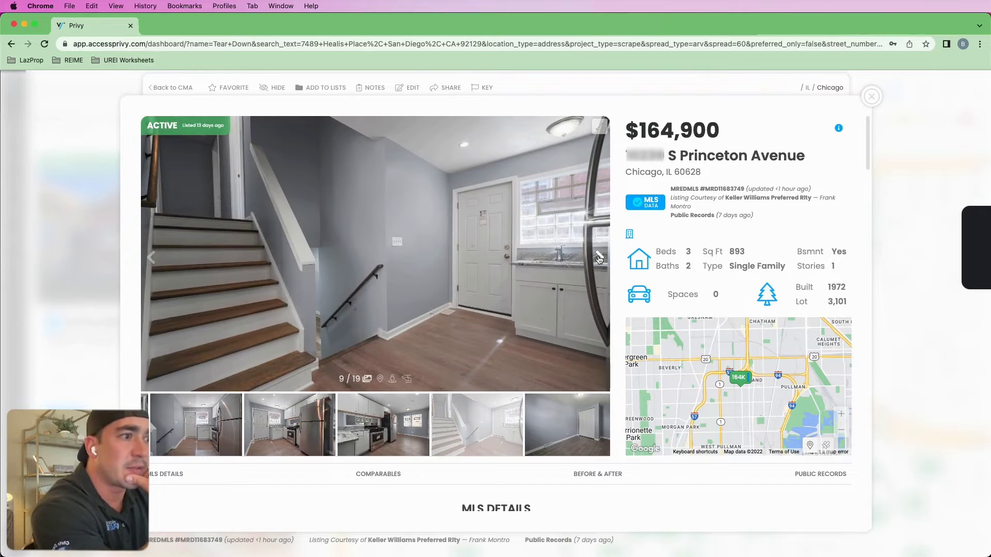
{"action": "triple_click", "coordinate": [599, 259]}
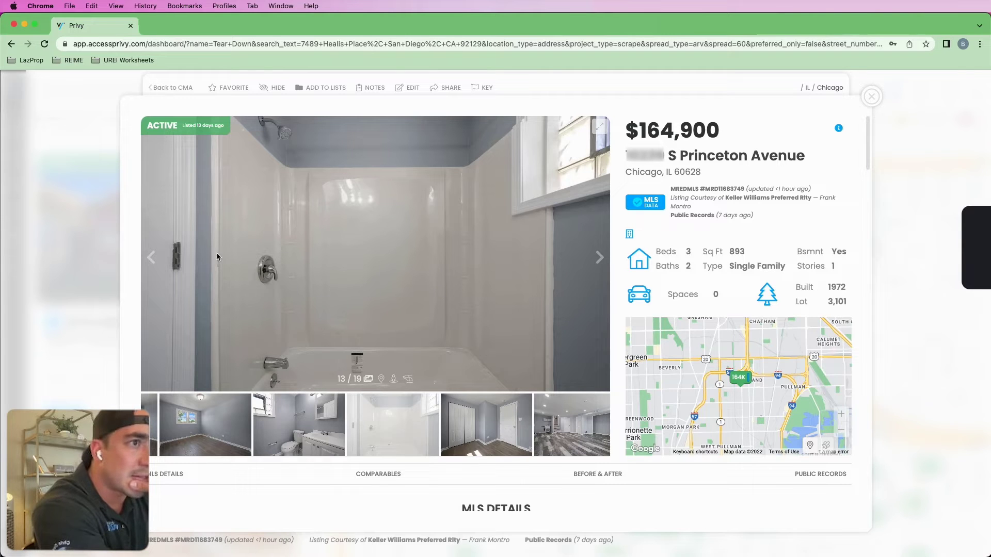
{"action": "left_click", "coordinate": [600, 258]}
{"action": "left_click", "coordinate": [601, 260]}
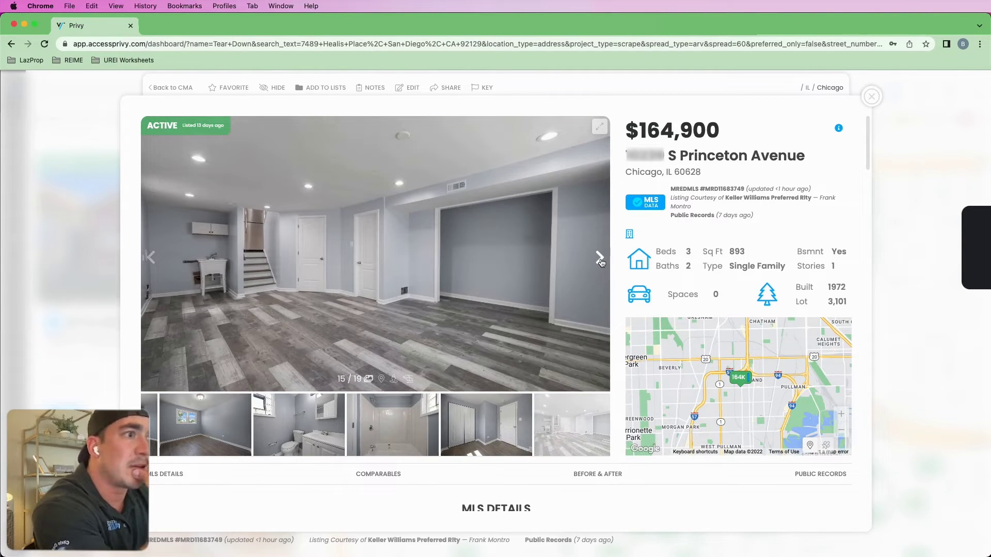
{"action": "left_click", "coordinate": [601, 259]}
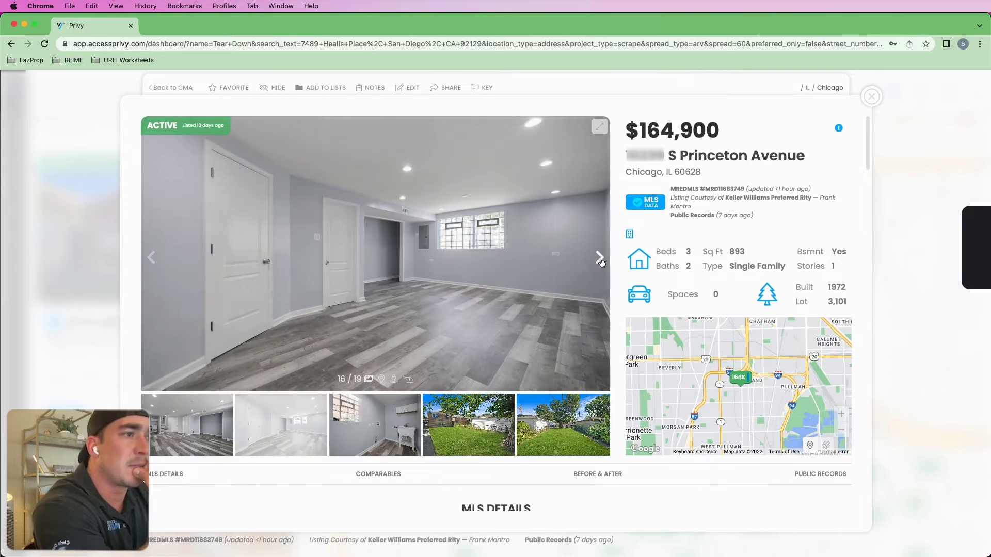
{"action": "left_click", "coordinate": [600, 260]}
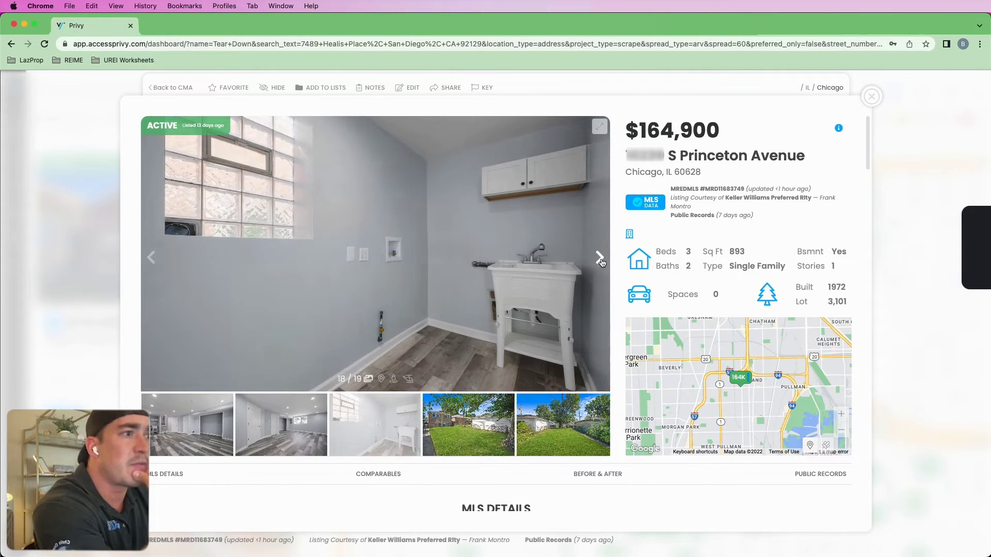
{"action": "left_click", "coordinate": [600, 259]}
{"action": "left_click", "coordinate": [597, 474]}
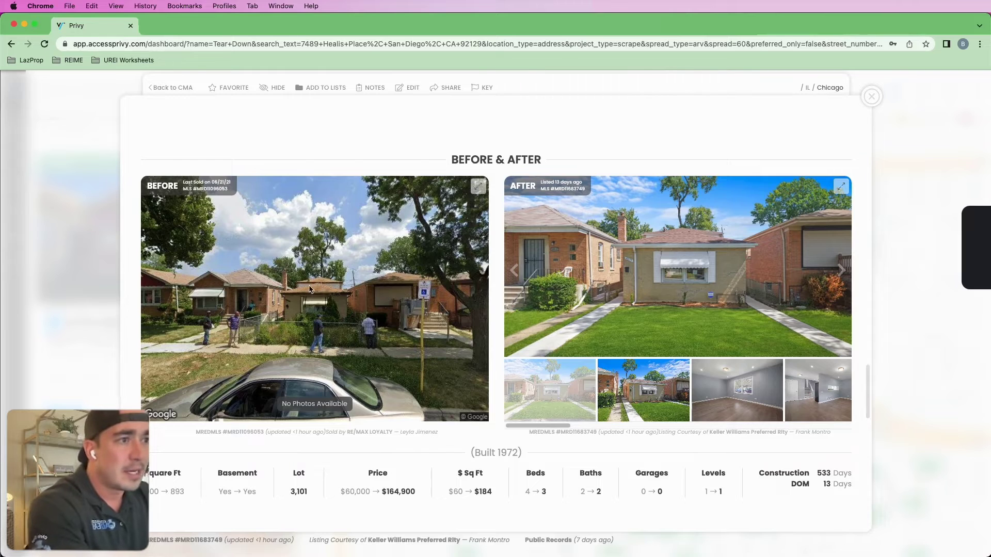
{"action": "scroll", "coordinate": [614, 397], "scroll_direction": "down", "scroll_amount": 3}
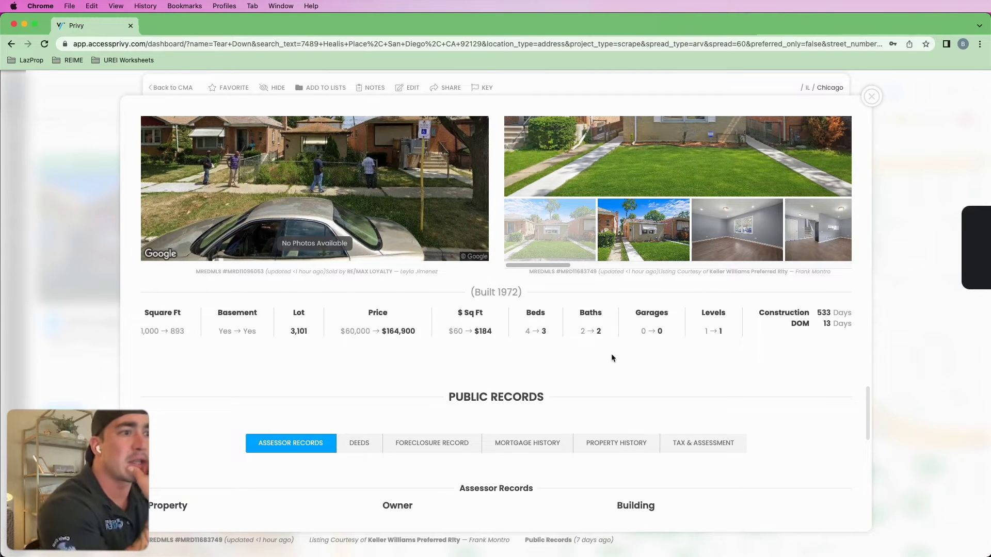
{"action": "scroll", "coordinate": [612, 356], "scroll_direction": "down", "scroll_amount": 3}
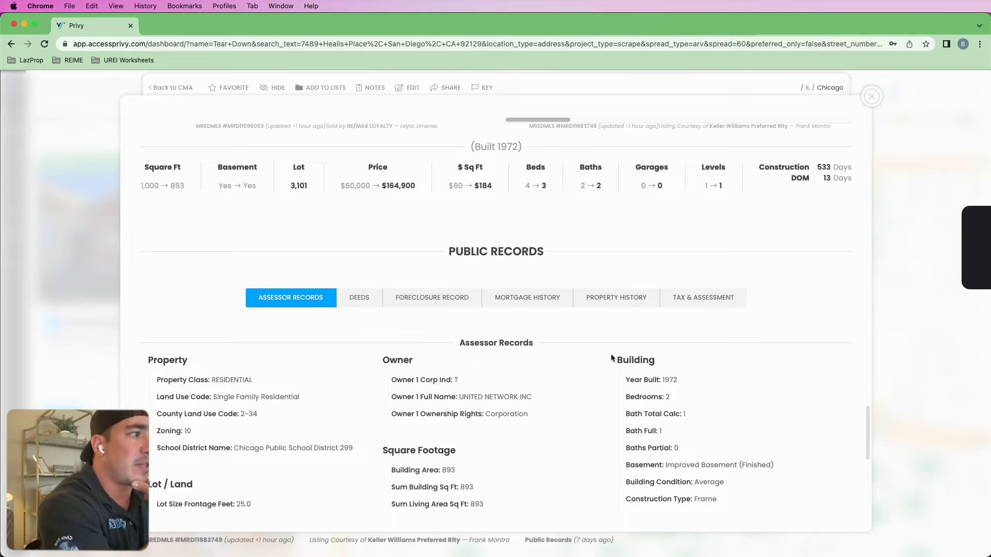
{"action": "scroll", "coordinate": [611, 354], "scroll_direction": "down", "scroll_amount": 3}
{"action": "scroll", "coordinate": [608, 358], "scroll_direction": "down", "scroll_amount": 2}
{"action": "scroll", "coordinate": [601, 357], "scroll_direction": "down", "scroll_amount": 1}
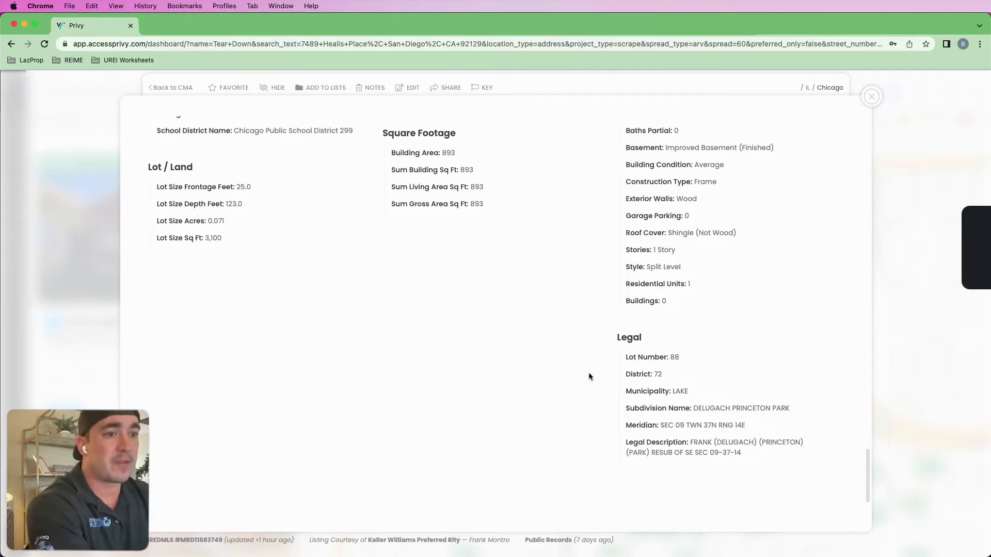
{"action": "scroll", "coordinate": [589, 380], "scroll_direction": "up", "scroll_amount": 5}
{"action": "scroll", "coordinate": [587, 378], "scroll_direction": "up", "scroll_amount": 9}
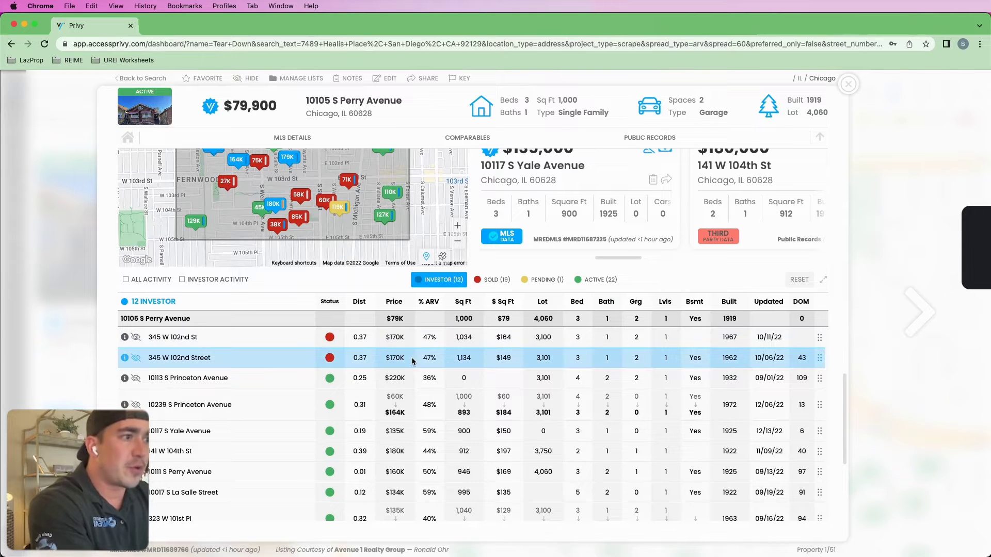
{"action": "double_click", "coordinate": [397, 338]}
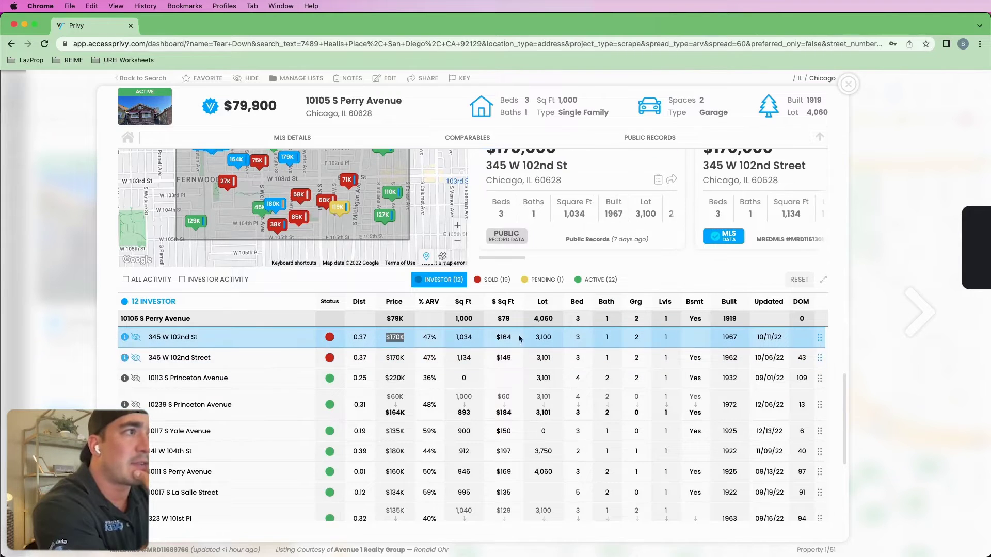
{"action": "double_click", "coordinate": [475, 341]}
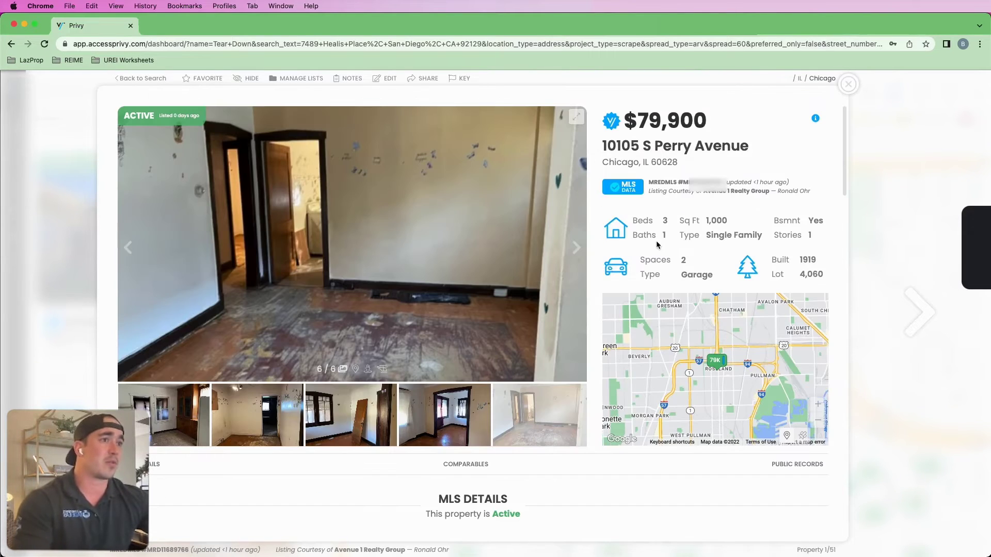
- Browse the listing photos to the kitchen, then preview and close the W 102nd St comp card
{"action": "left_click", "coordinate": [576, 250]}
{"action": "left_click", "coordinate": [577, 251]}
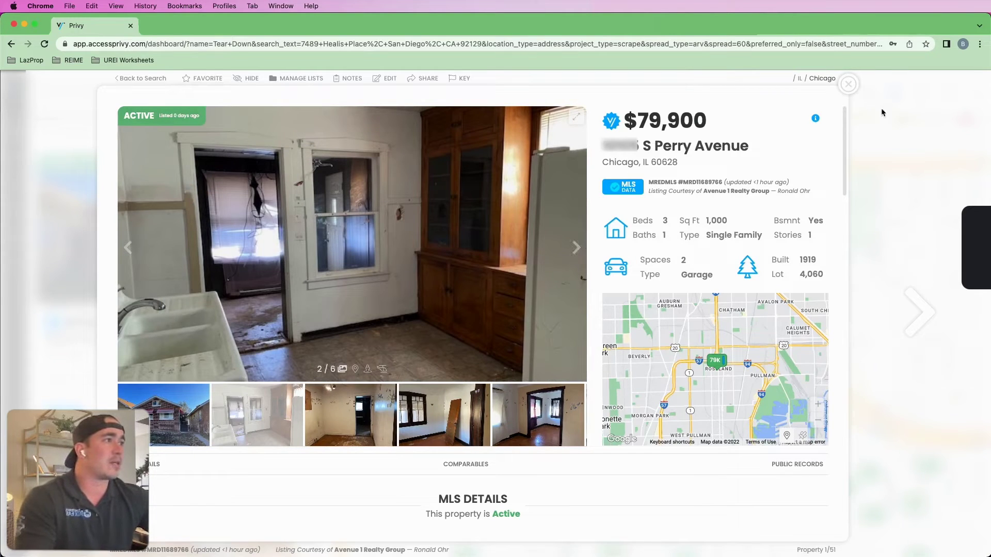
{"action": "scroll", "coordinate": [575, 373], "scroll_direction": "down", "scroll_amount": 10}
{"action": "scroll", "coordinate": [575, 373], "scroll_direction": "down", "scroll_amount": 4}
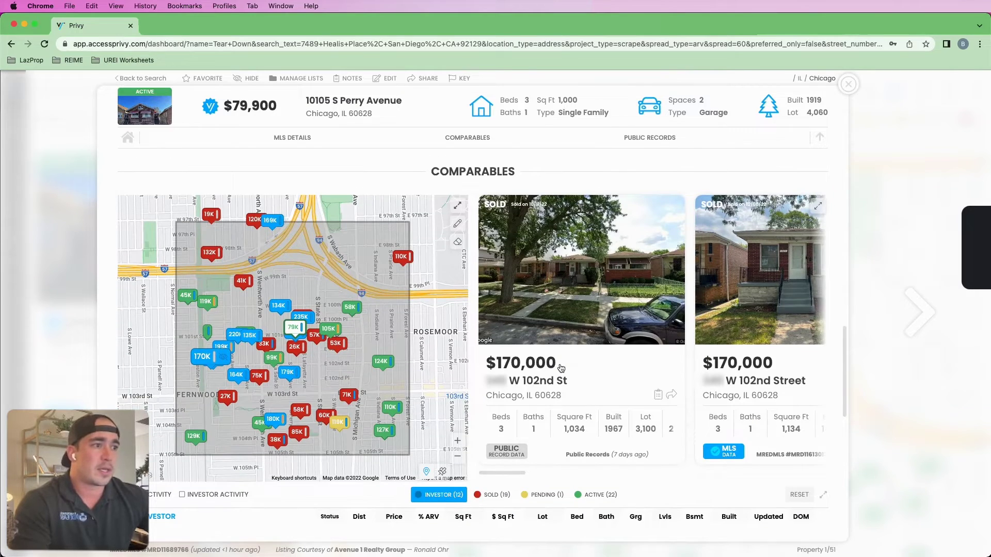
{"action": "scroll", "coordinate": [561, 367], "scroll_direction": "down", "scroll_amount": 1}
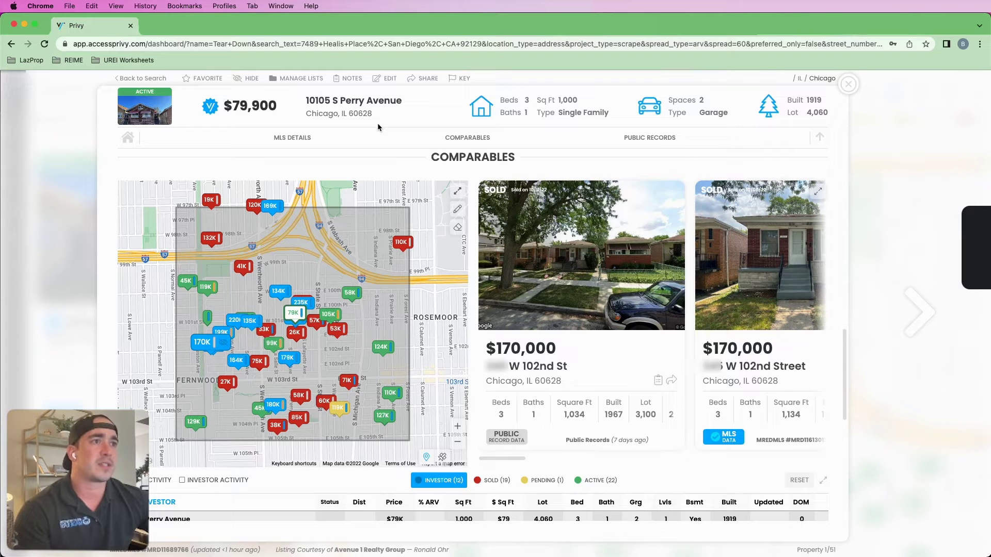
{"action": "scroll", "coordinate": [377, 122], "scroll_direction": "down", "scroll_amount": 3}
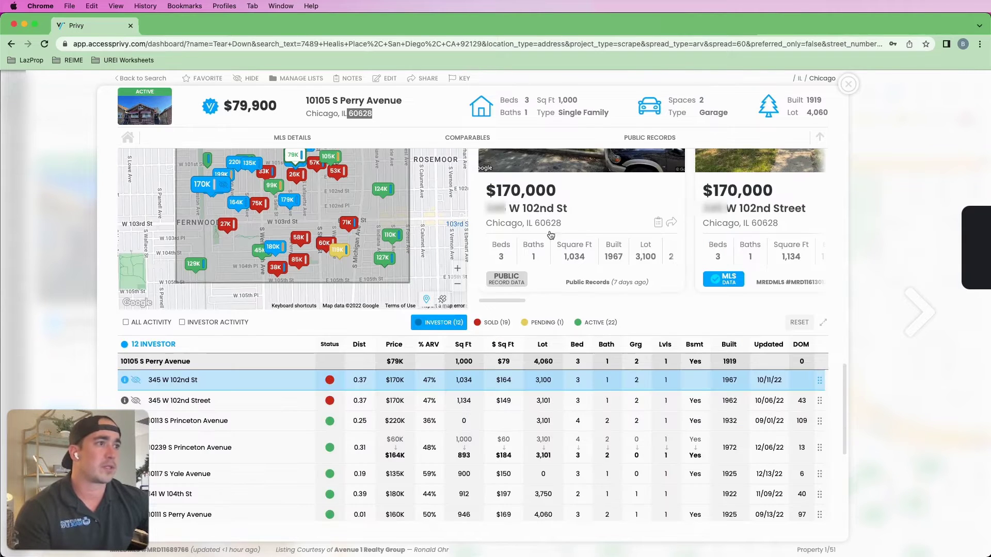
{"action": "left_click", "coordinate": [540, 226]}
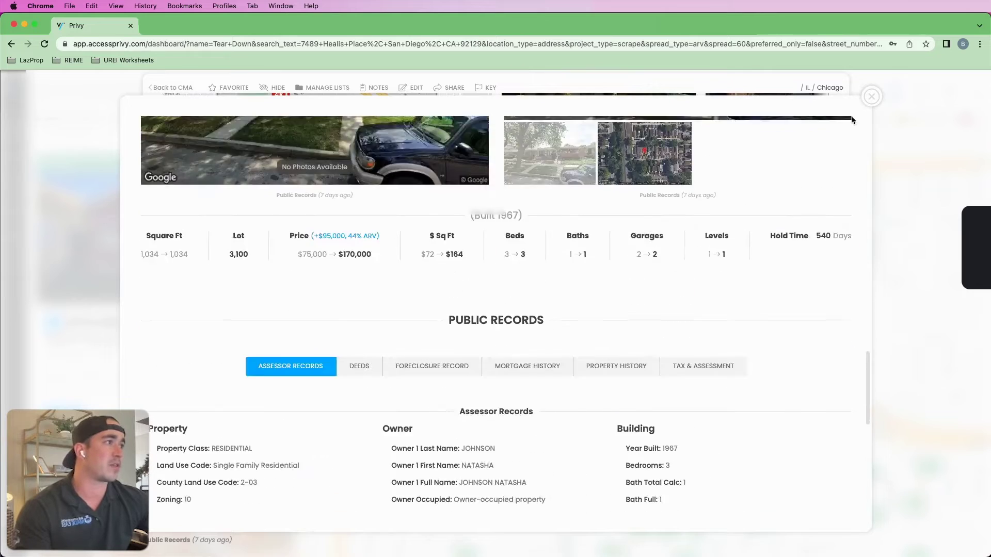
{"action": "key", "text": "Escape"}
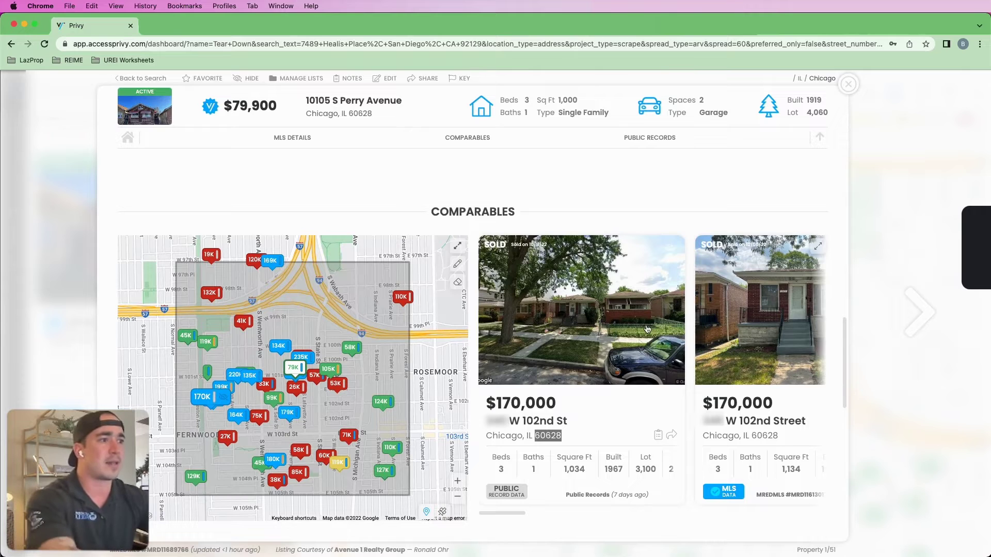
- Select the second W 102nd Street row and switch the comparables to SOLD (19)
{"action": "scroll", "coordinate": [645, 331], "scroll_direction": "down", "scroll_amount": 3}
{"action": "left_click", "coordinate": [409, 460]}
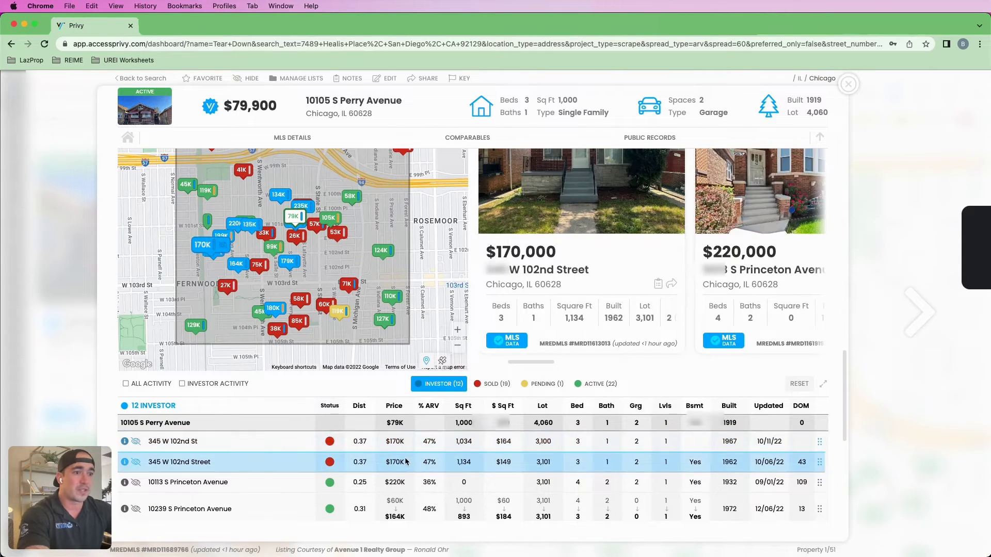
{"action": "scroll", "coordinate": [428, 461], "scroll_direction": "down", "scroll_amount": 2}
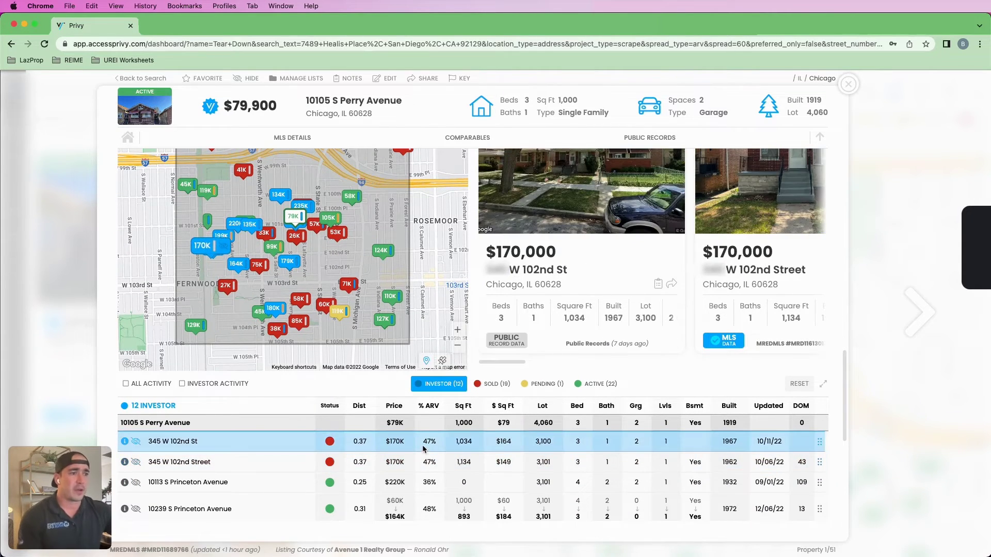
{"action": "left_click", "coordinate": [492, 289]}
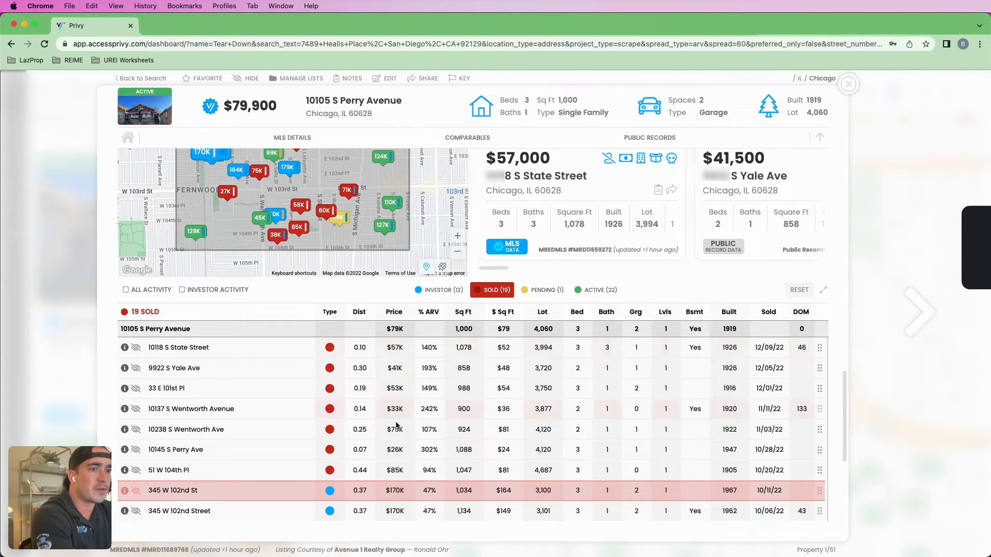
- Sort the sold comps by Sq Ft, largest first, then return to the top of the listing
{"action": "scroll", "coordinate": [516, 330], "scroll_direction": "down", "scroll_amount": 2}
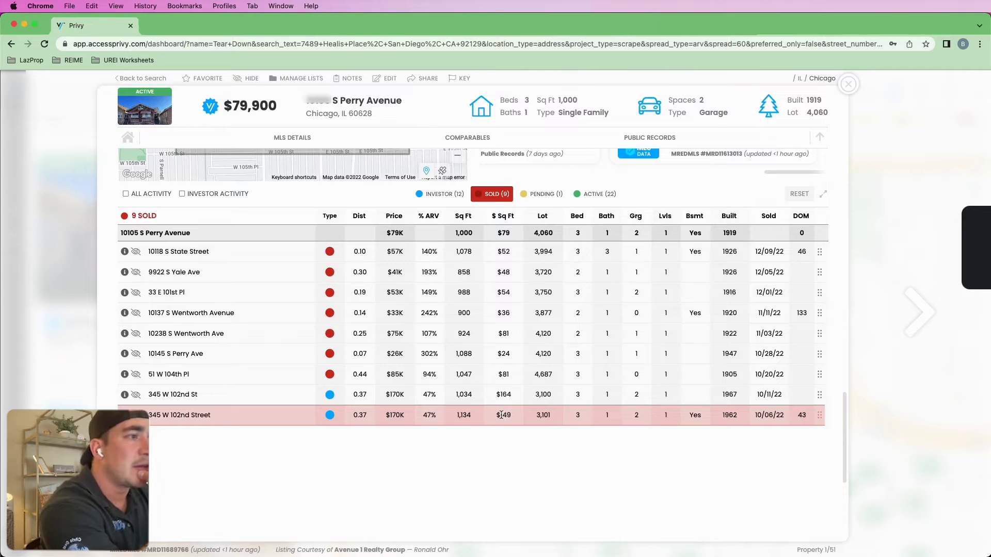
{"action": "left_click", "coordinate": [465, 217]}
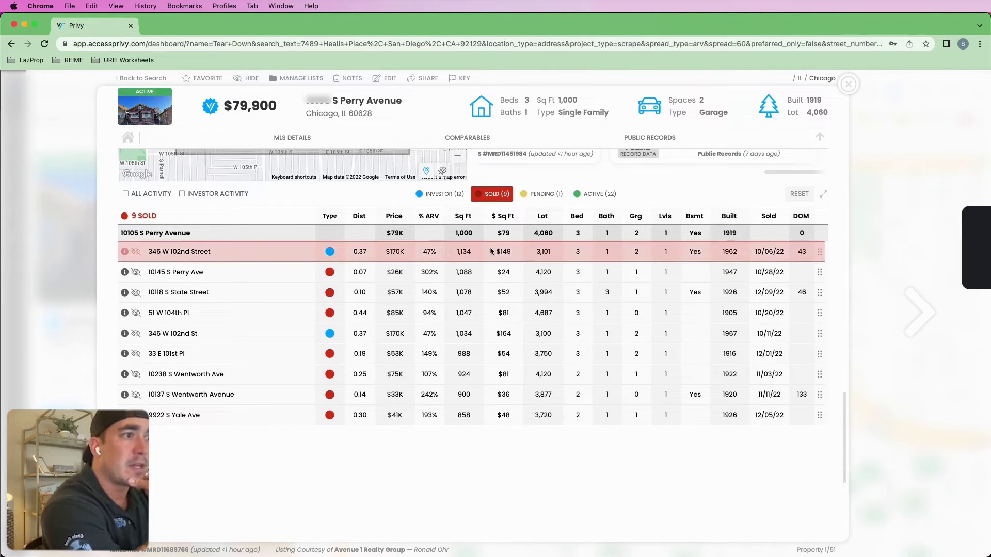
{"action": "scroll", "coordinate": [490, 247], "scroll_direction": "up", "scroll_amount": 10}
{"action": "scroll", "coordinate": [508, 368], "scroll_direction": "up", "scroll_amount": 3}
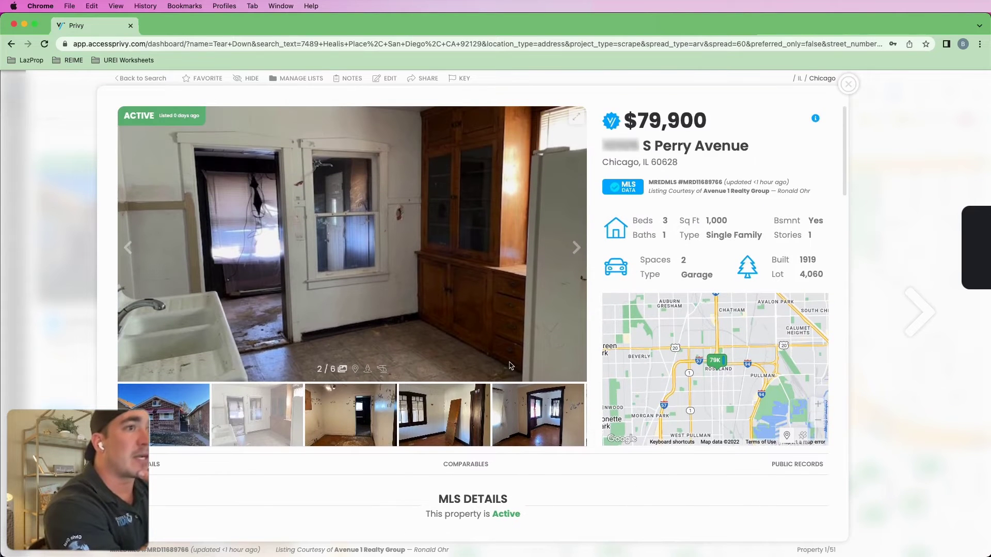
- Select the $170,000 W 102nd Street row so its card leads the sold comparables
{"action": "left_click_drag", "start_coordinate": [812, 194], "coordinate": [779, 194]}
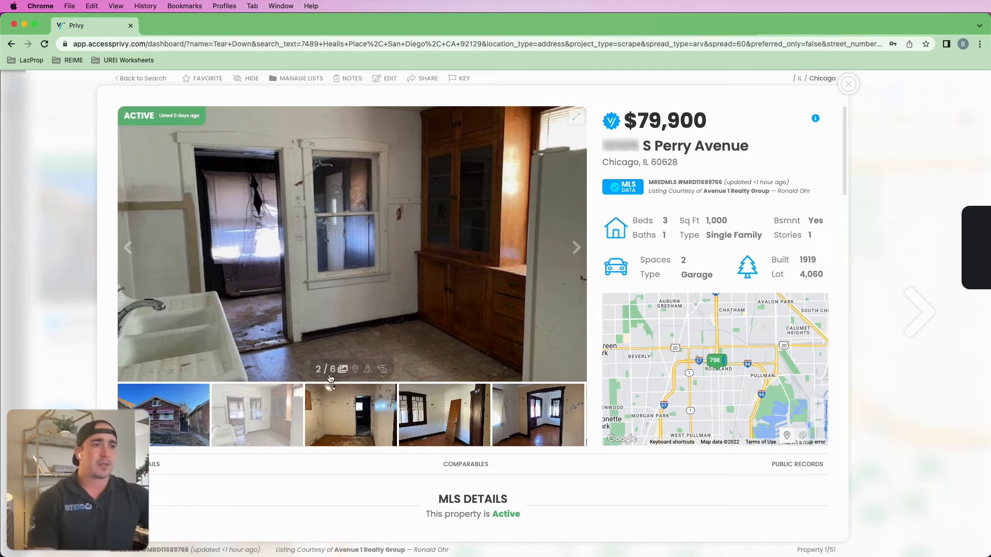
{"action": "scroll", "coordinate": [342, 382], "scroll_direction": "down", "scroll_amount": 2}
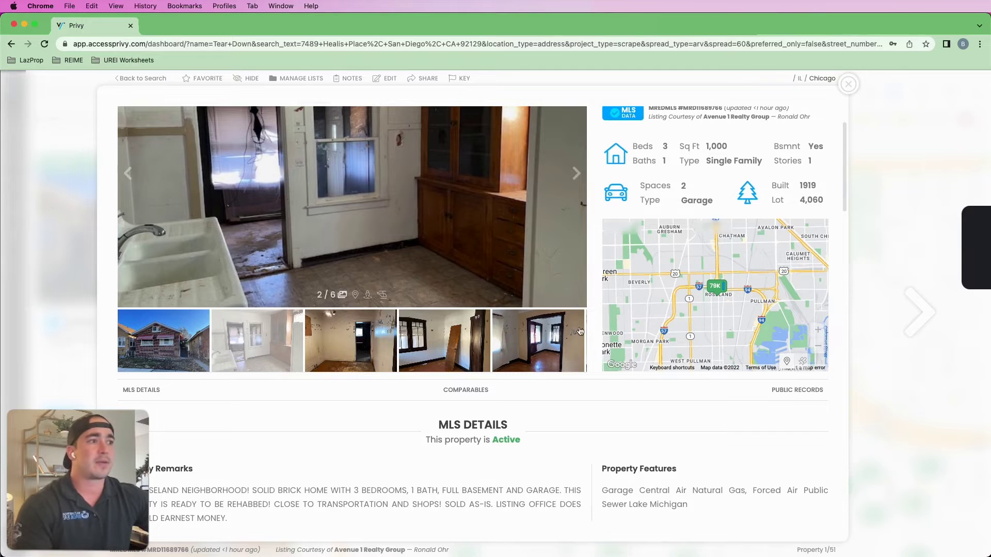
{"action": "scroll", "coordinate": [579, 331], "scroll_direction": "down", "scroll_amount": 15}
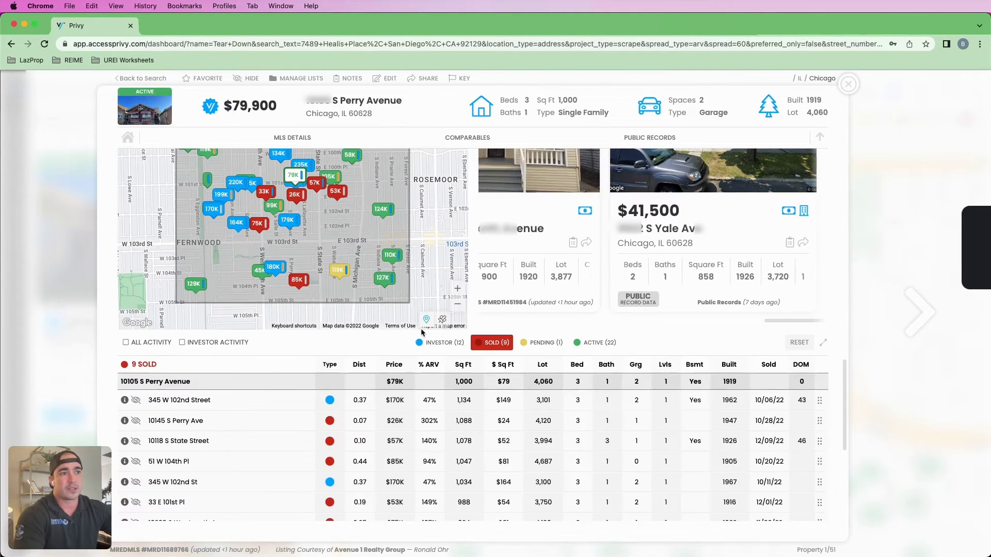
{"action": "left_click_drag", "start_coordinate": [154, 400], "coordinate": [172, 401]}
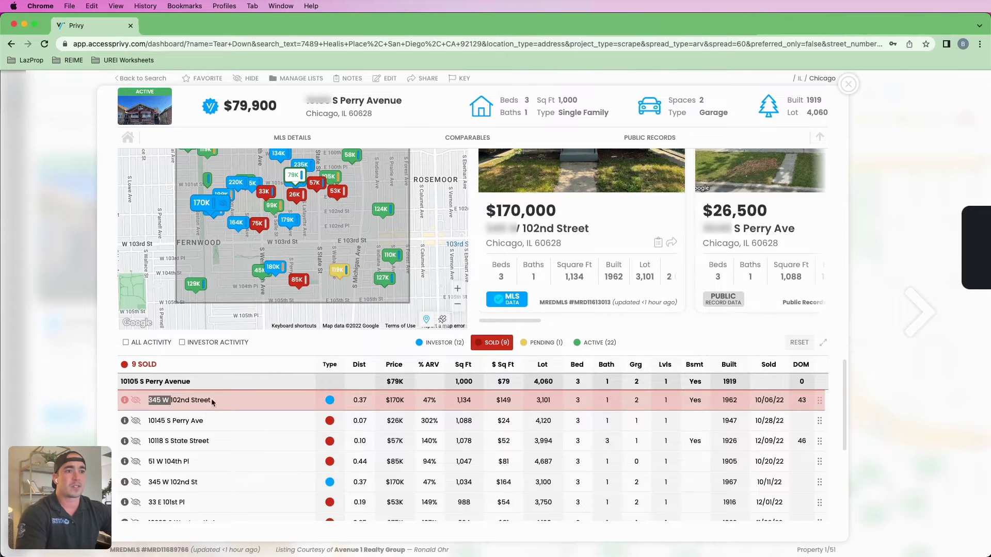
{"action": "scroll", "coordinate": [200, 411], "scroll_direction": "up", "scroll_amount": 5}
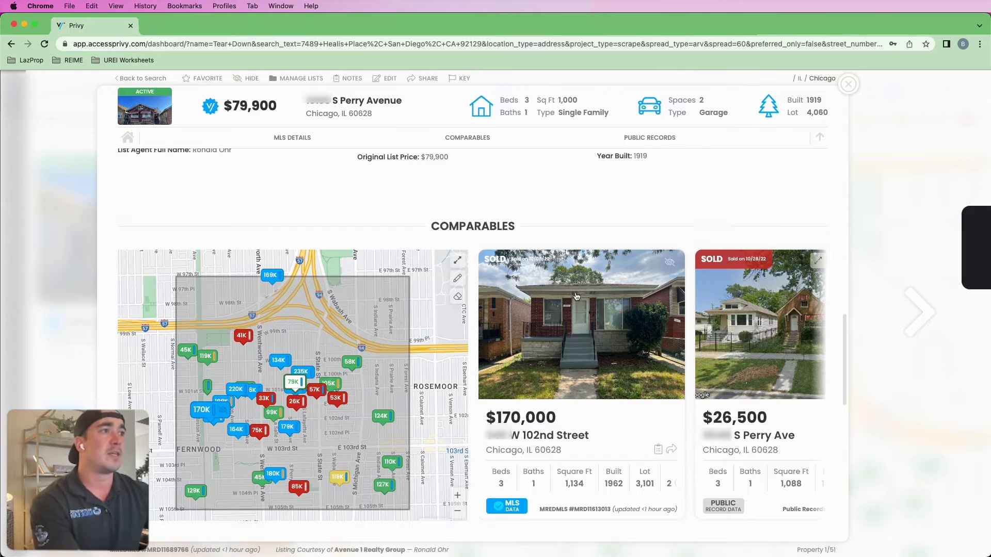
{"action": "scroll", "coordinate": [566, 370], "scroll_direction": "down", "scroll_amount": 10}
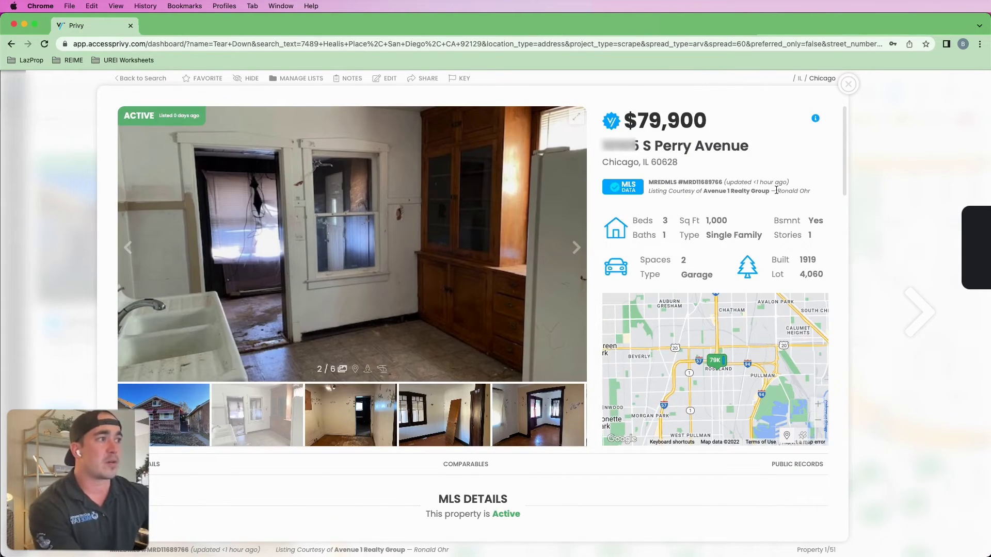
- Close the listing and pan and zoom the map around the 79K S Perry Avenue pin
{"action": "left_click", "coordinate": [818, 200]}
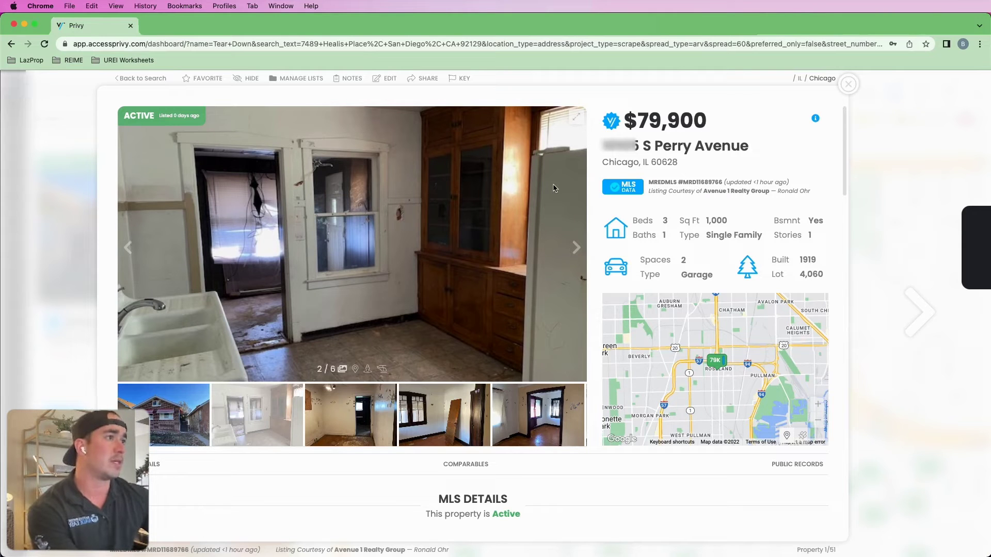
{"action": "left_click", "coordinate": [848, 84]}
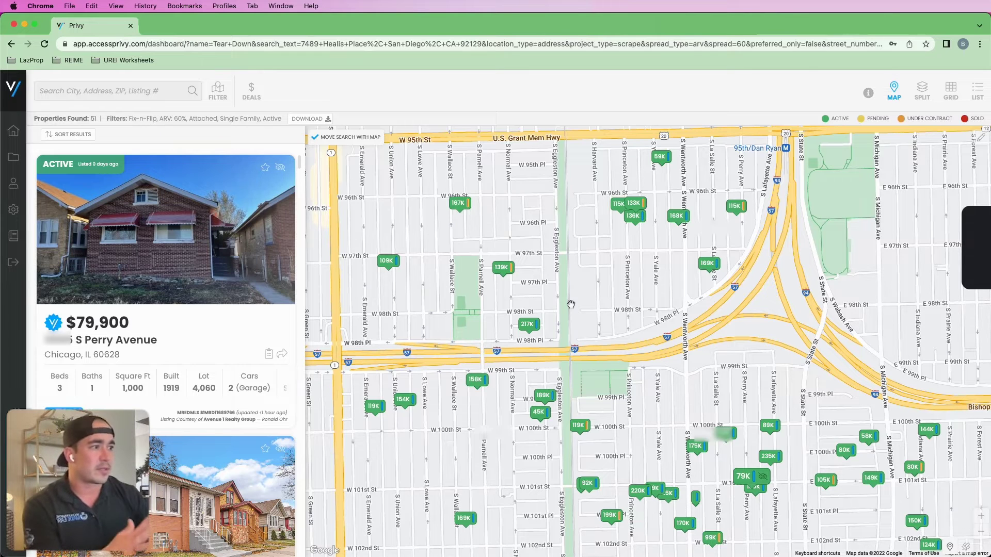
{"action": "left_click_drag", "start_coordinate": [786, 414], "coordinate": [689, 341]}
{"action": "scroll", "coordinate": [663, 396], "scroll_direction": "up", "scroll_amount": 2}
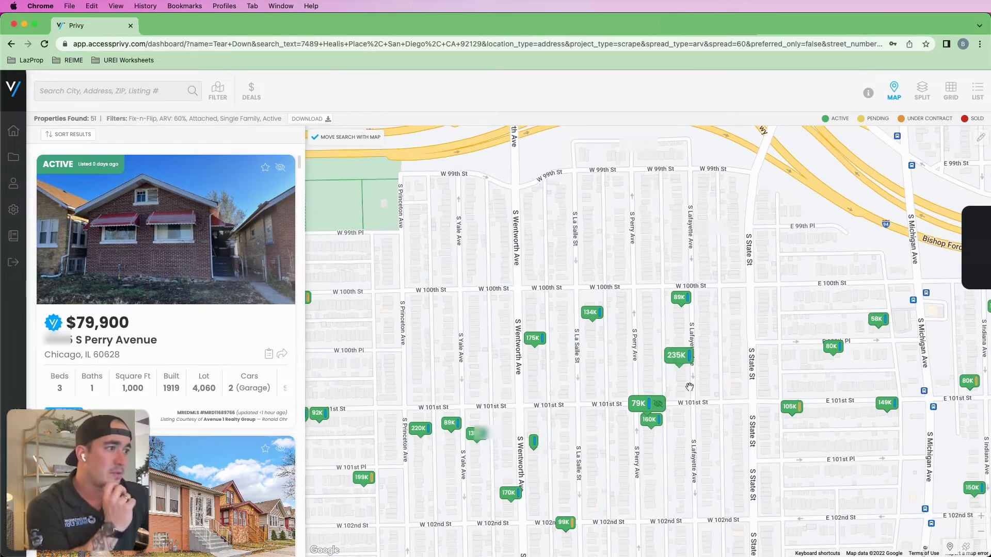
- Preview the 235K S Lafayette Avenue and 160K S Perry Avenue listings, including kitchen and dining photos
{"action": "left_click", "coordinate": [679, 359]}
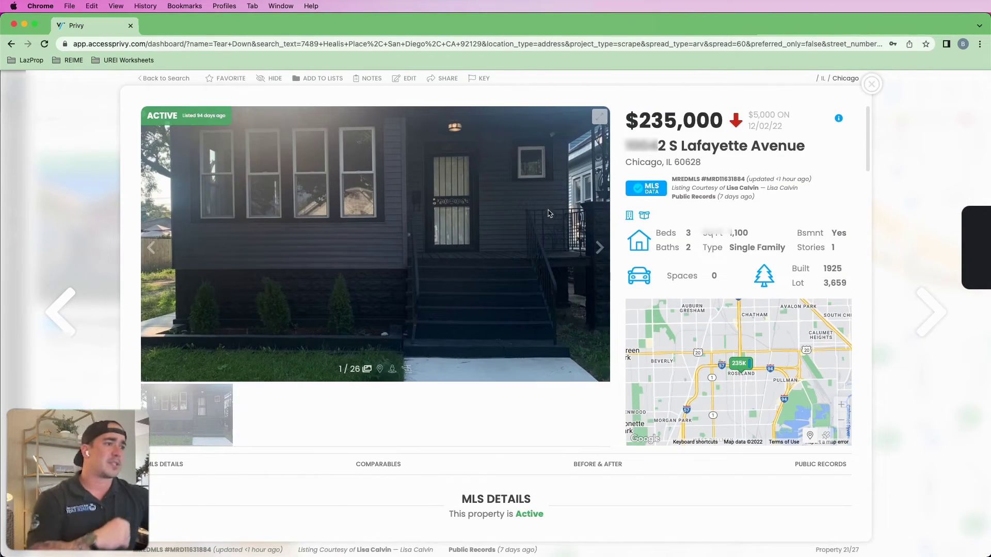
{"action": "left_click", "coordinate": [872, 84]}
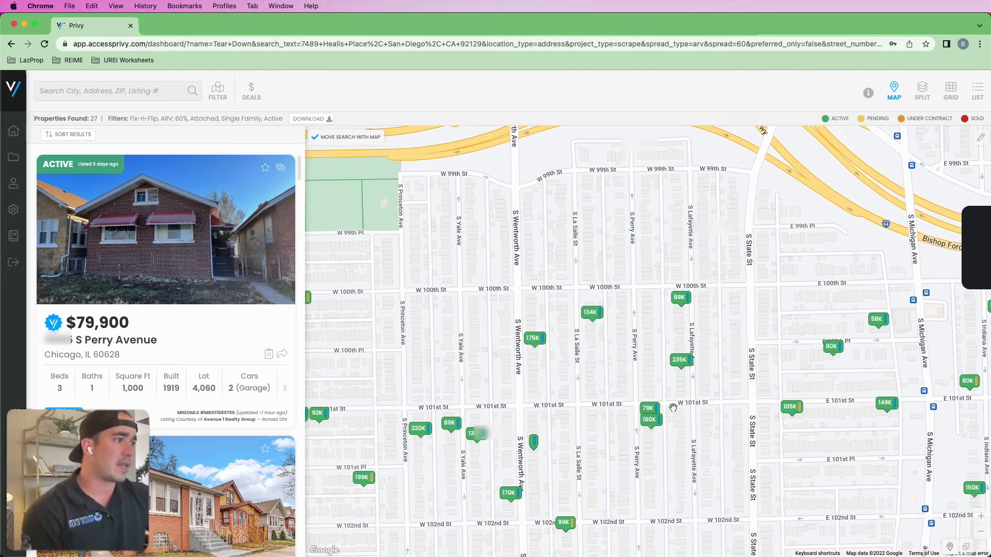
{"action": "left_click", "coordinate": [652, 419]}
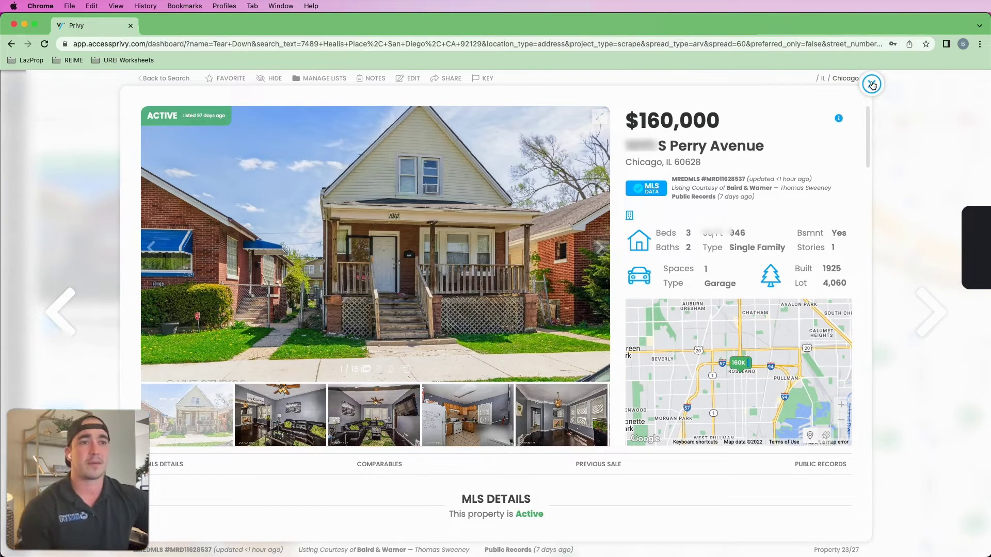
{"action": "left_click", "coordinate": [478, 413]}
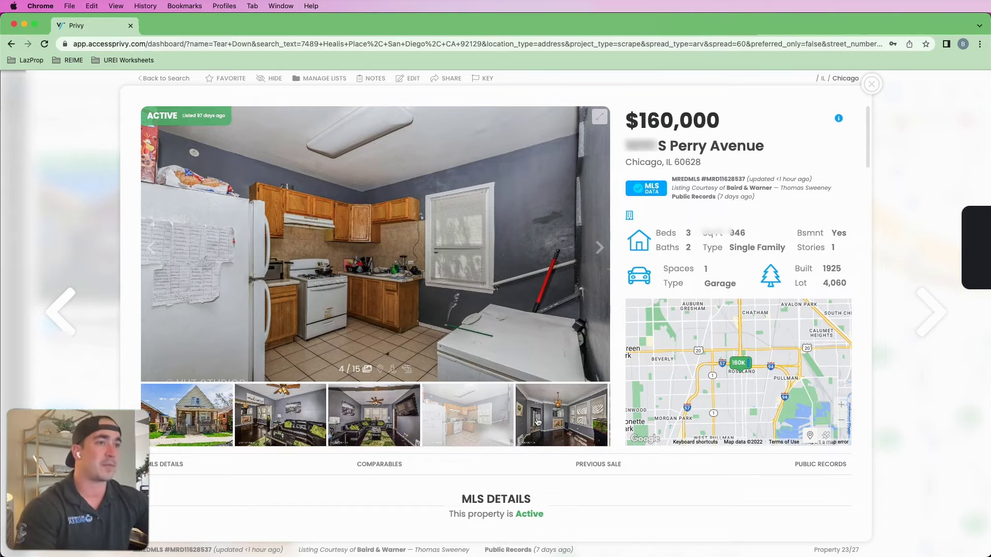
{"action": "left_click", "coordinate": [535, 421]}
{"action": "left_click", "coordinate": [871, 84]}
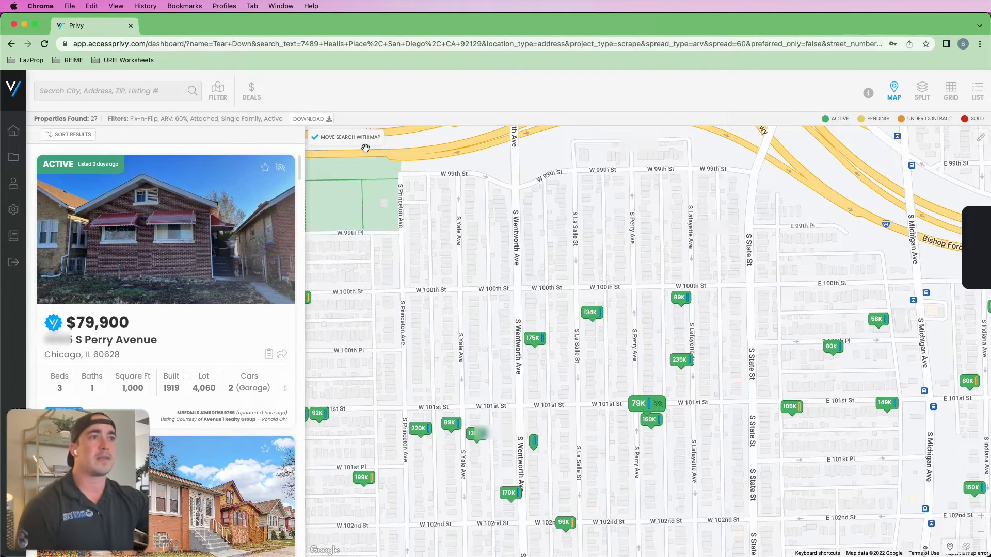
- Show recently sold Fix 'N Flip deals and review the sold S Perry Avenue flip's details
{"action": "left_click", "coordinate": [250, 93]}
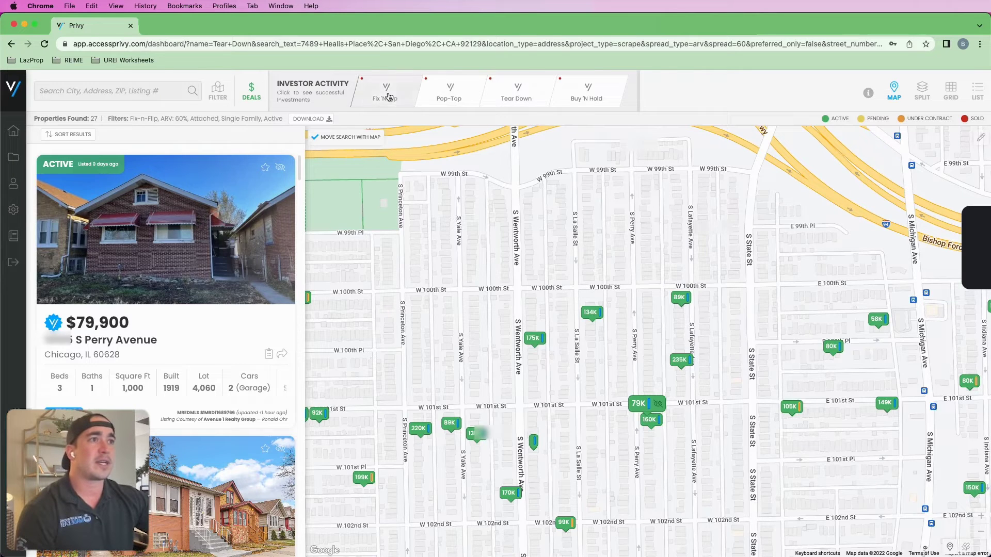
{"action": "left_click", "coordinate": [388, 96]}
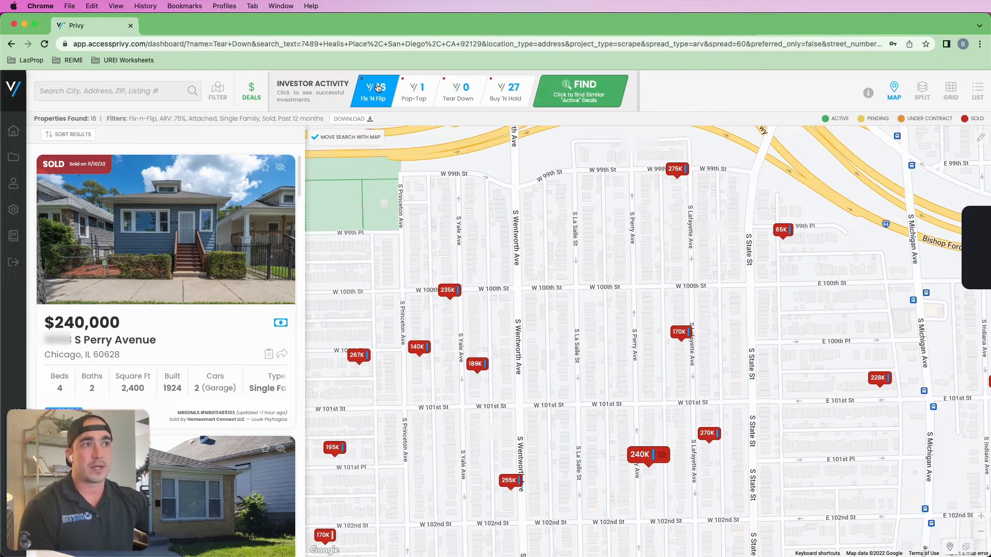
{"action": "left_click", "coordinate": [189, 264]}
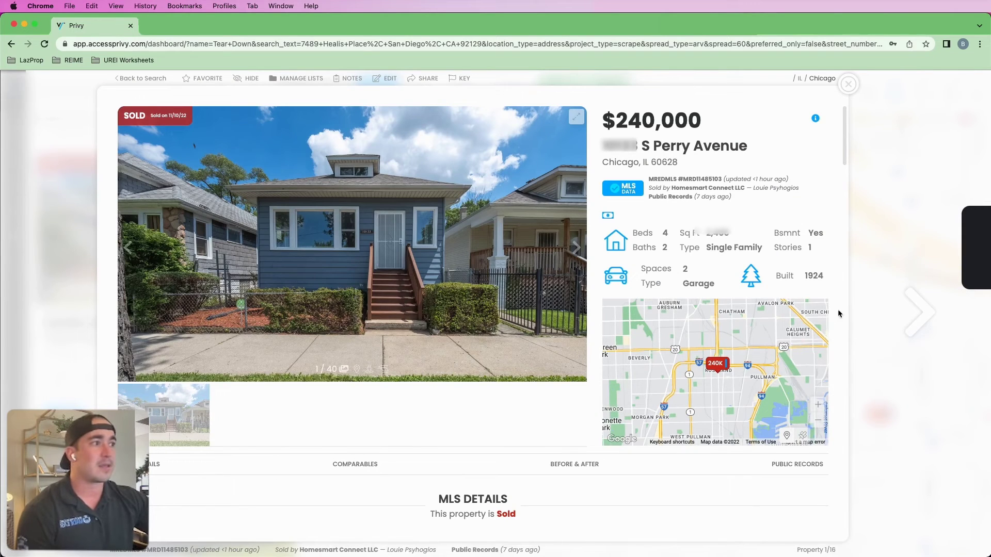
{"action": "left_click_drag", "start_coordinate": [673, 188], "coordinate": [745, 189]}
{"action": "left_click_drag", "start_coordinate": [745, 189], "coordinate": [671, 191]}
{"action": "left_click", "coordinate": [671, 191]}
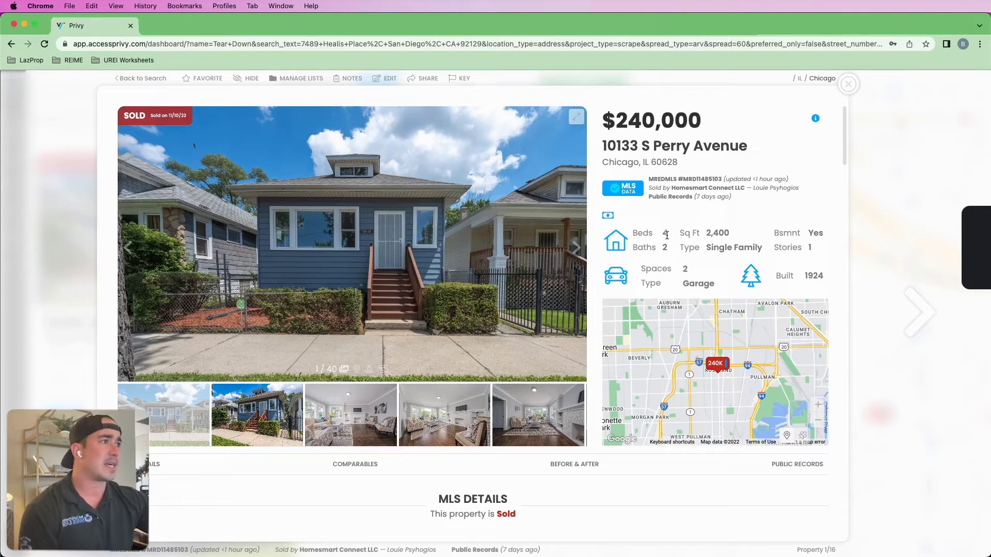
{"action": "key", "text": "Right"}
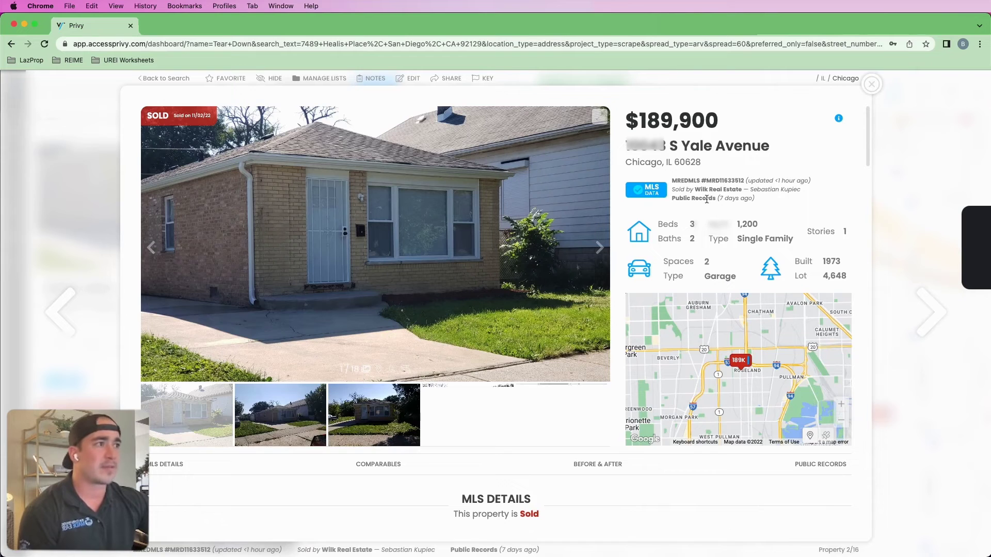
- Close the S Yale Avenue listing and open the $65,000 sold house on 99th Place
{"action": "key", "text": "Escape"}
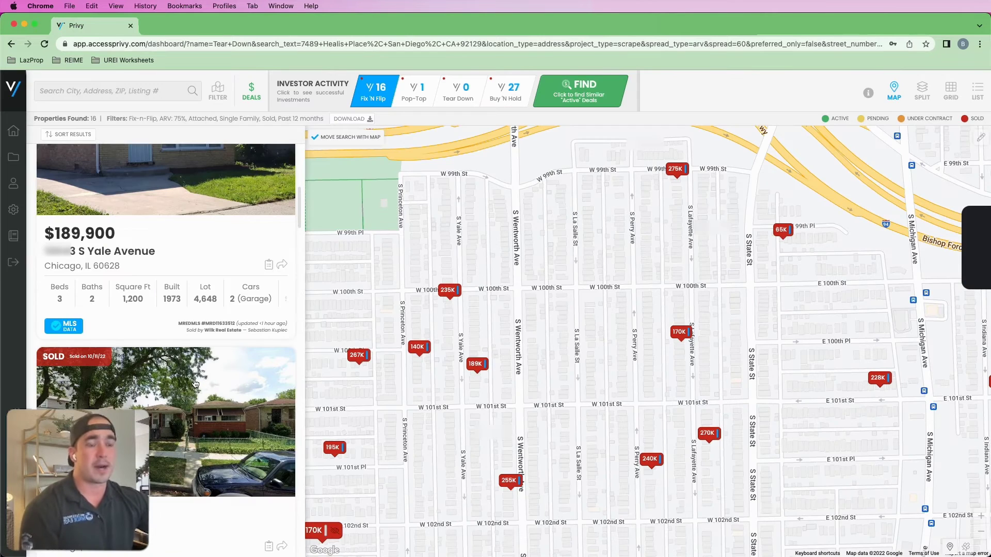
{"action": "scroll", "coordinate": [197, 383], "scroll_direction": "down", "scroll_amount": 6}
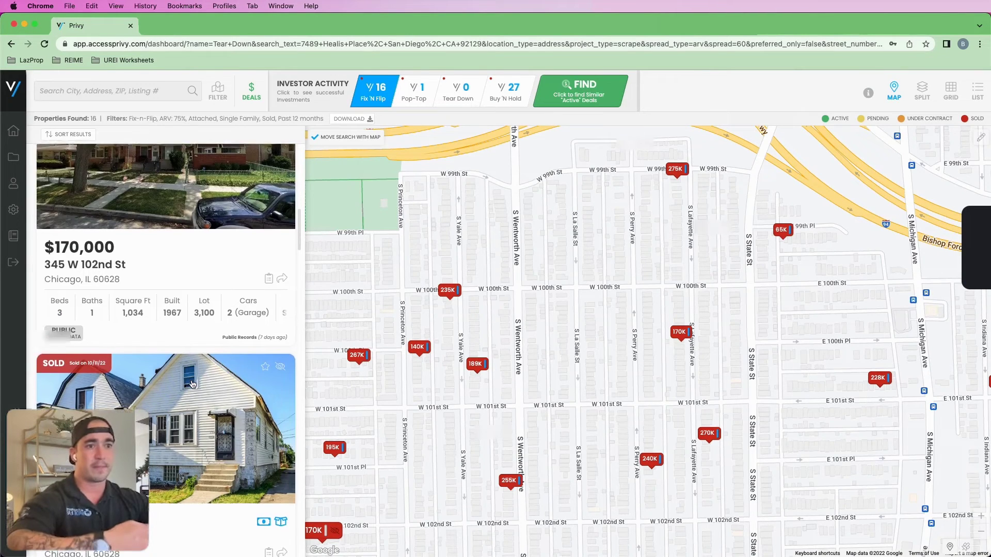
{"action": "left_click", "coordinate": [193, 383]}
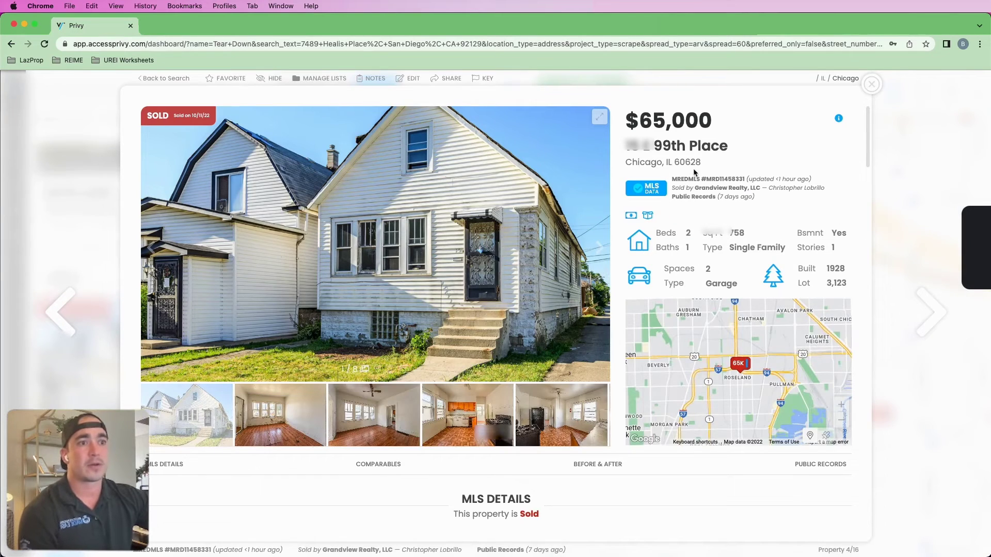
{"action": "left_click_drag", "start_coordinate": [700, 190], "coordinate": [732, 189]}
{"action": "left_click", "coordinate": [764, 190]}
{"action": "left_click", "coordinate": [729, 189]}
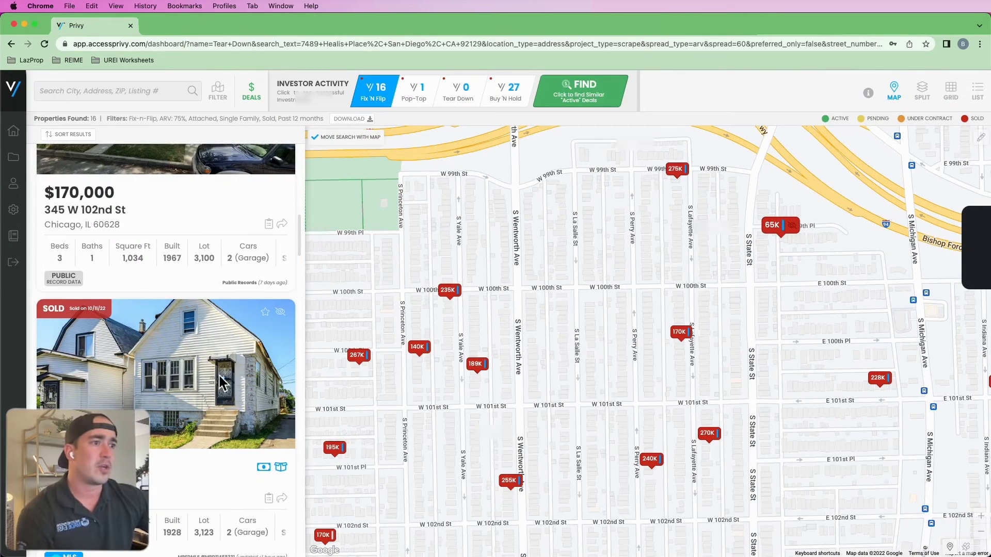
{"action": "scroll", "coordinate": [219, 376], "scroll_direction": "down", "scroll_amount": 1}
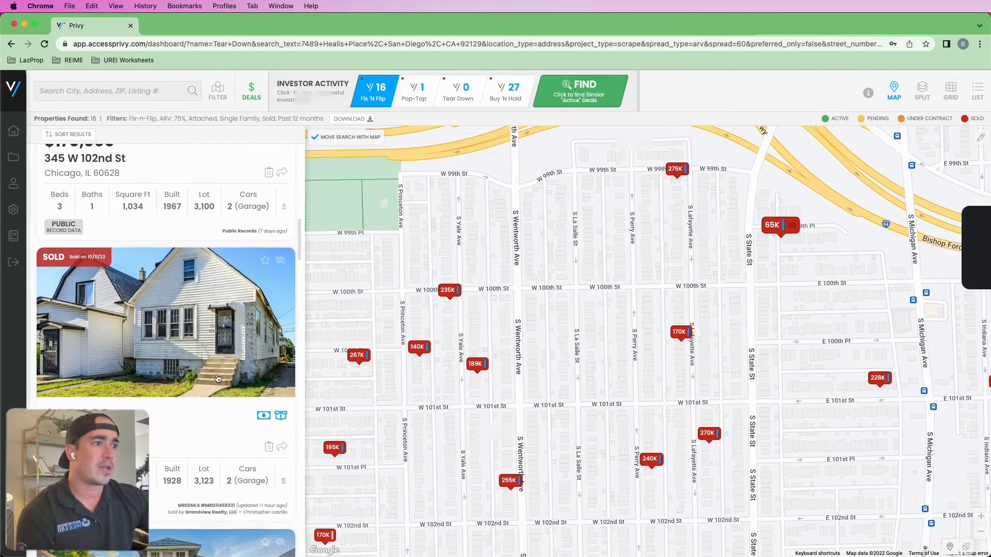
- Reopen the $65,000 99th Place listing and locate its $45,000 sale in the property history
{"action": "left_click", "coordinate": [219, 376]}
{"action": "scroll", "coordinate": [555, 334], "scroll_direction": "down", "scroll_amount": 10}
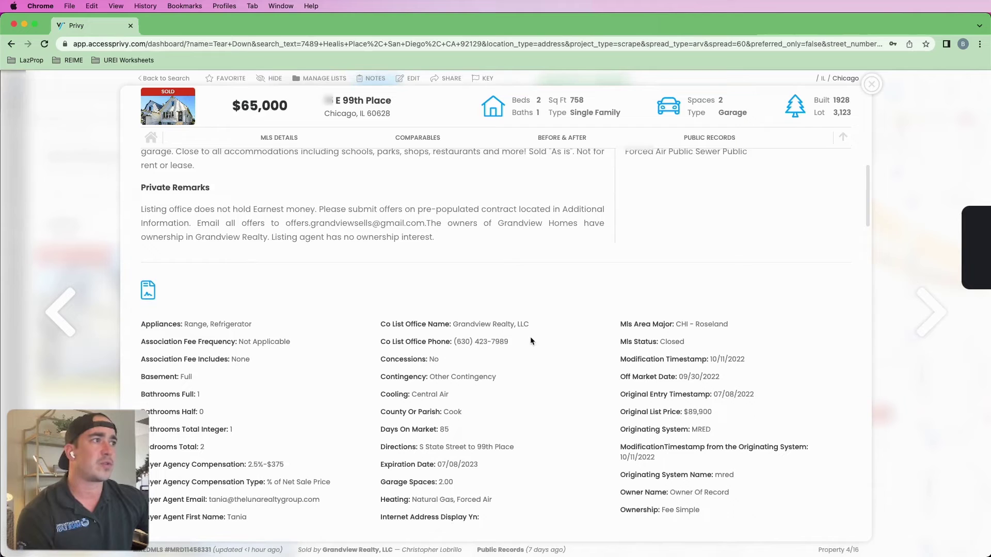
{"action": "scroll", "coordinate": [449, 392], "scroll_direction": "down", "scroll_amount": 15}
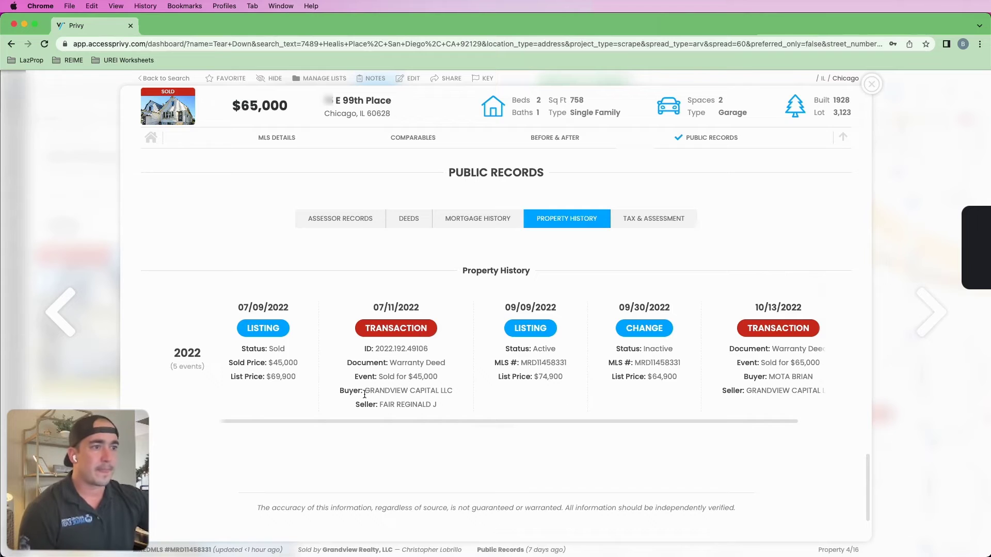
{"action": "mouse_move", "coordinate": [443, 377]}
{"action": "left_mouse_down"}
{"action": "mouse_move", "coordinate": [376, 377]}
{"action": "mouse_move", "coordinate": [430, 377]}
{"action": "left_mouse_up"}
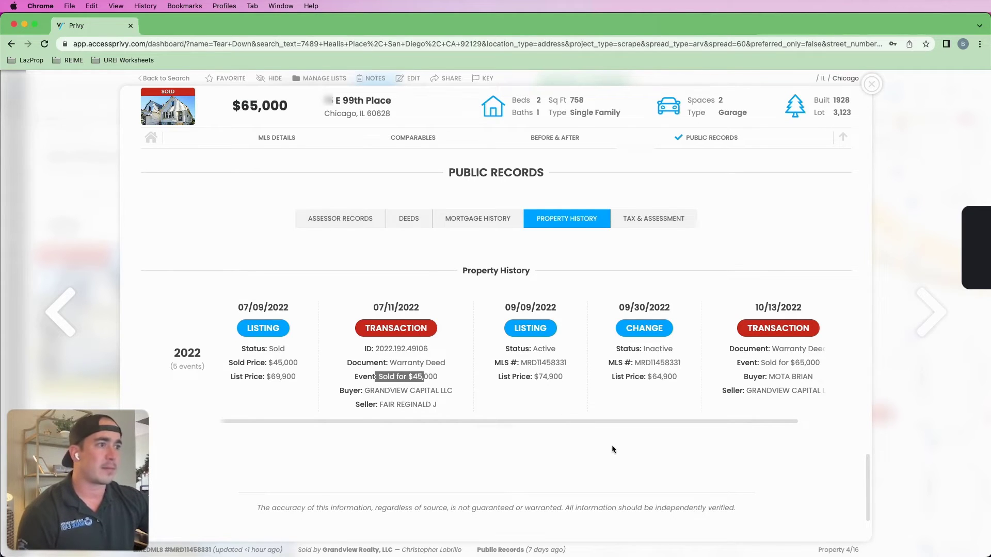
{"action": "left_click_drag", "start_coordinate": [367, 393], "coordinate": [481, 395]}
{"action": "left_click", "coordinate": [481, 396]}
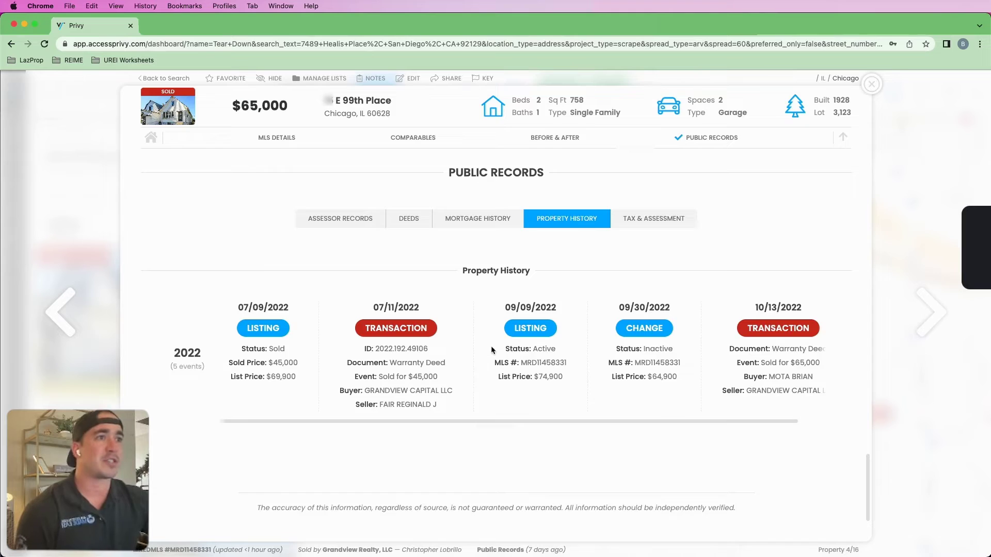
- Look at the interior photos and note the listing brokerage name
{"action": "scroll", "coordinate": [494, 347], "scroll_direction": "up", "scroll_amount": 15}
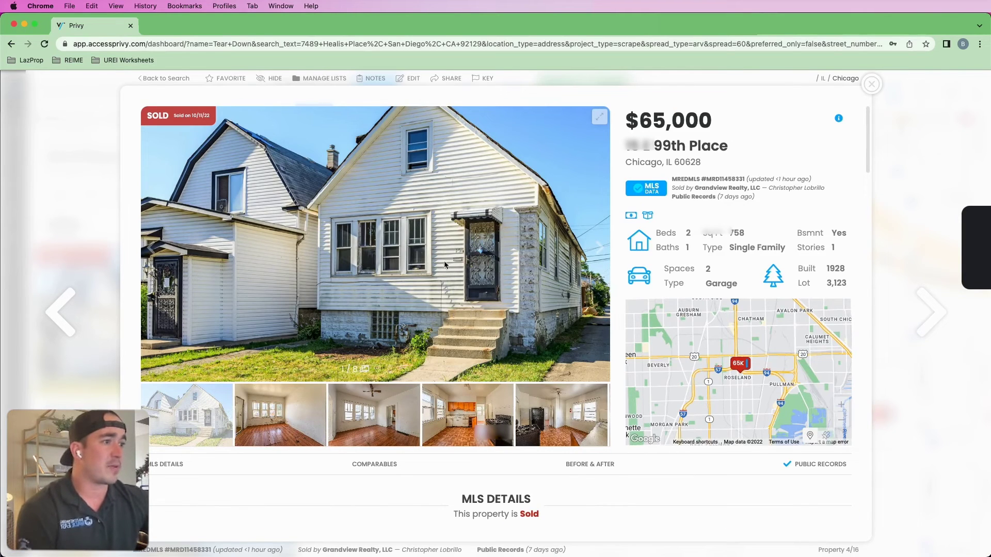
{"action": "left_click", "coordinate": [384, 411]}
{"action": "scroll", "coordinate": [469, 338], "scroll_direction": "down", "scroll_amount": 15}
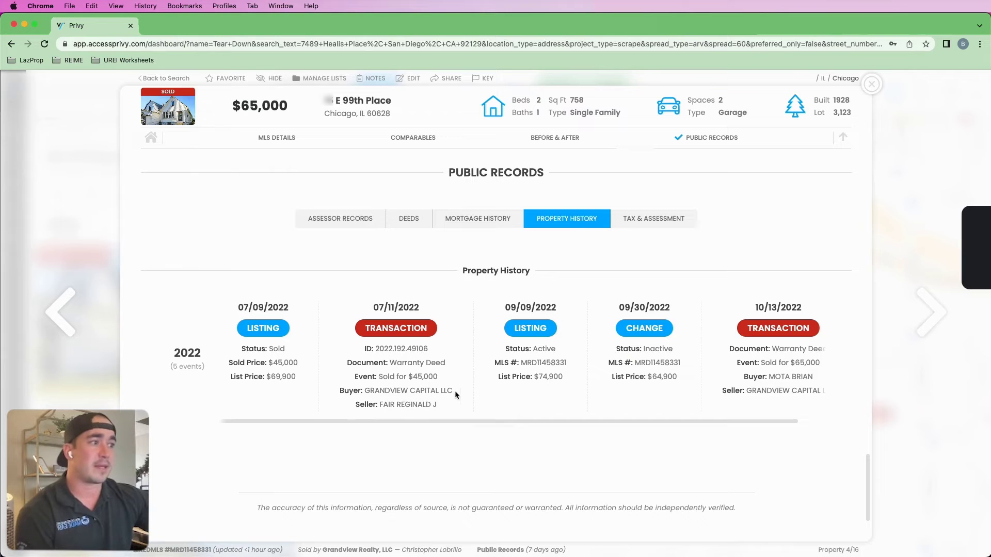
{"action": "scroll", "coordinate": [613, 390], "scroll_direction": "up", "scroll_amount": 15}
{"action": "mouse_move", "coordinate": [696, 186]}
{"action": "left_mouse_down"}
{"action": "mouse_move", "coordinate": [755, 183]}
{"action": "mouse_move", "coordinate": [694, 187]}
{"action": "left_mouse_up"}
{"action": "left_click", "coordinate": [756, 189]}
{"action": "left_click", "coordinate": [693, 189]}
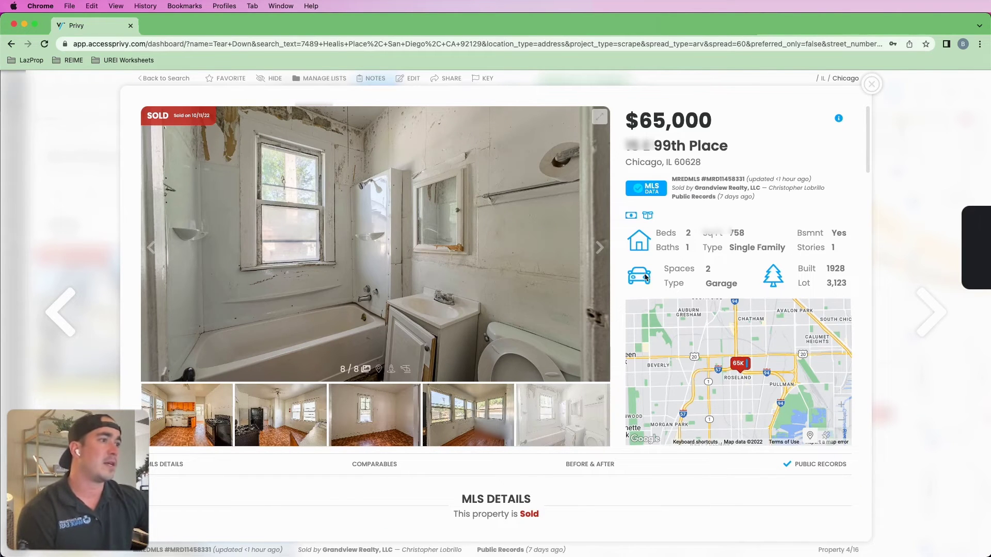
- Point out buyer GRANDVIEW CAPITAL LLC in the history, then close the 99th Place details
{"action": "scroll", "coordinate": [422, 422], "scroll_direction": "down", "scroll_amount": 20}
{"action": "scroll", "coordinate": [438, 438], "scroll_direction": "down", "scroll_amount": 10}
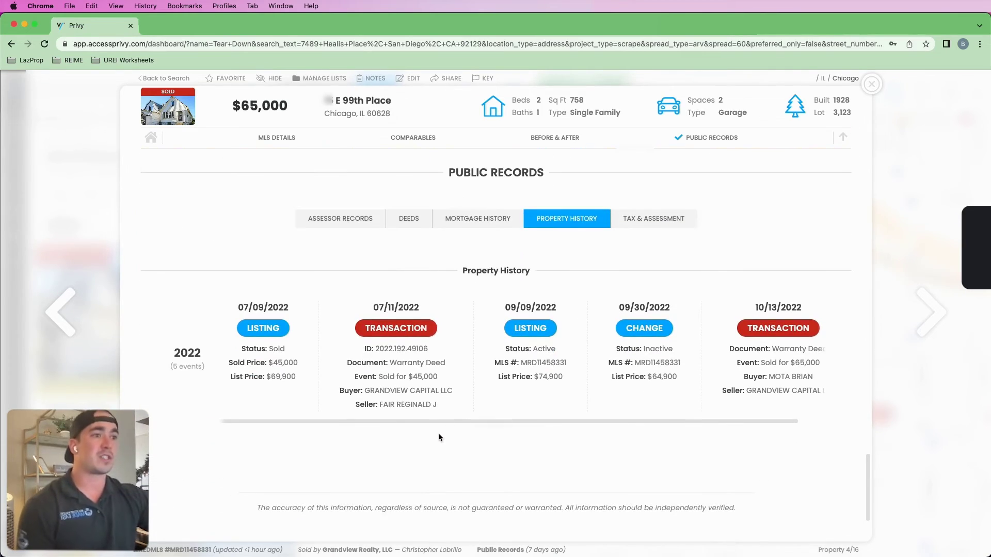
{"action": "double_click", "coordinate": [376, 391]}
{"action": "left_click", "coordinate": [493, 393]}
{"action": "left_click_drag", "start_coordinate": [454, 391], "coordinate": [365, 391]}
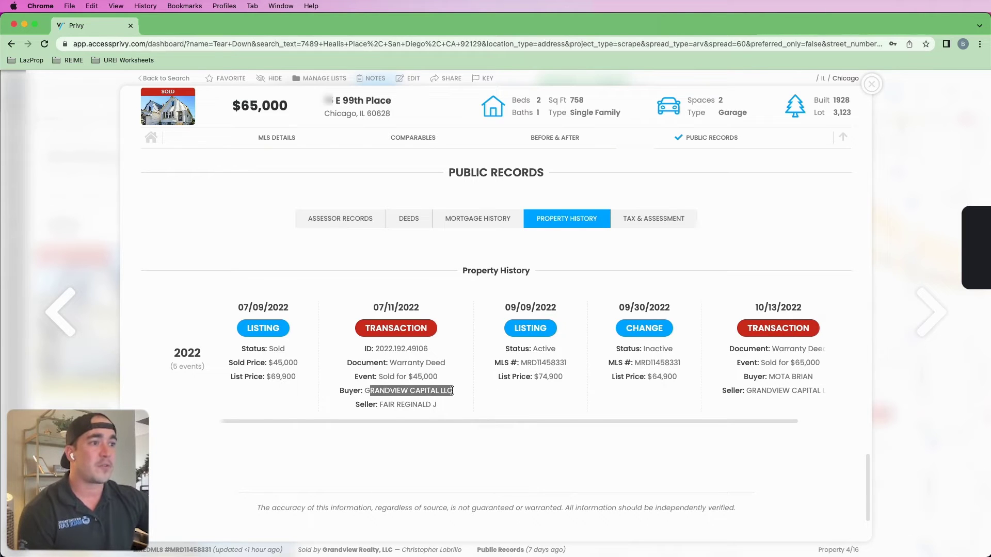
{"action": "left_click", "coordinate": [460, 394]}
{"action": "left_click_drag", "start_coordinate": [453, 392], "coordinate": [356, 398]}
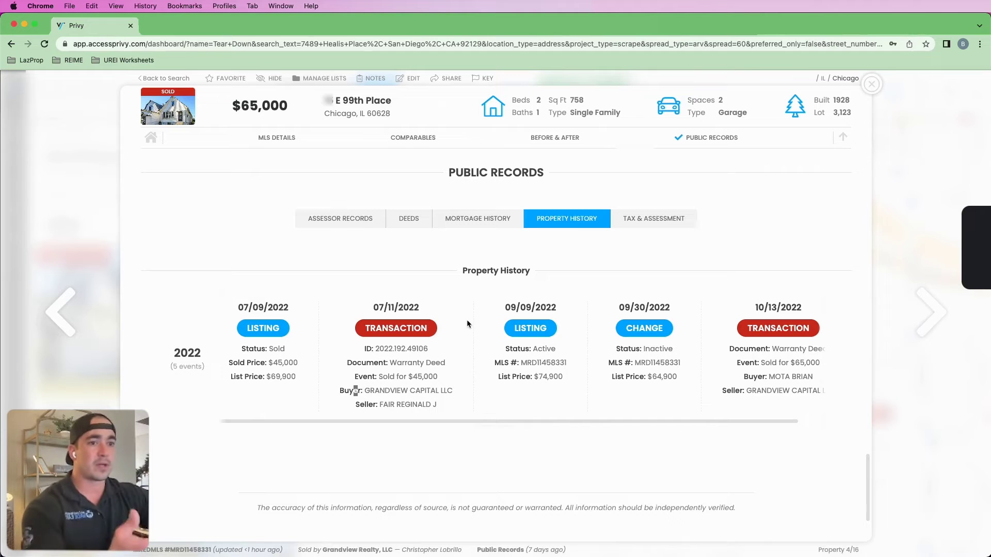
{"action": "left_click", "coordinate": [872, 84]}
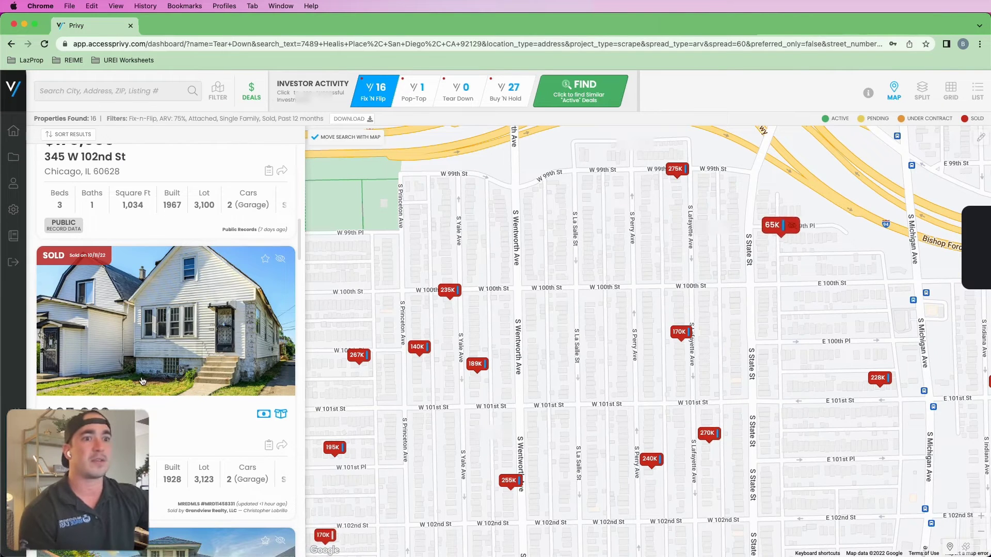
- Open the $170,000 S Lafayette Avenue listing's Public Records property history
{"action": "scroll", "coordinate": [143, 381], "scroll_direction": "down", "scroll_amount": 5}
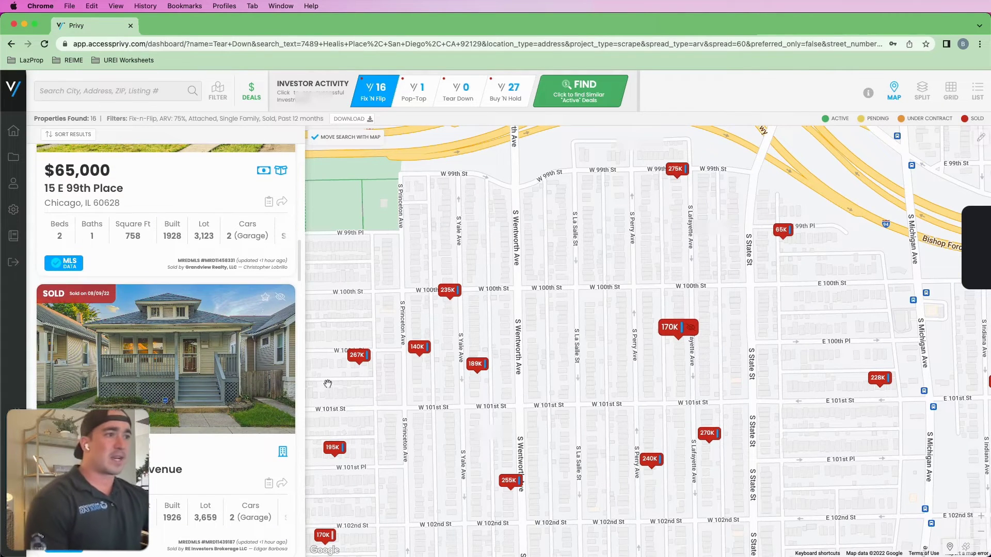
{"action": "left_click", "coordinate": [232, 358]}
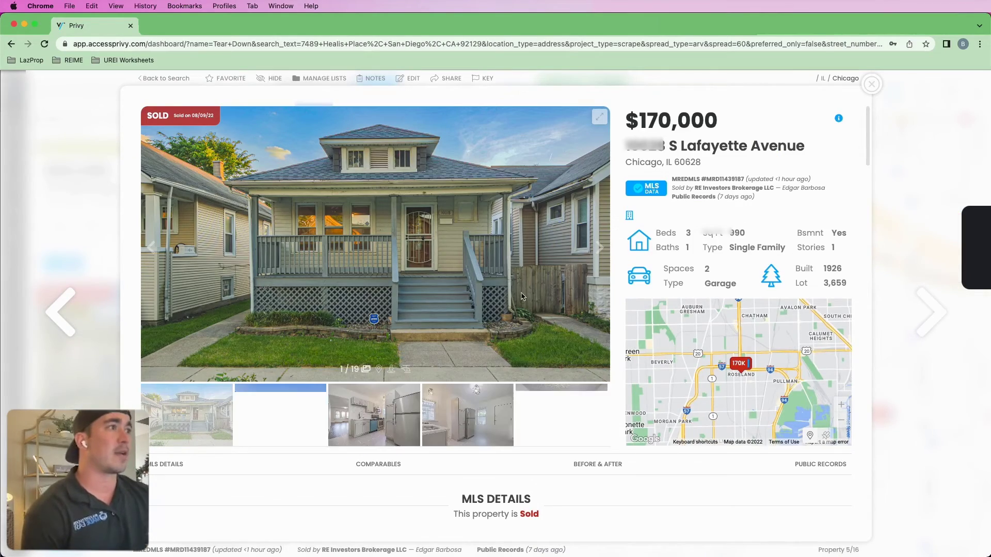
{"action": "scroll", "coordinate": [595, 414], "scroll_direction": "down", "scroll_amount": 3}
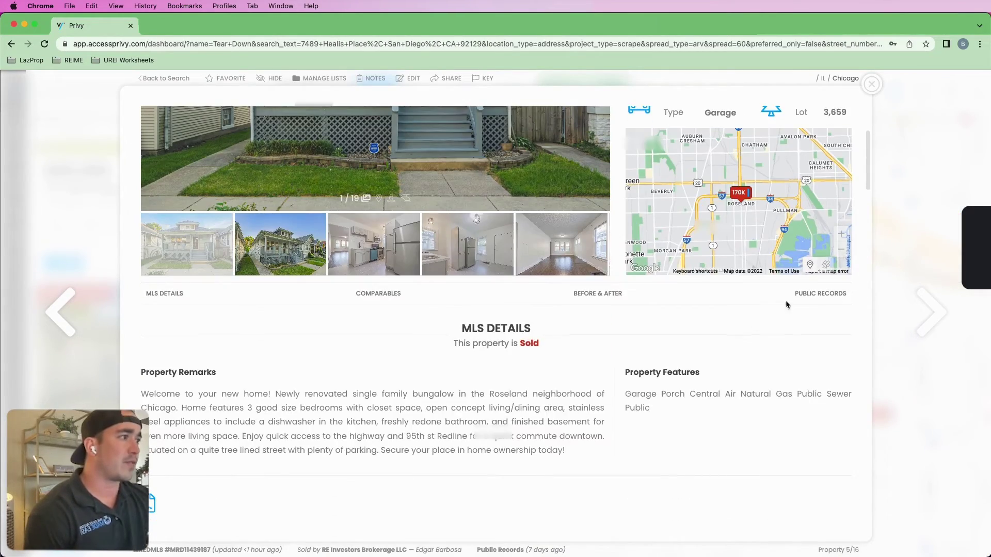
{"action": "left_click", "coordinate": [820, 293]}
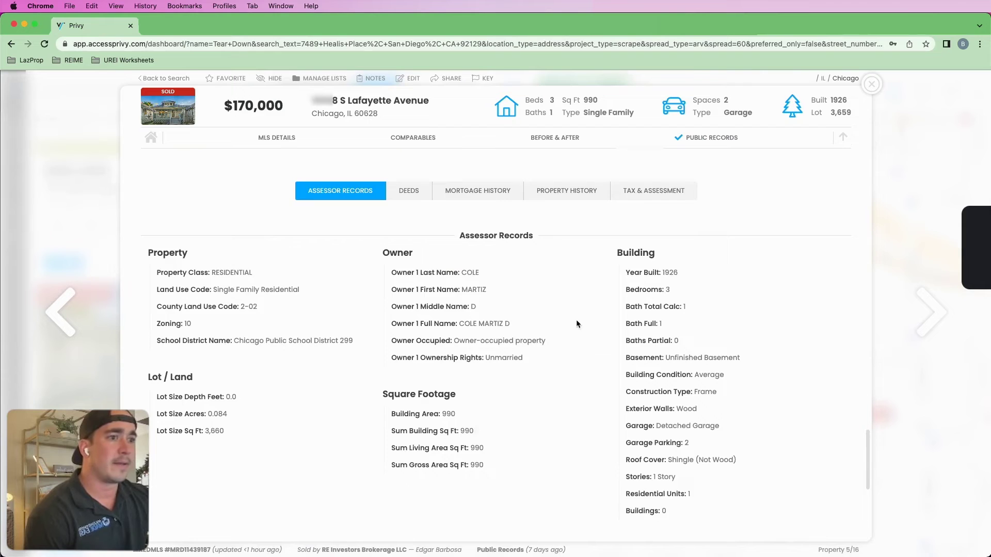
{"action": "scroll", "coordinate": [599, 314], "scroll_direction": "down", "scroll_amount": 2}
{"action": "scroll", "coordinate": [583, 262], "scroll_direction": "up", "scroll_amount": 2}
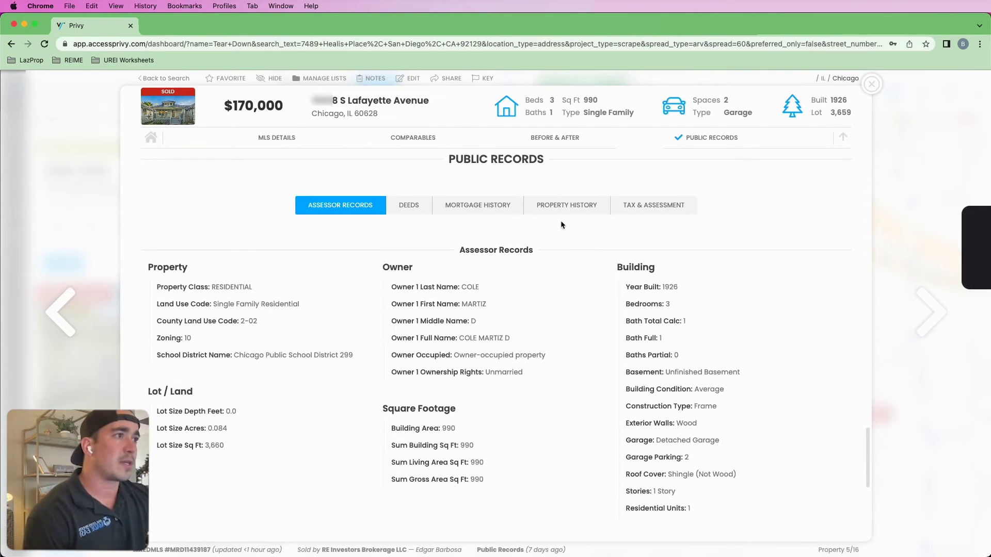
{"action": "left_click", "coordinate": [566, 206]}
- Select buyer KIMBALL CAPITAL LLC and search it on Google
{"action": "mouse_move", "coordinate": [278, 391]}
{"action": "left_mouse_down"}
{"action": "mouse_move", "coordinate": [344, 394]}
{"action": "mouse_move", "coordinate": [278, 392]}
{"action": "left_mouse_up"}
{"action": "left_click", "coordinate": [352, 396]}
{"action": "left_click", "coordinate": [302, 393]}
{"action": "left_click", "coordinate": [288, 389]}
{"action": "mouse_move", "coordinate": [362, 395]}
{"action": "left_mouse_down"}
{"action": "mouse_move", "coordinate": [287, 390]}
{"action": "mouse_move", "coordinate": [356, 396]}
{"action": "left_mouse_up"}
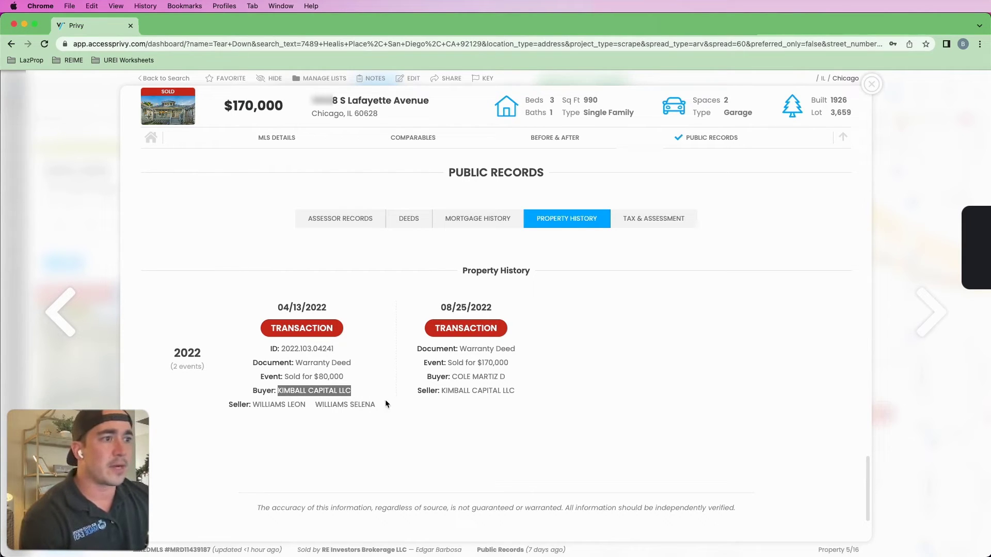
{"action": "right_click", "coordinate": [345, 390]}
{"action": "left_click", "coordinate": [410, 438]}
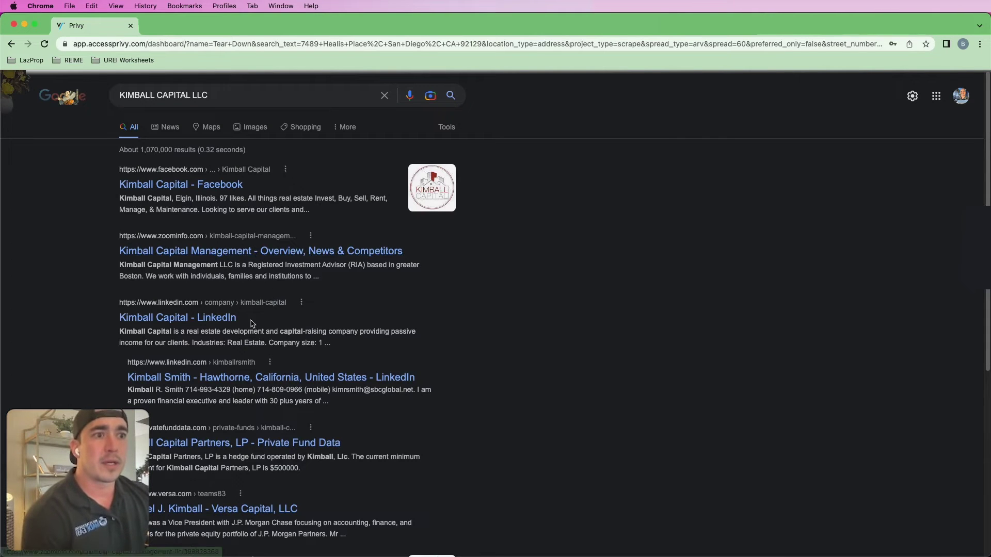
{"action": "scroll", "coordinate": [278, 331], "scroll_direction": "down", "scroll_amount": 5}
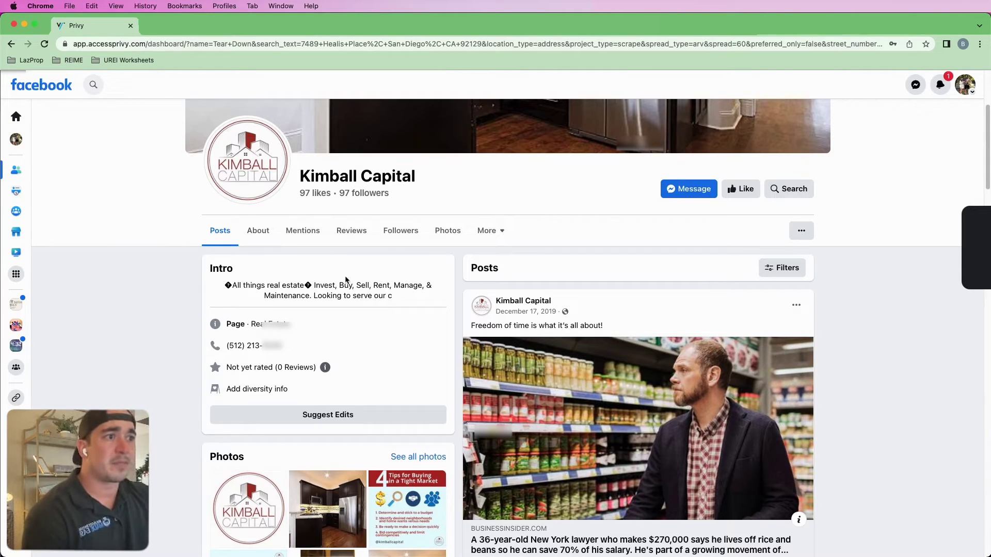
- Highlight the phone number in the Kimball Capital Facebook page's Intro section
{"action": "scroll", "coordinate": [289, 299], "scroll_direction": "down", "scroll_amount": 1}
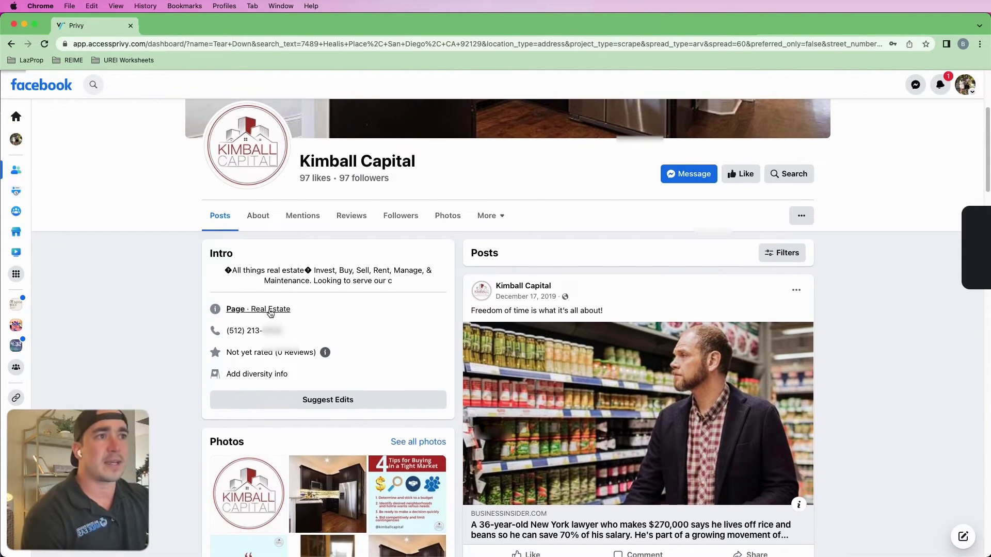
{"action": "left_click_drag", "start_coordinate": [282, 331], "coordinate": [237, 329]}
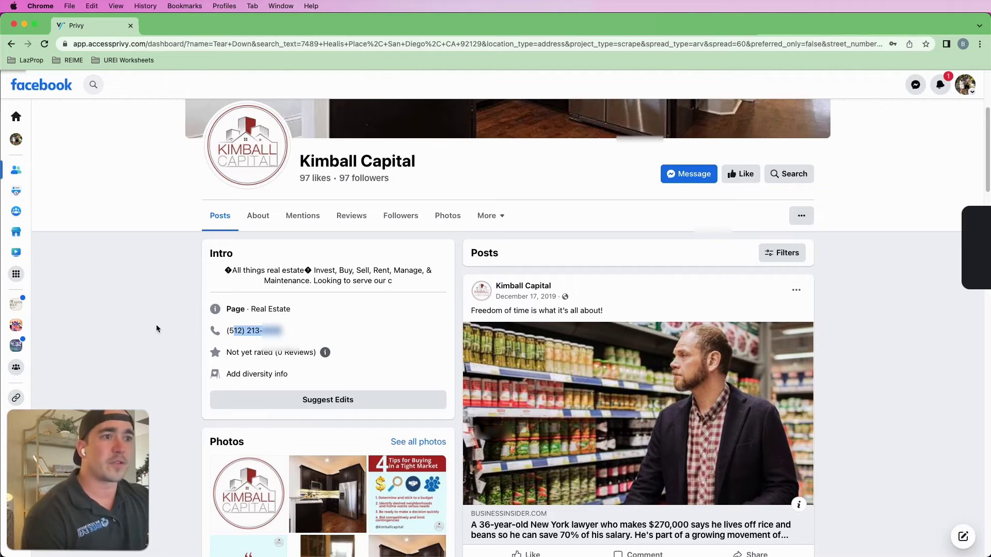
{"action": "left_click", "coordinate": [233, 333]}
{"action": "left_click_drag", "start_coordinate": [232, 331], "coordinate": [294, 333]}
{"action": "left_click", "coordinate": [295, 336]}
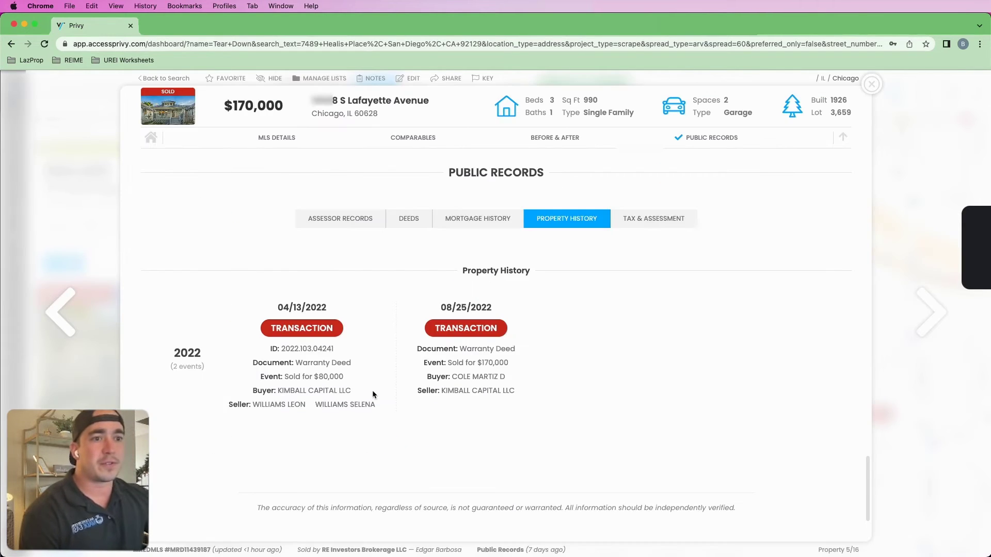
- Highlight the KIMBALL CAPITAL LLC buyer line of the $80,000 sale
{"action": "left_click_drag", "start_coordinate": [353, 391], "coordinate": [278, 391]}
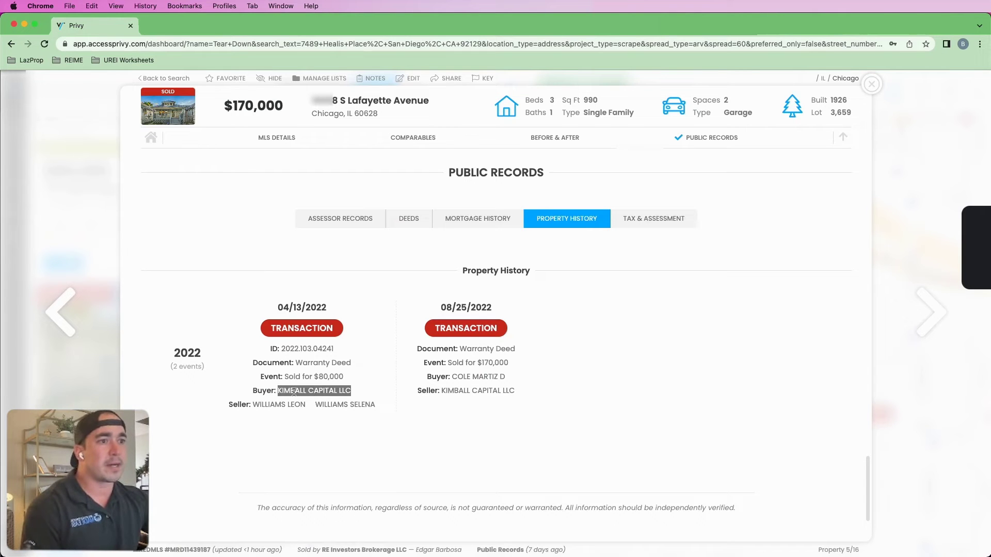
{"action": "left_click", "coordinate": [362, 390]}
{"action": "triple_click", "coordinate": [316, 390]}
{"action": "left_click", "coordinate": [316, 388]}
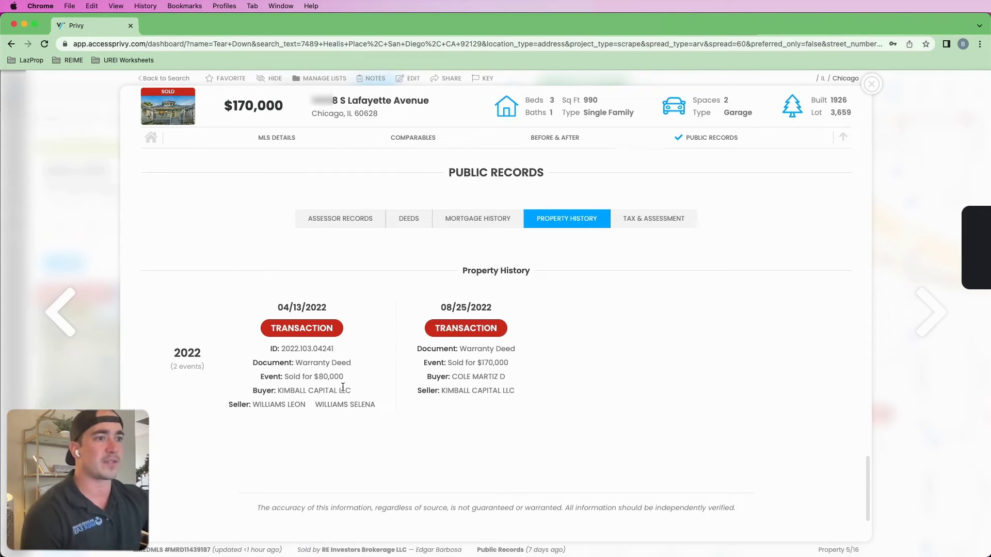
- Highlight the $170,000 sale price and the second sale's buyer name
{"action": "scroll", "coordinate": [401, 395], "scroll_direction": "up", "scroll_amount": 15}
{"action": "scroll", "coordinate": [477, 402], "scroll_direction": "down", "scroll_amount": 15}
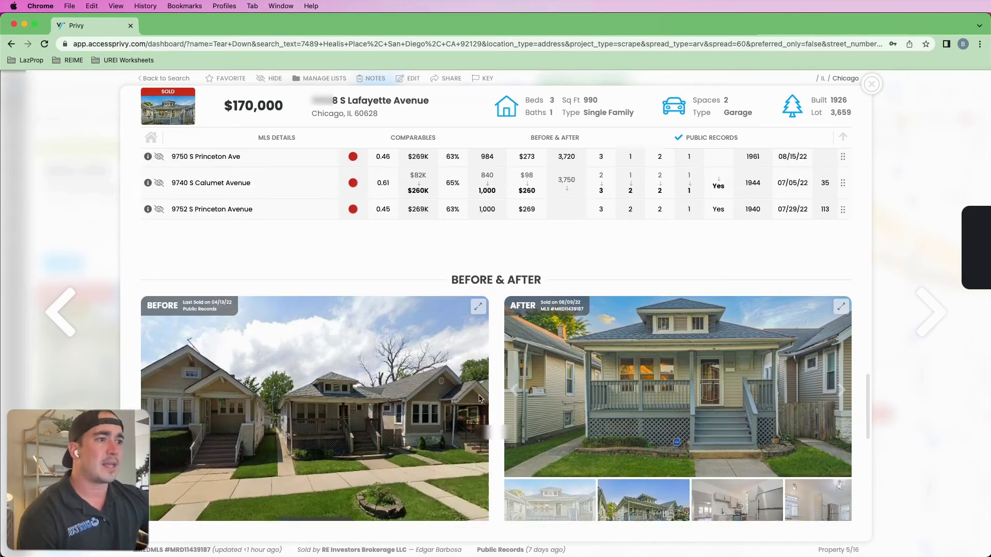
{"action": "scroll", "coordinate": [555, 357], "scroll_direction": "down", "scroll_amount": 3}
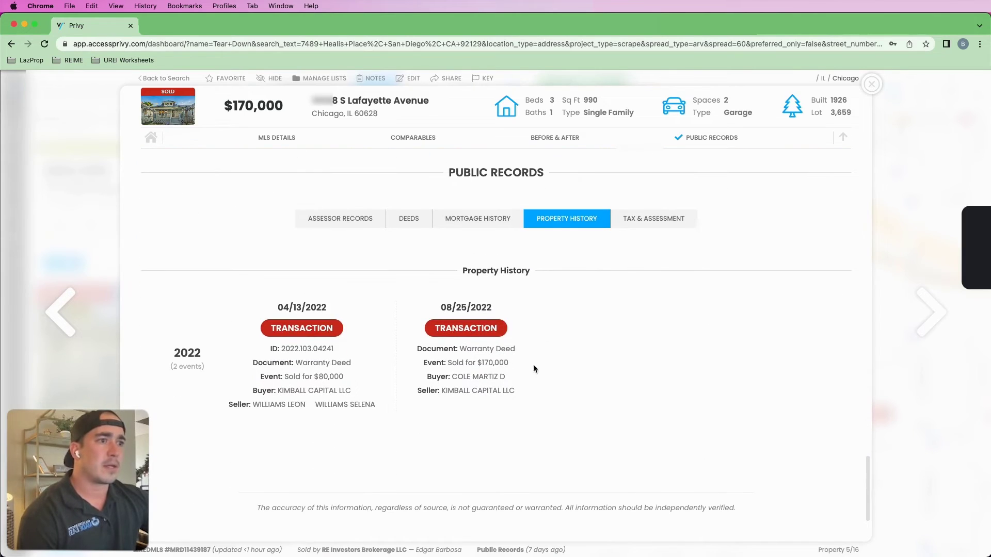
{"action": "left_click", "coordinate": [382, 376]}
{"action": "double_click", "coordinate": [501, 362]}
{"action": "left_click", "coordinate": [488, 366]}
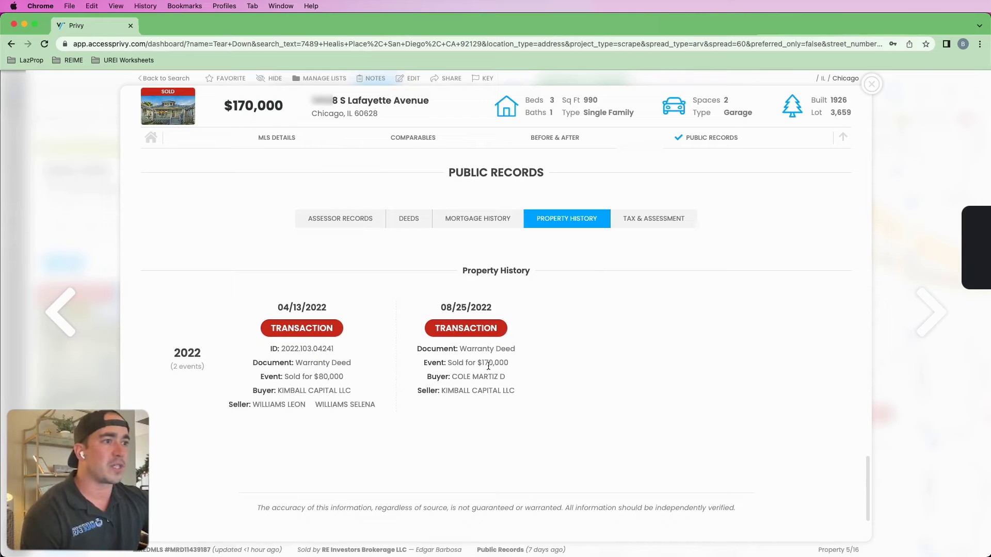
{"action": "left_click_drag", "start_coordinate": [509, 375], "coordinate": [472, 374]}
{"action": "left_click", "coordinate": [512, 388]}
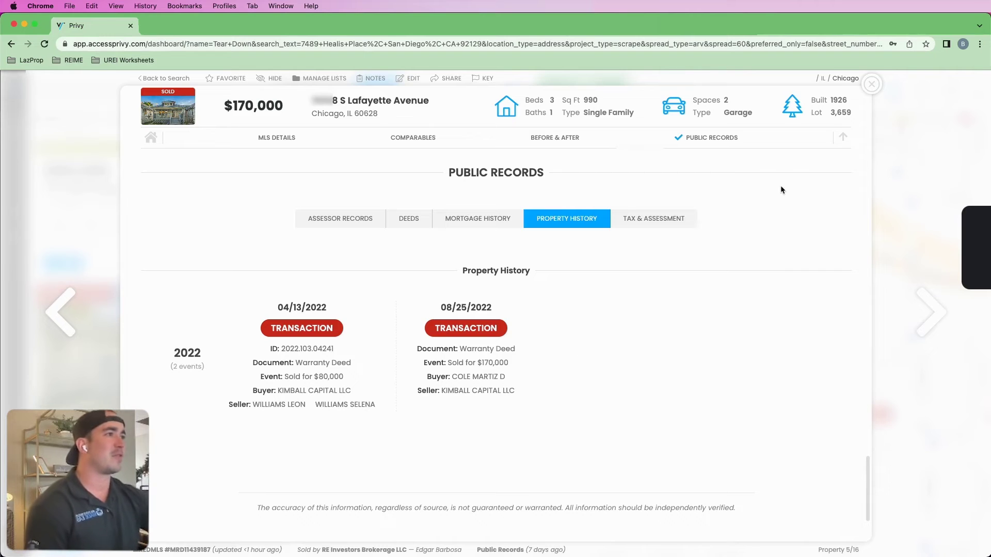
- Switch from the $170,000 listing to the $275,000 S Lafayette Avenue listing's property history
{"action": "left_click", "coordinate": [872, 83]}
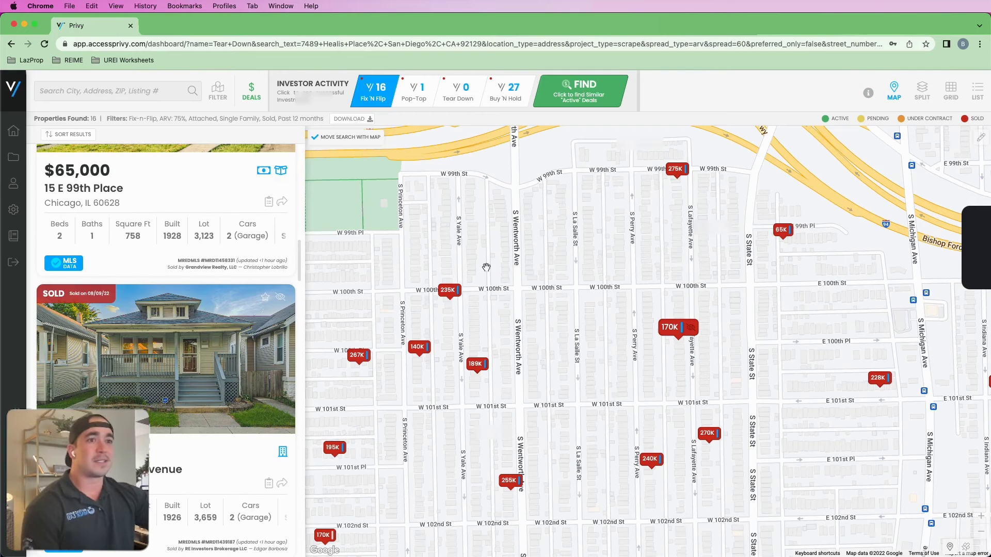
{"action": "scroll", "coordinate": [229, 354], "scroll_direction": "down", "scroll_amount": 6}
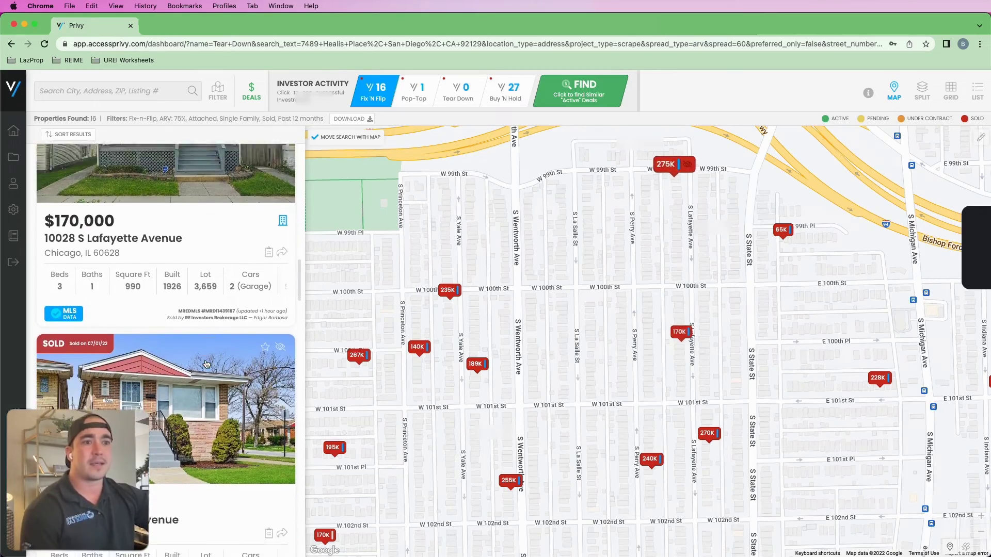
{"action": "left_click", "coordinate": [202, 354]}
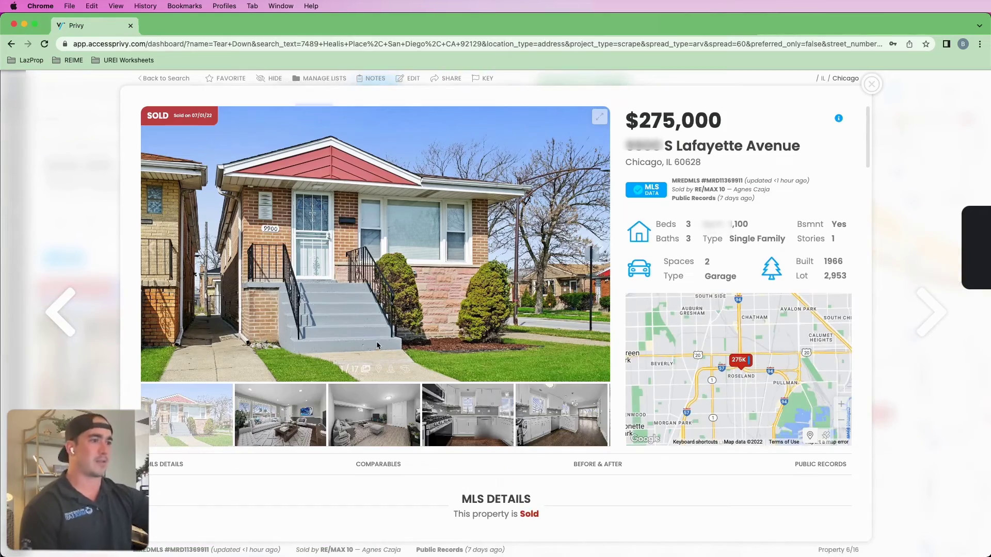
{"action": "scroll", "coordinate": [389, 343], "scroll_direction": "down", "scroll_amount": 5}
{"action": "left_click", "coordinate": [815, 162]}
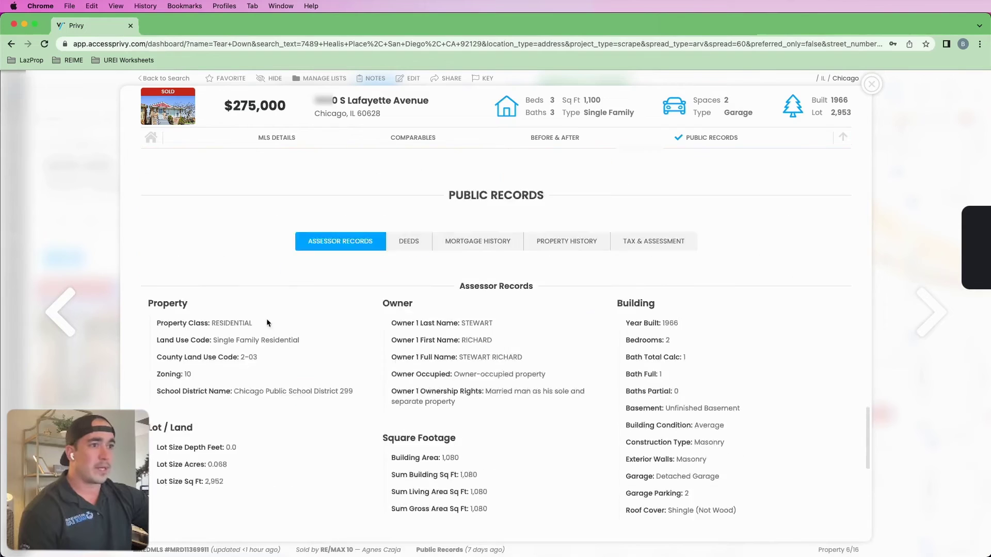
{"action": "left_click", "coordinate": [559, 191]}
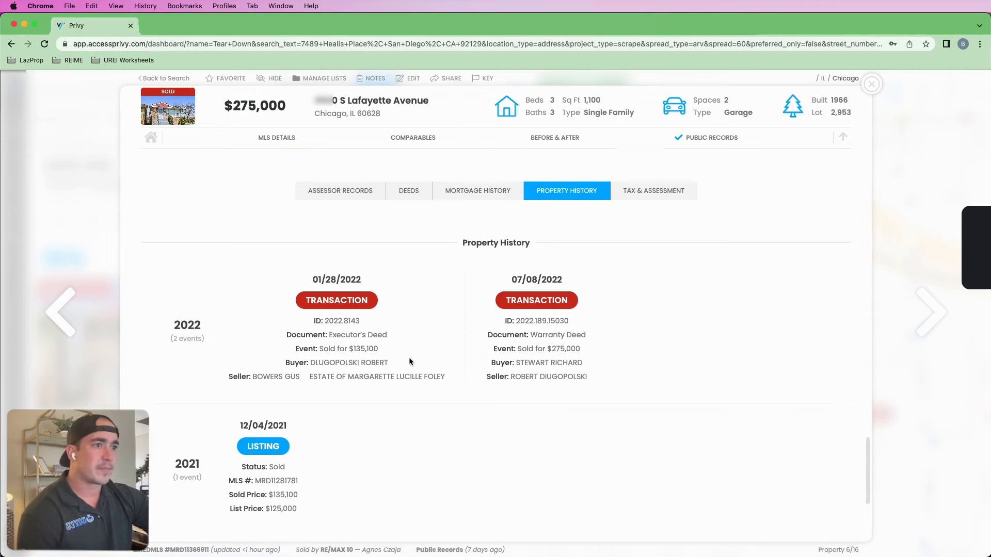
- Highlight the first 2022 buyer, the $275,000 sale price and the 01/28/2022 sale date
{"action": "left_click_drag", "start_coordinate": [373, 364], "coordinate": [446, 370]}
{"action": "left_click", "coordinate": [446, 369]}
{"action": "left_click_drag", "start_coordinate": [557, 348], "coordinate": [622, 350]}
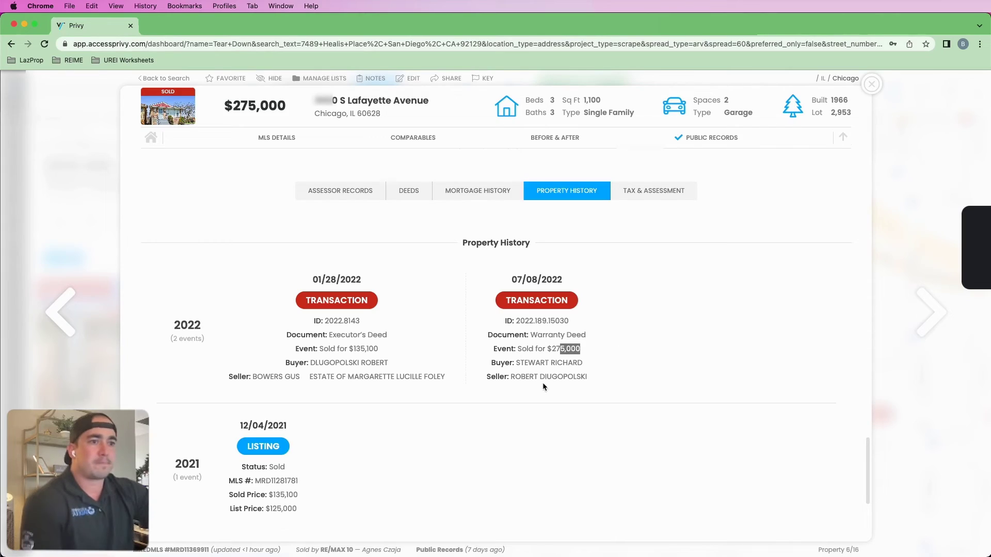
{"action": "left_click_drag", "start_coordinate": [367, 287], "coordinate": [307, 285]}
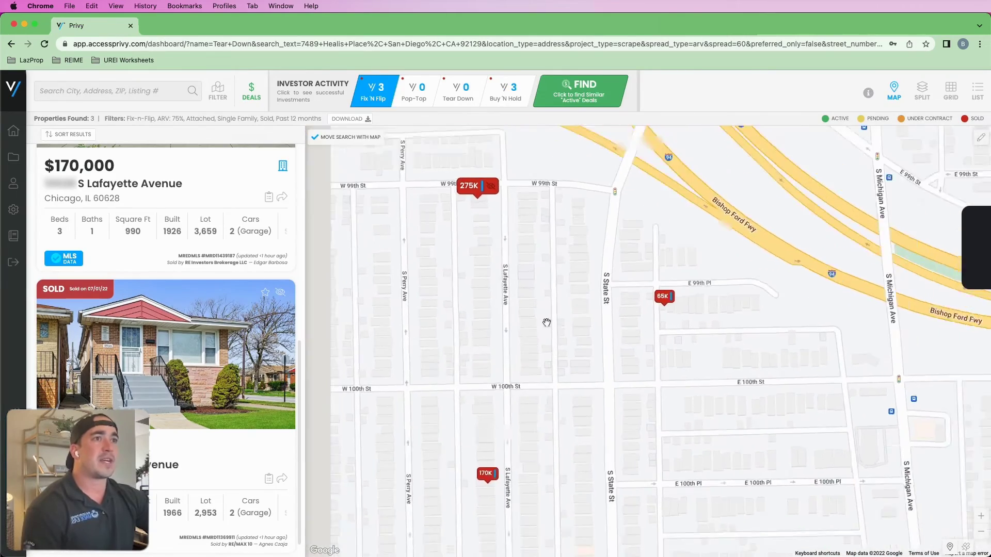
{"action": "scroll", "coordinate": [542, 324], "scroll_direction": "down", "scroll_amount": 8}
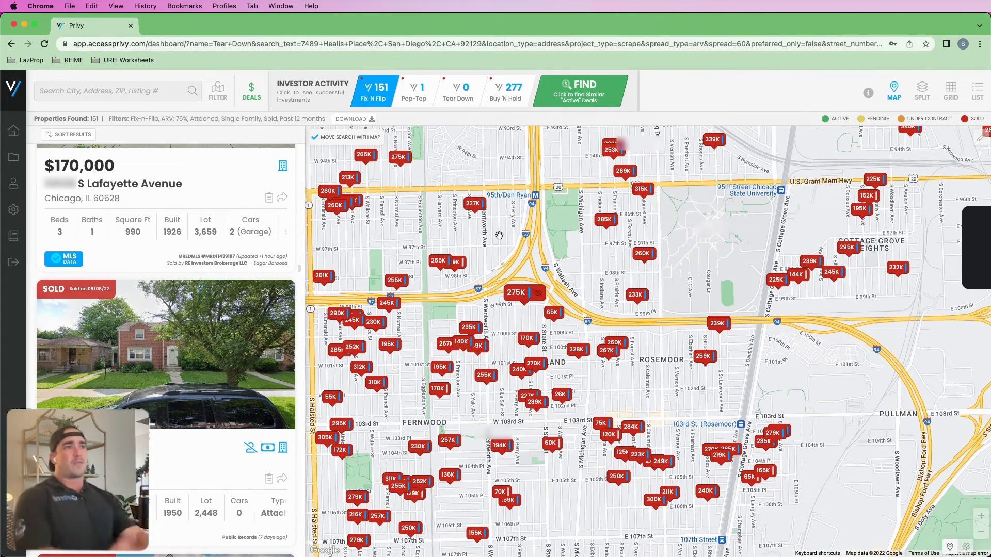
- Load Similar Active Deals for Fix 'N Flip from Investor Activity's FIND button
{"action": "left_click", "coordinate": [599, 95]}
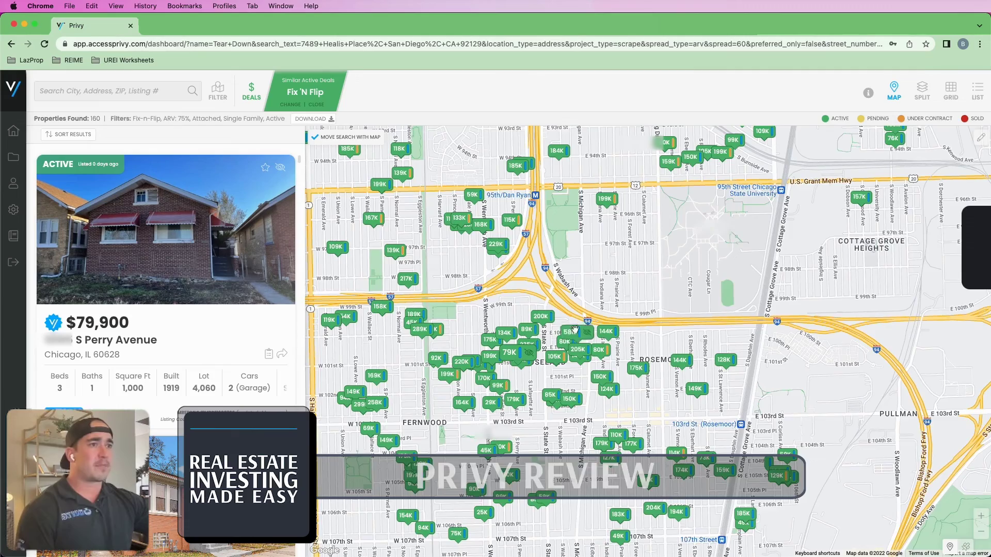
- Turn off the DEALS limit and rerun the search with ARV lowered to 49%
{"action": "scroll", "coordinate": [522, 277], "scroll_direction": "down", "scroll_amount": 5}
{"action": "left_click", "coordinate": [317, 104]}
{"action": "left_click", "coordinate": [252, 92]}
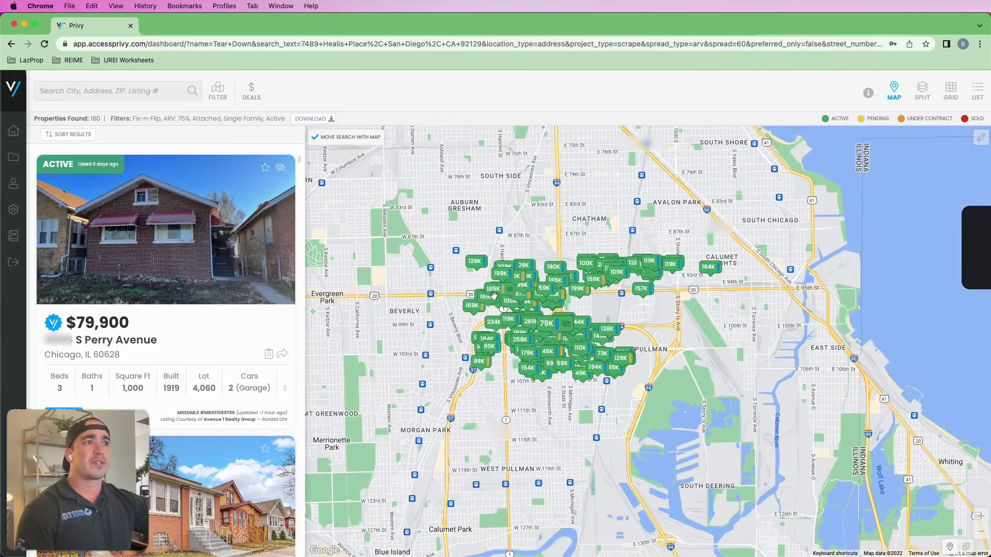
{"action": "left_click", "coordinate": [217, 91]}
{"action": "left_click_drag", "start_coordinate": [641, 260], "coordinate": [617, 261]}
{"action": "left_click", "coordinate": [754, 511]}
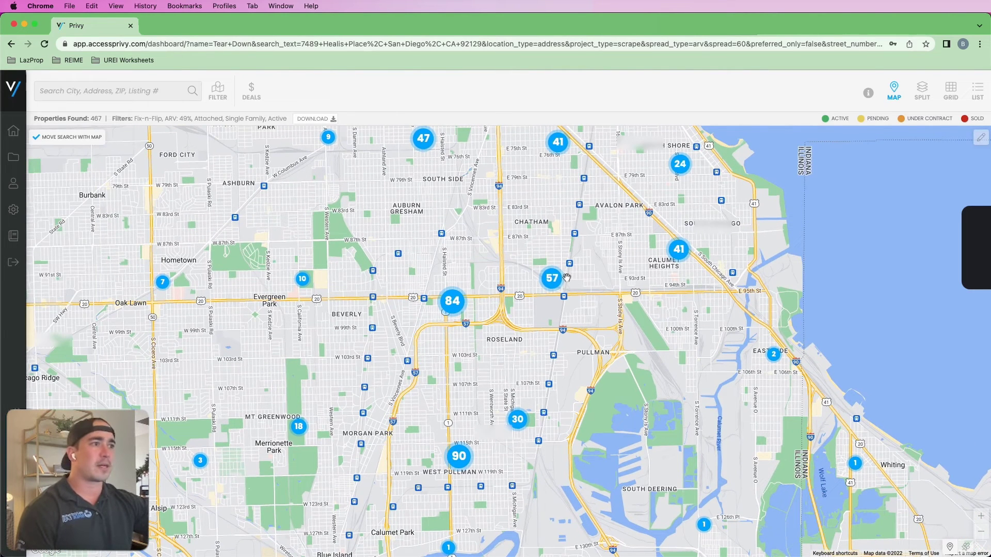
- Zoom into the 84-property cluster near 95th and open the $82,000 S Peoria Street listing
{"action": "left_click", "coordinate": [452, 301]}
{"action": "scroll", "coordinate": [547, 360], "scroll_direction": "up", "scroll_amount": 5}
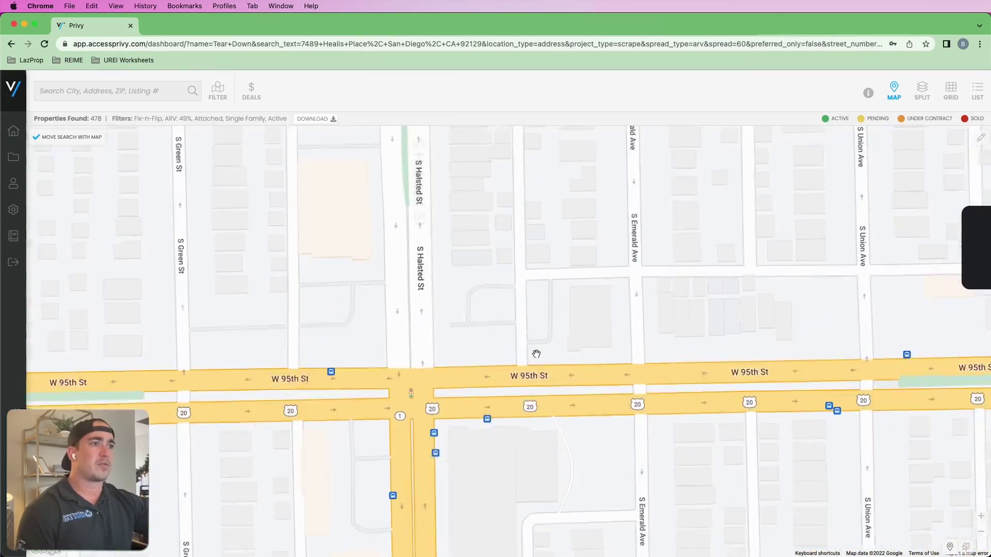
{"action": "scroll", "coordinate": [511, 350], "scroll_direction": "down", "scroll_amount": 2}
{"action": "scroll", "coordinate": [505, 350], "scroll_direction": "up", "scroll_amount": 3}
{"action": "scroll", "coordinate": [423, 319], "scroll_direction": "down", "scroll_amount": 5}
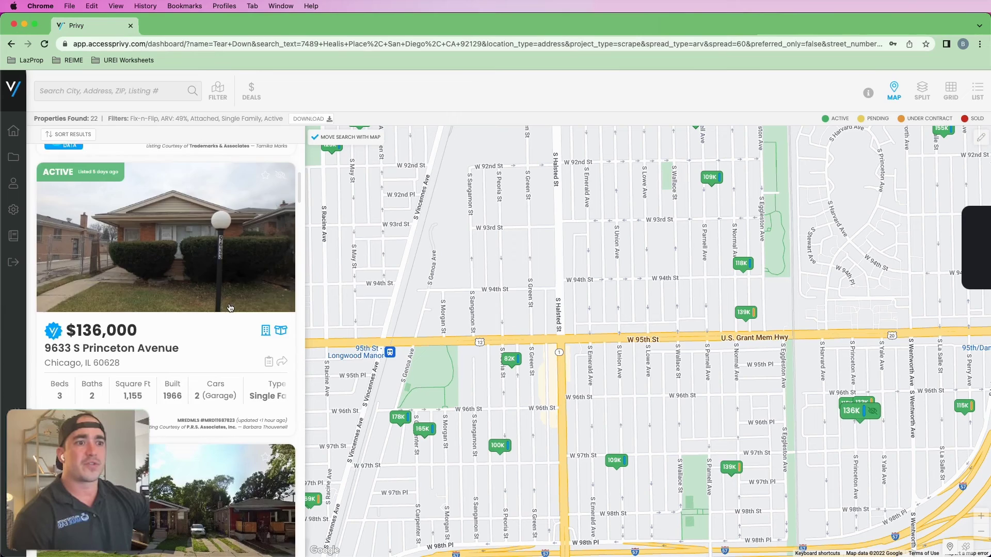
{"action": "scroll", "coordinate": [228, 309], "scroll_direction": "down", "scroll_amount": 5}
{"action": "scroll", "coordinate": [228, 308], "scroll_direction": "down", "scroll_amount": 8}
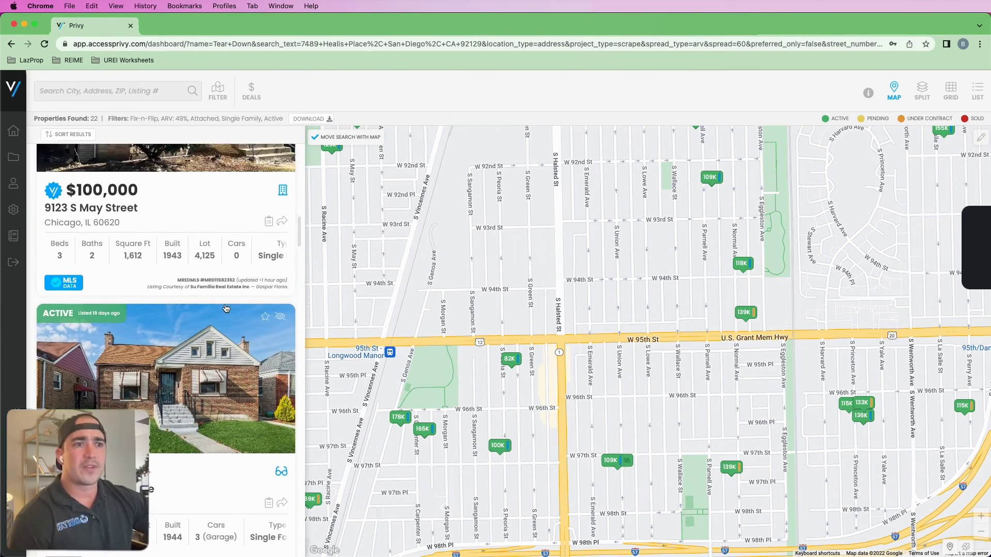
{"action": "left_click", "coordinate": [187, 326]}
{"action": "left_click", "coordinate": [599, 247]}
- Browse the S Peoria Street photos, including the garage, and read the property remarks
{"action": "left_click", "coordinate": [599, 249]}
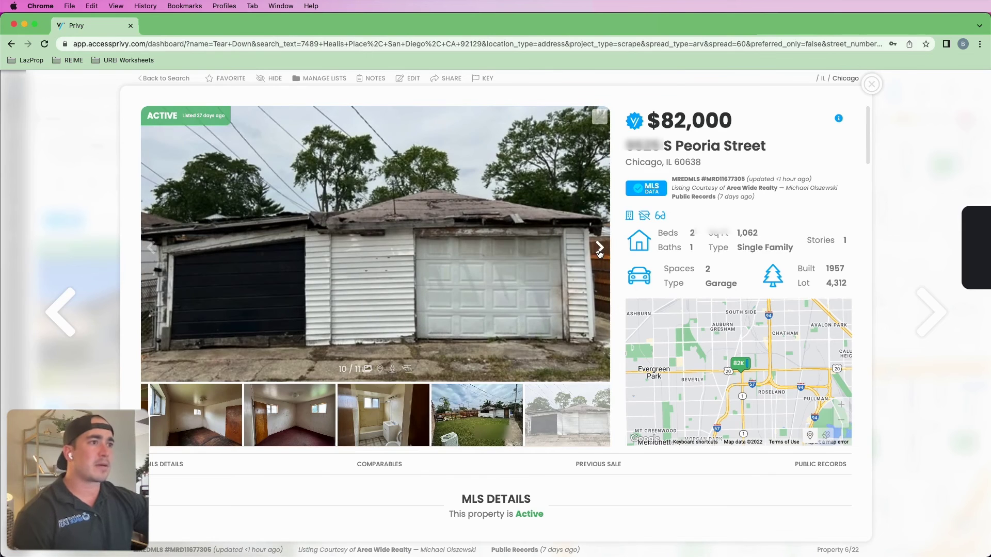
{"action": "left_click", "coordinate": [600, 248]}
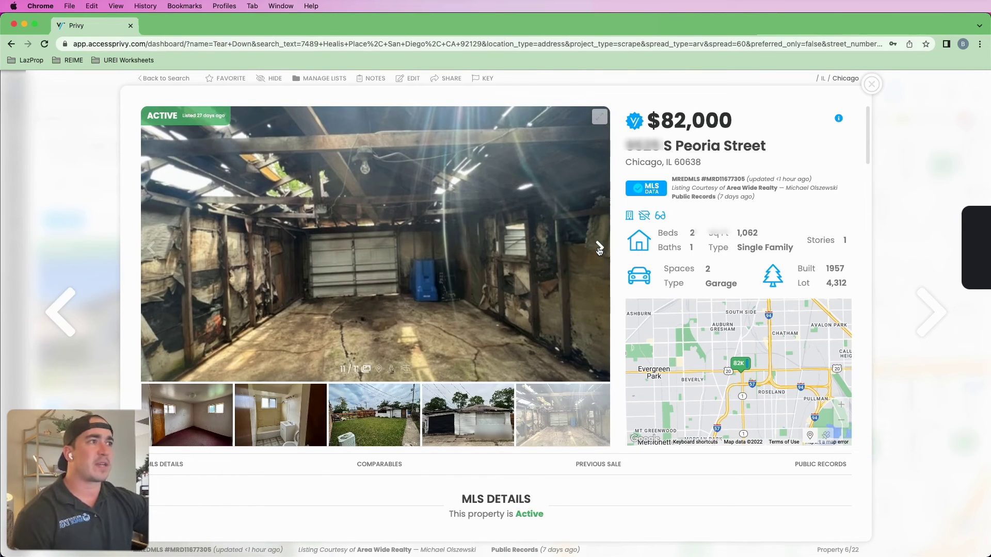
{"action": "left_click", "coordinate": [599, 249]}
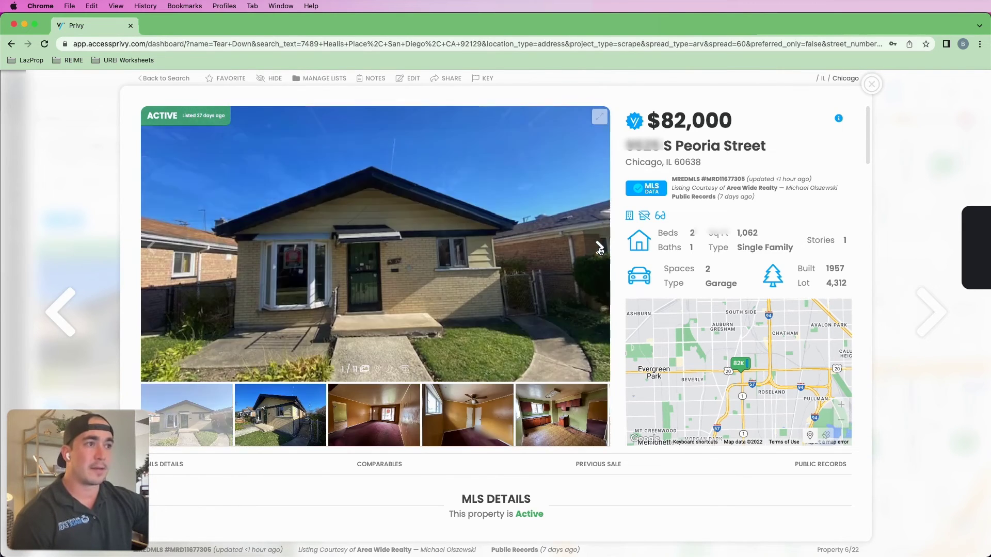
{"action": "left_click", "coordinate": [599, 249]}
{"action": "scroll", "coordinate": [528, 292], "scroll_direction": "down", "scroll_amount": 5}
{"action": "scroll", "coordinate": [528, 289], "scroll_direction": "down", "scroll_amount": 2}
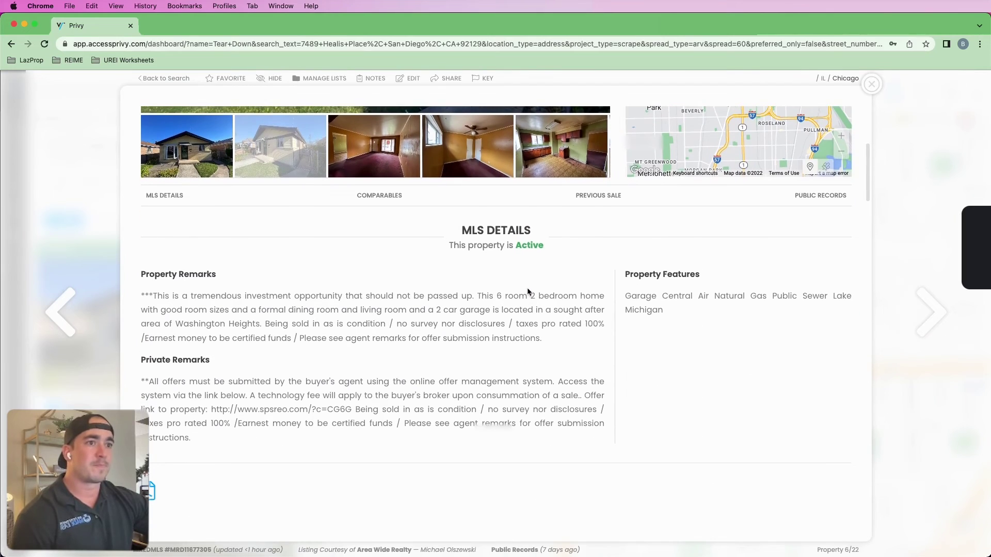
{"action": "left_click_drag", "start_coordinate": [179, 299], "coordinate": [321, 309]}
{"action": "left_click", "coordinate": [426, 316]}
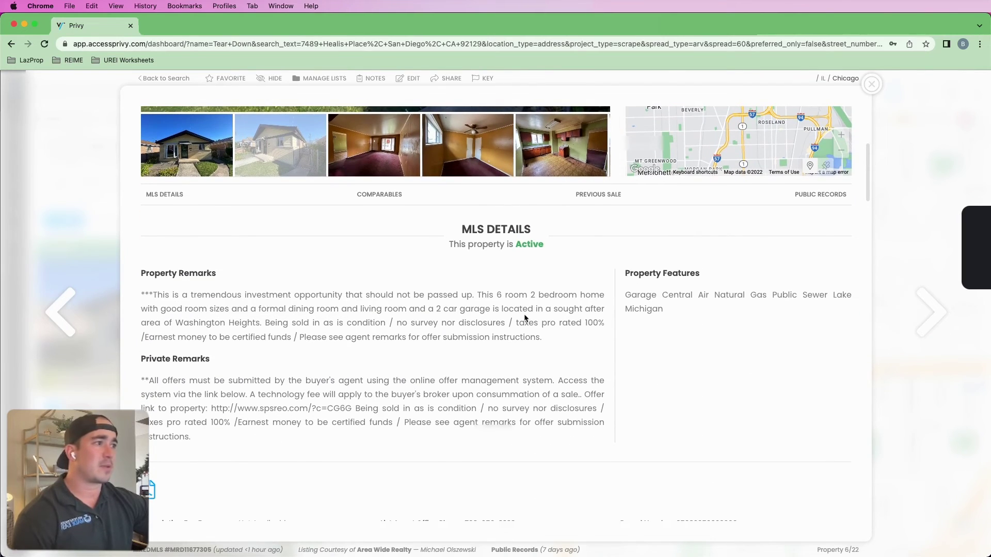
- Check the public records history, then bring up the comparables and investor comparables table
{"action": "scroll", "coordinate": [490, 359], "scroll_direction": "down", "scroll_amount": 8}
{"action": "scroll", "coordinate": [516, 356], "scroll_direction": "up", "scroll_amount": 15}
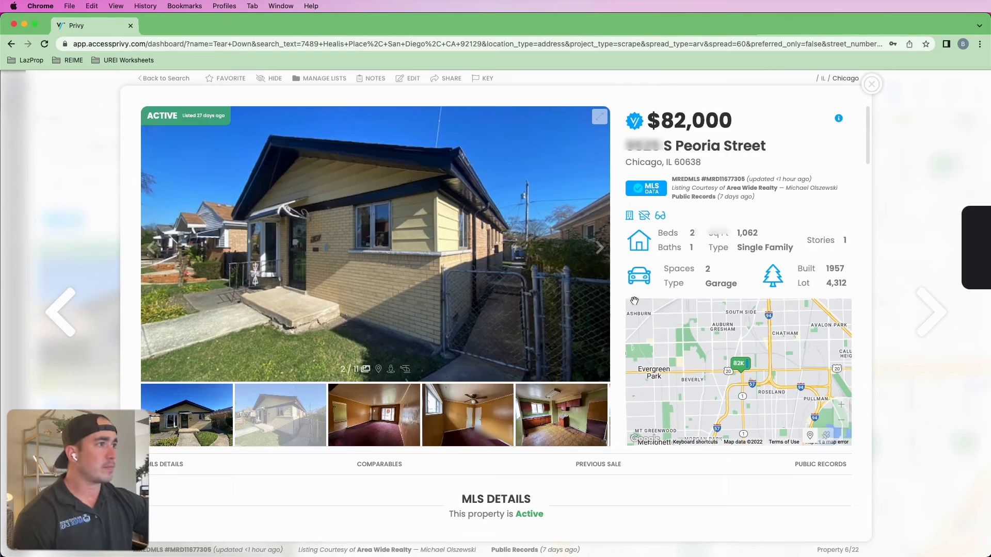
{"action": "scroll", "coordinate": [808, 398], "scroll_direction": "down", "scroll_amount": 2}
{"action": "left_click", "coordinate": [828, 349]}
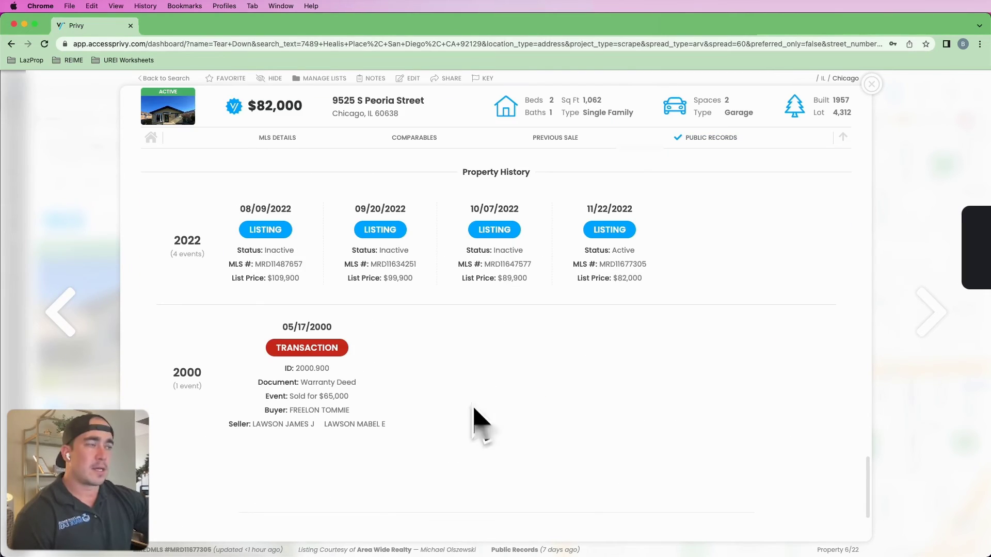
{"action": "scroll", "coordinate": [565, 282], "scroll_direction": "up", "scroll_amount": 15}
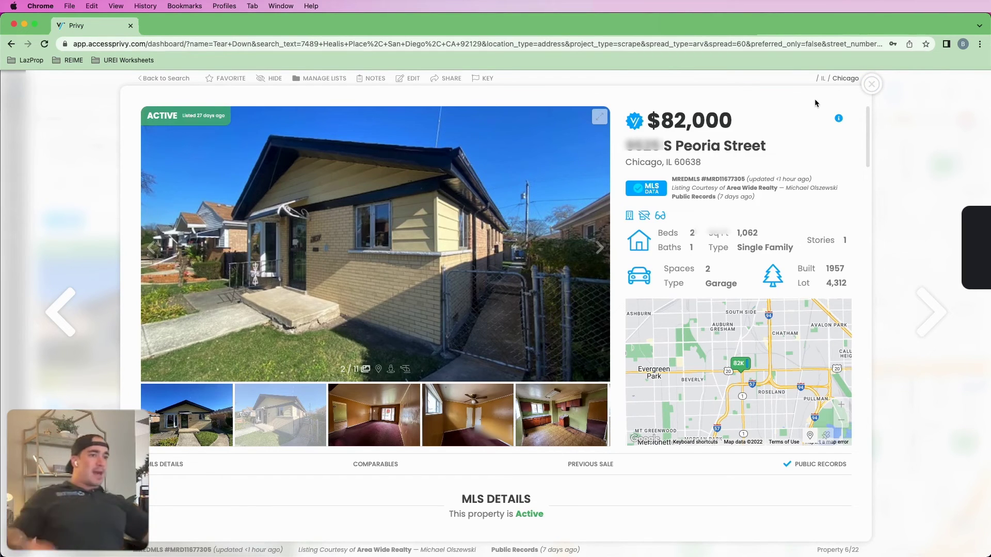
{"action": "left_click", "coordinate": [384, 466]}
{"action": "scroll", "coordinate": [435, 429], "scroll_direction": "down", "scroll_amount": 3}
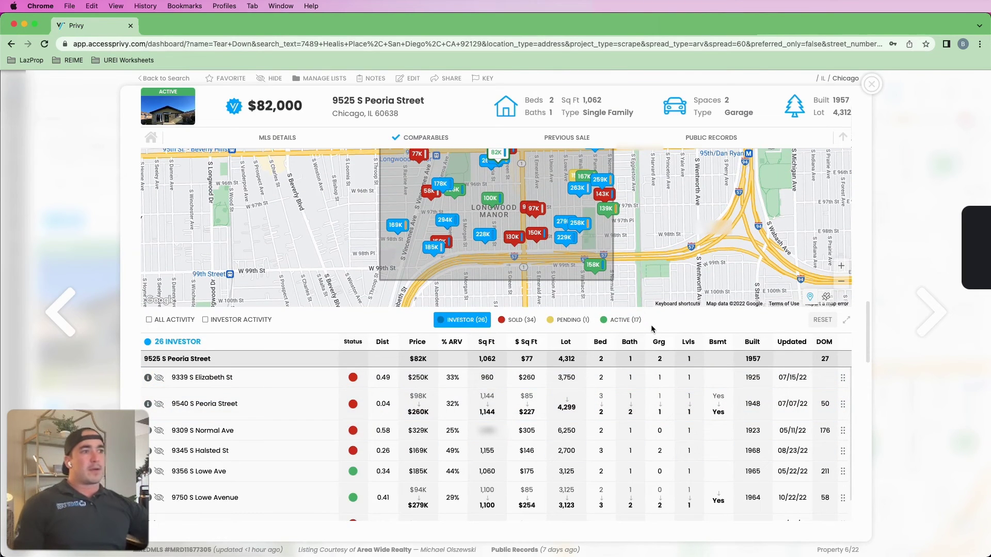